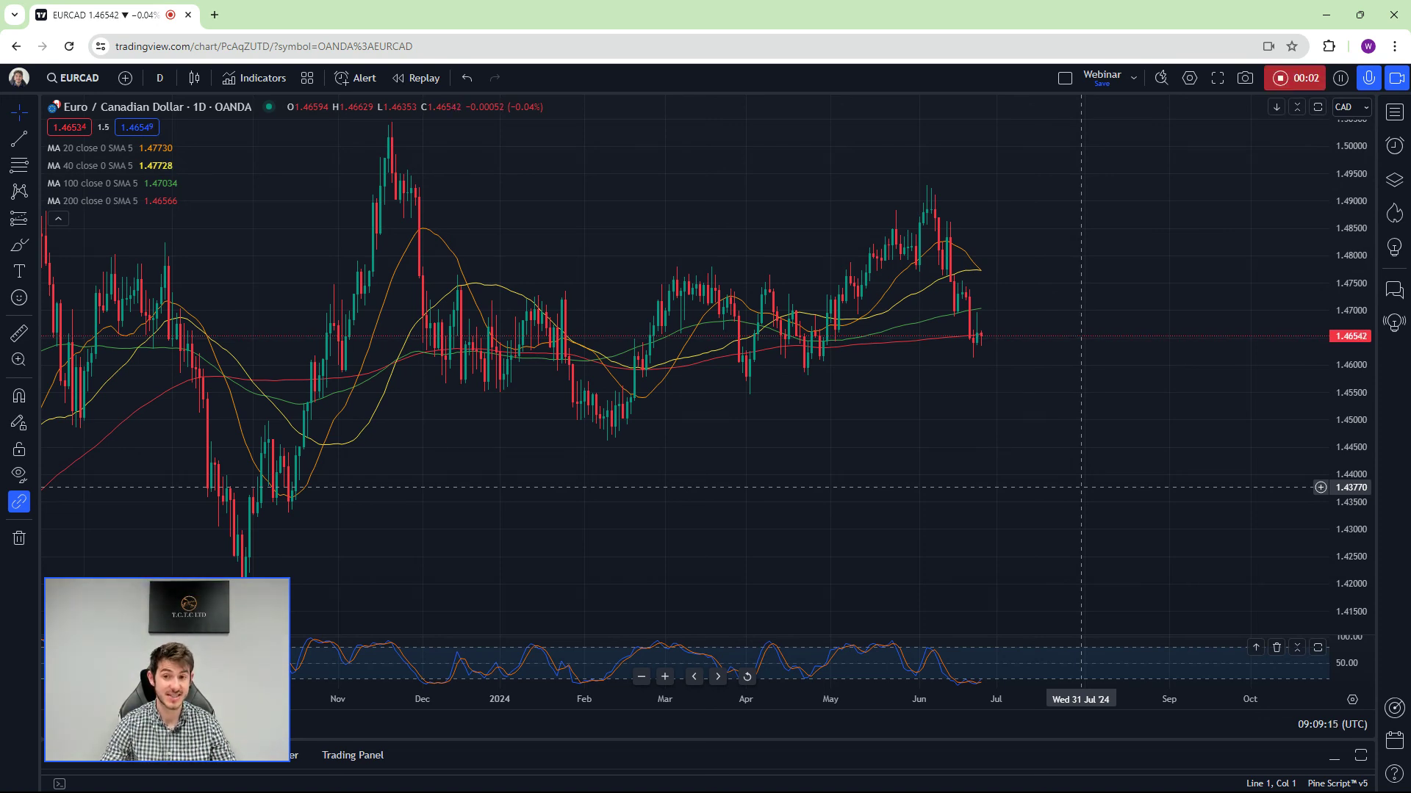
Draw a rising trend line under the 2024 lows, from about 1.447 in late January to about 1.4715 in late August
scroll(948, 470, left, 4)
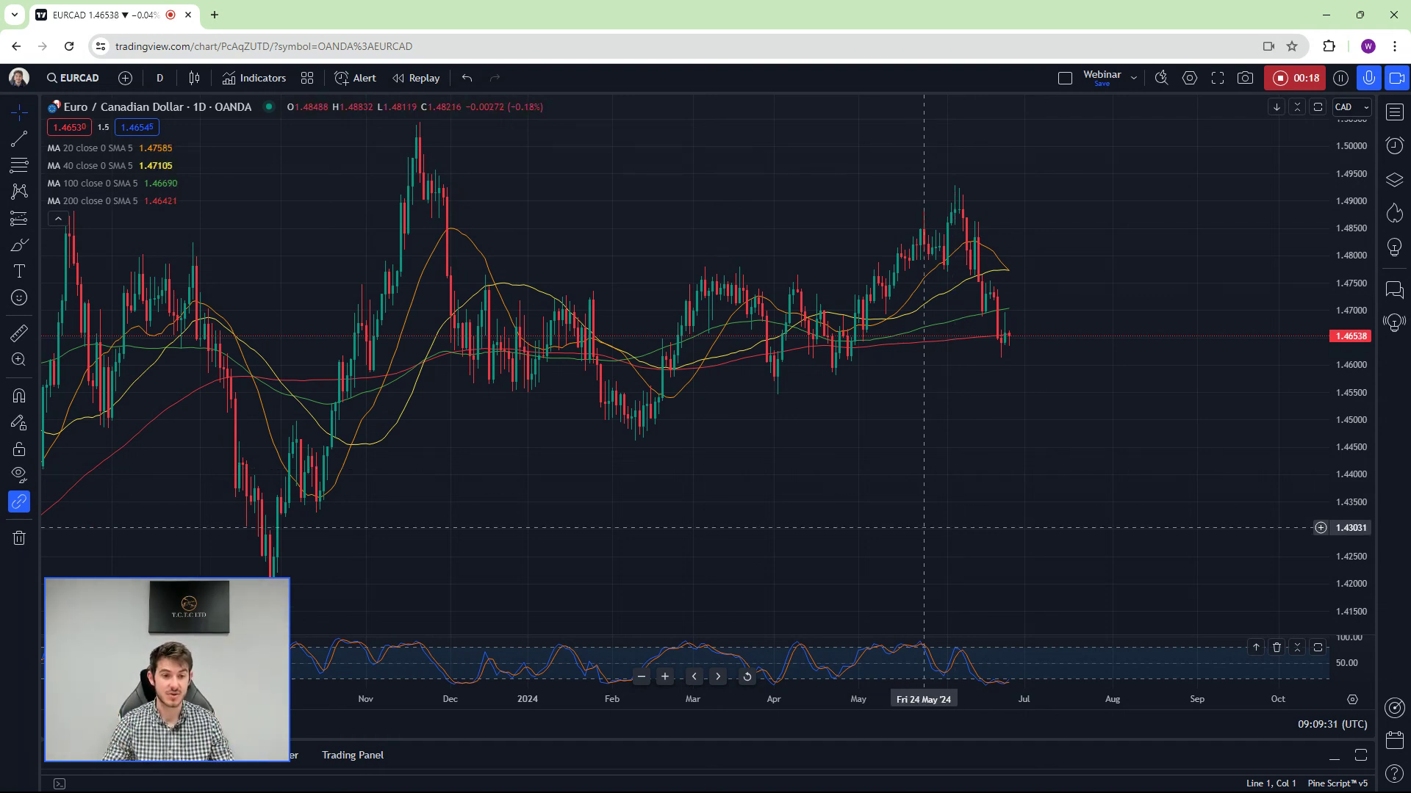
scroll(1005, 459, right, 2)
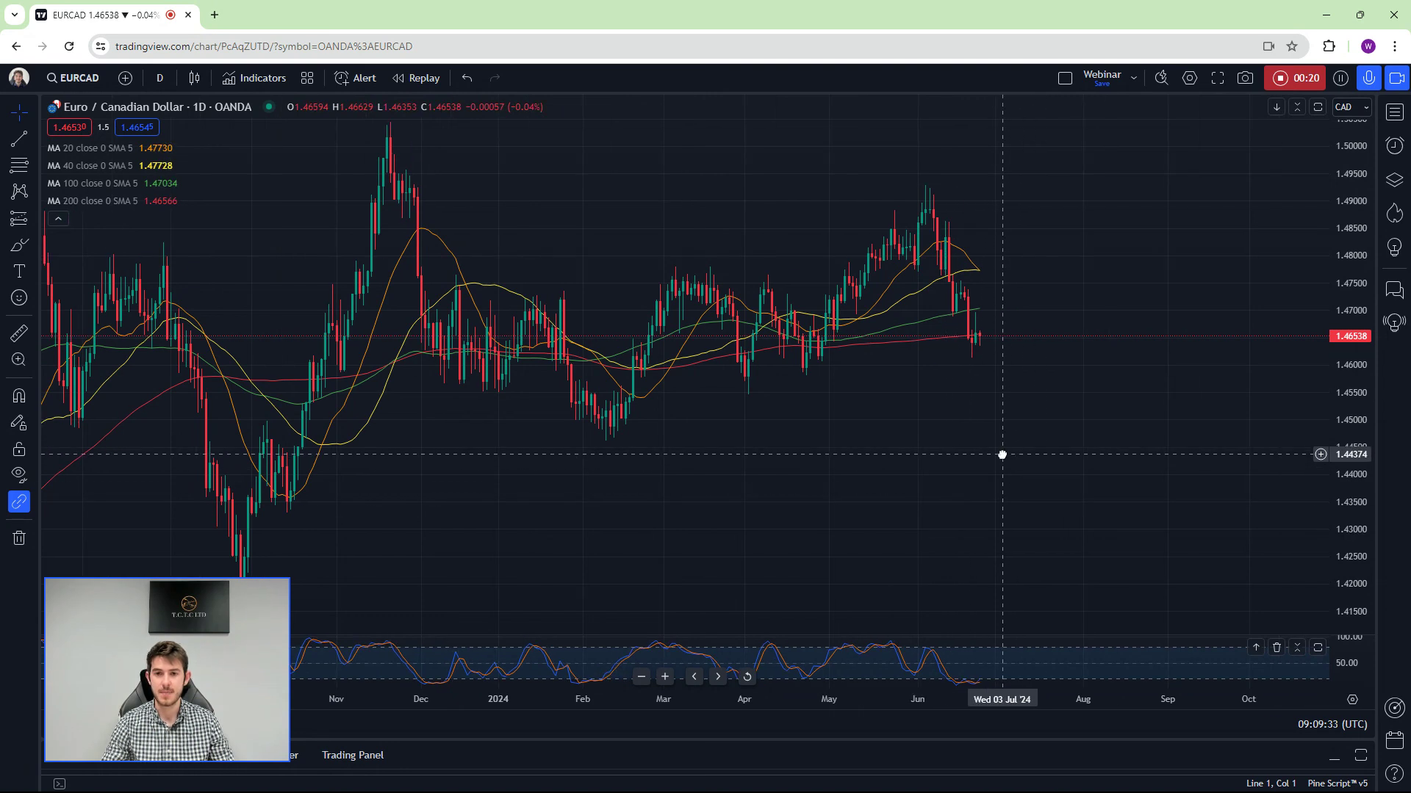
click(19, 138)
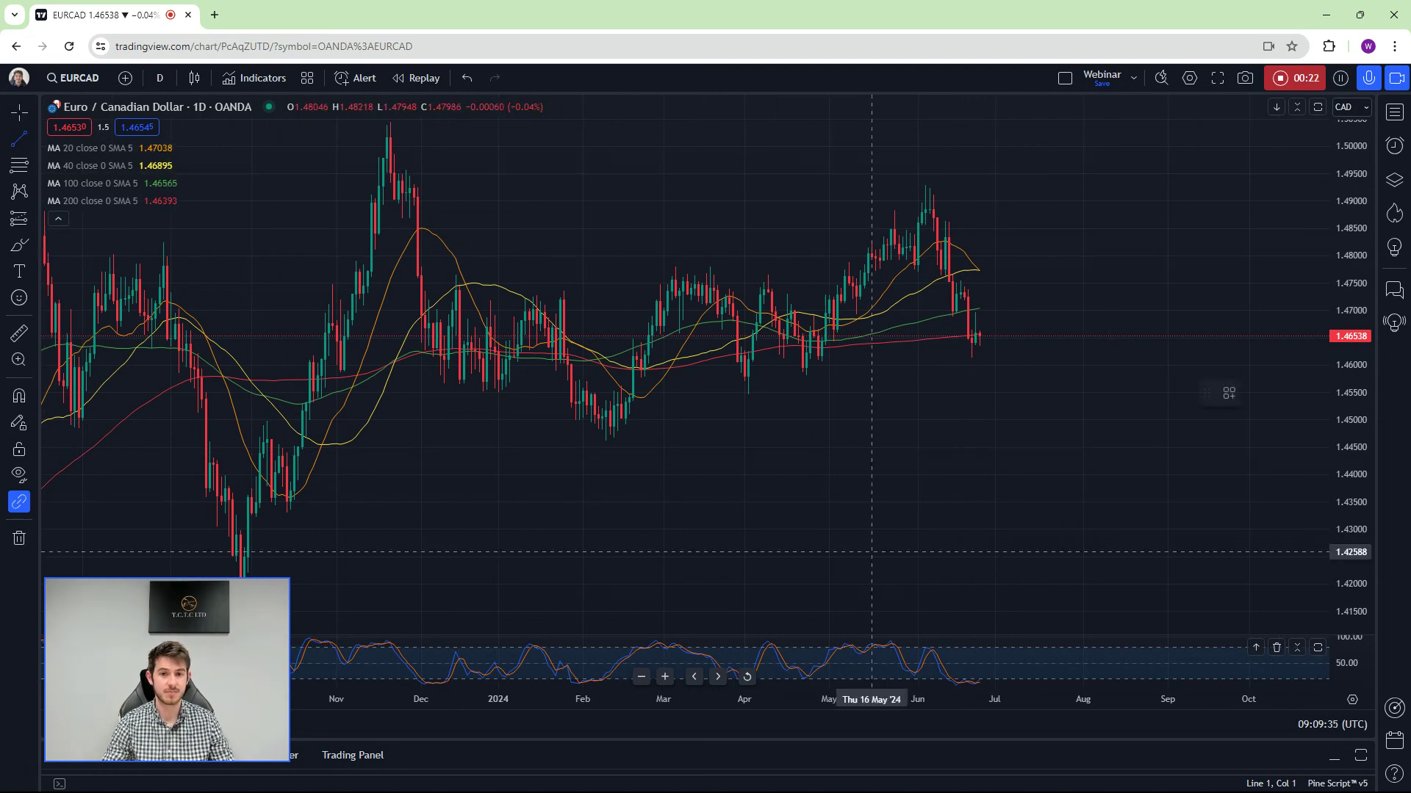
click(525, 454)
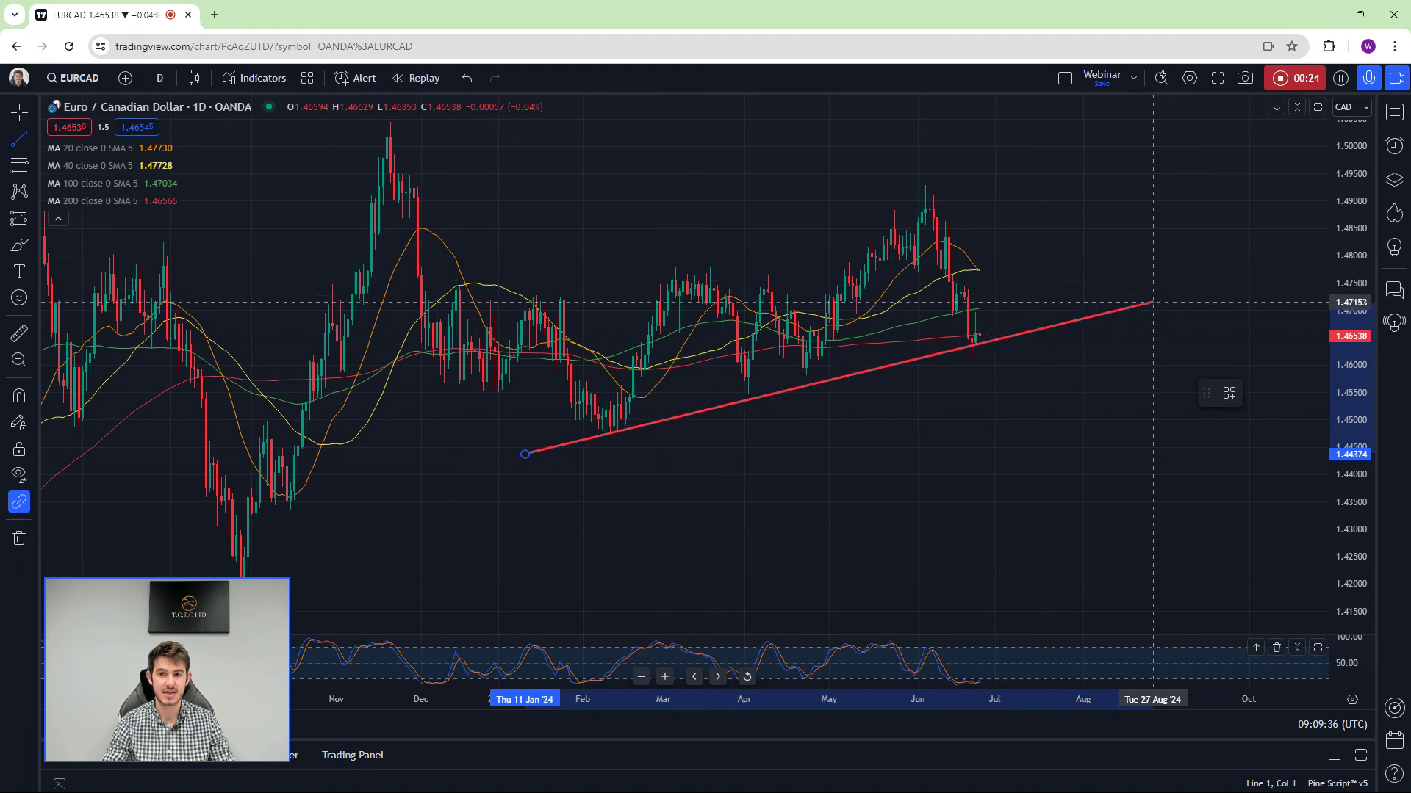
click(1153, 305)
drag(524, 454, 566, 435)
click(787, 500)
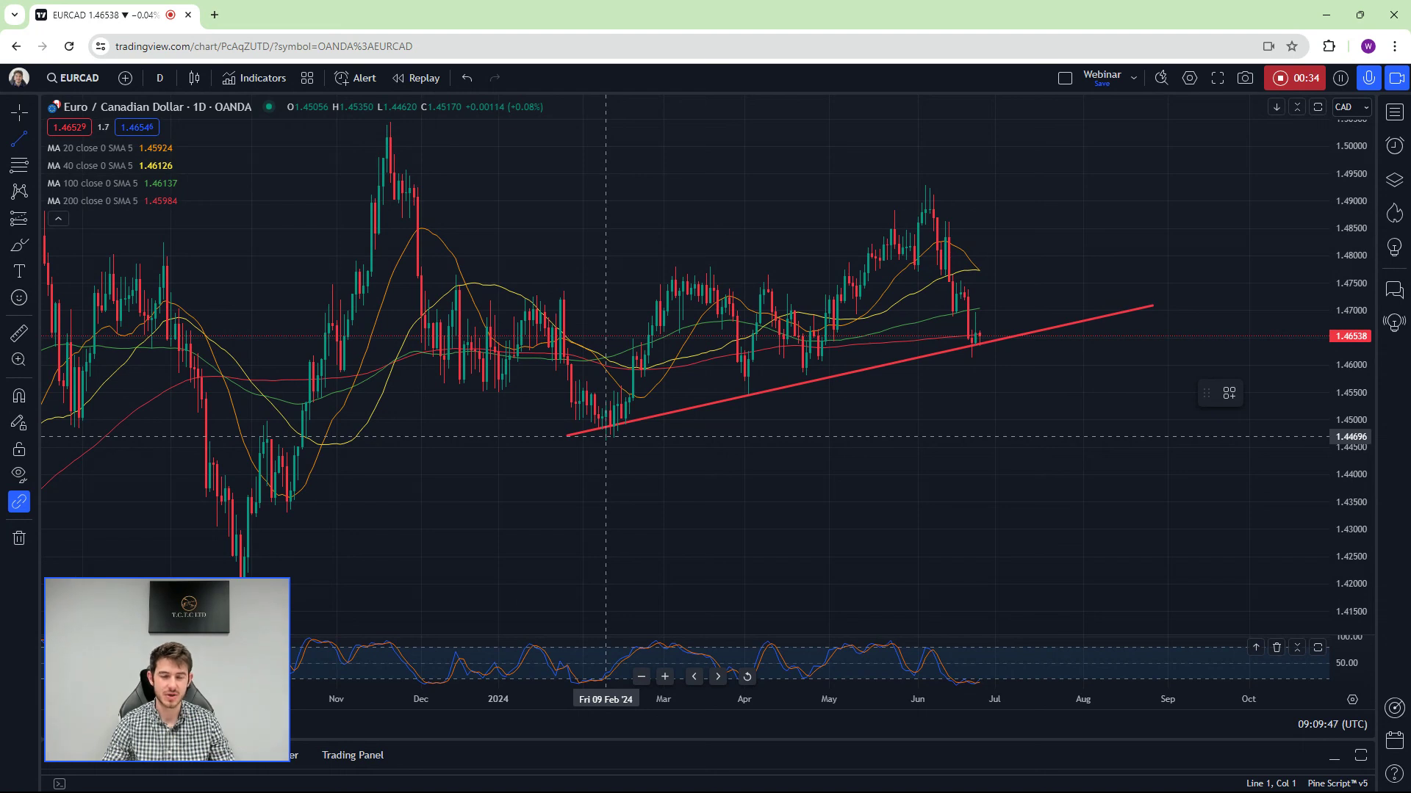
Draw a rising trend line along the highs, from about 1.470 on 20 December 2023 to about 1.500 on 26 August 2024
click(575, 299)
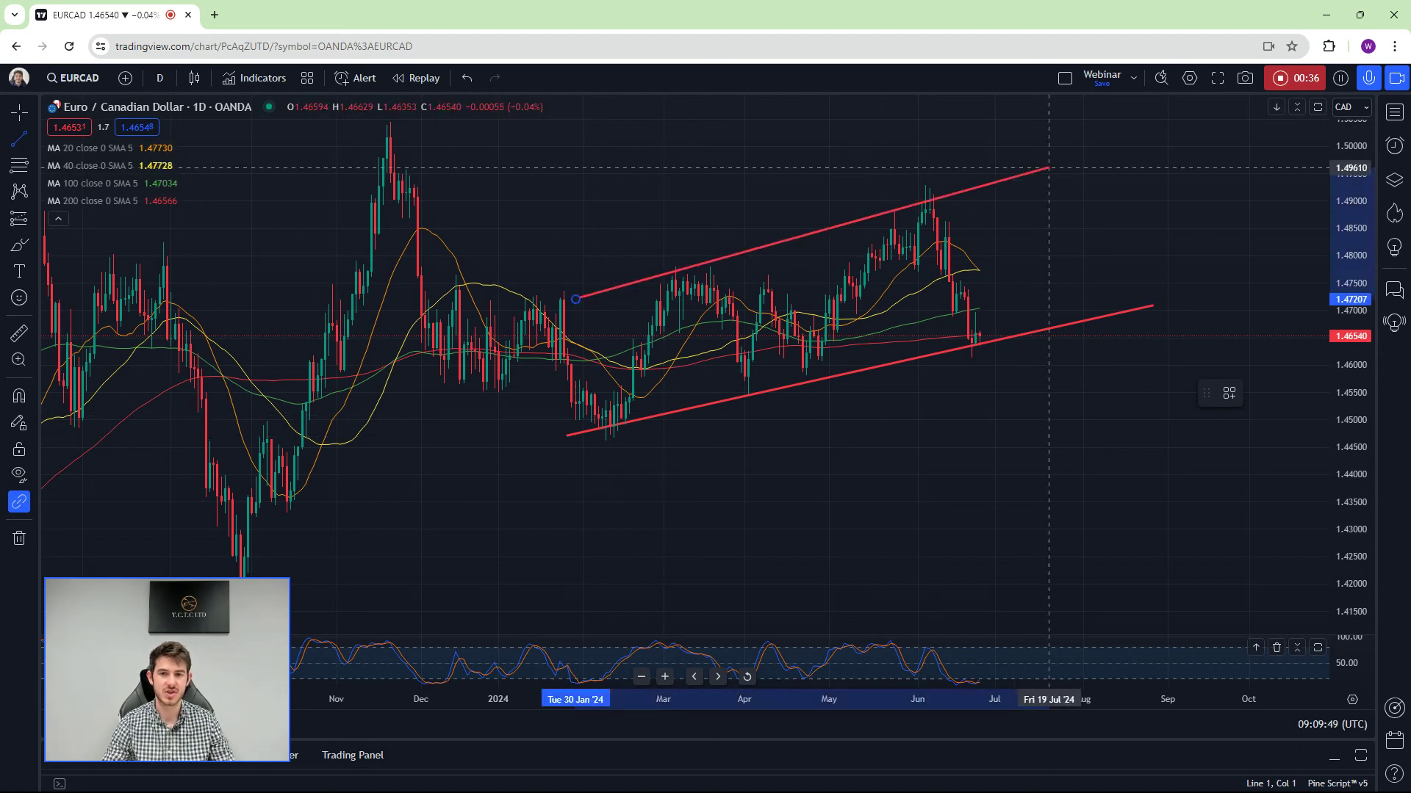
click(1122, 144)
drag(575, 299, 470, 314)
drag(1123, 144, 1150, 148)
Adjust the upper trend line to start around 11 January 2024 at about 1.470 and end in early September 2024
scroll(808, 308, down, 3)
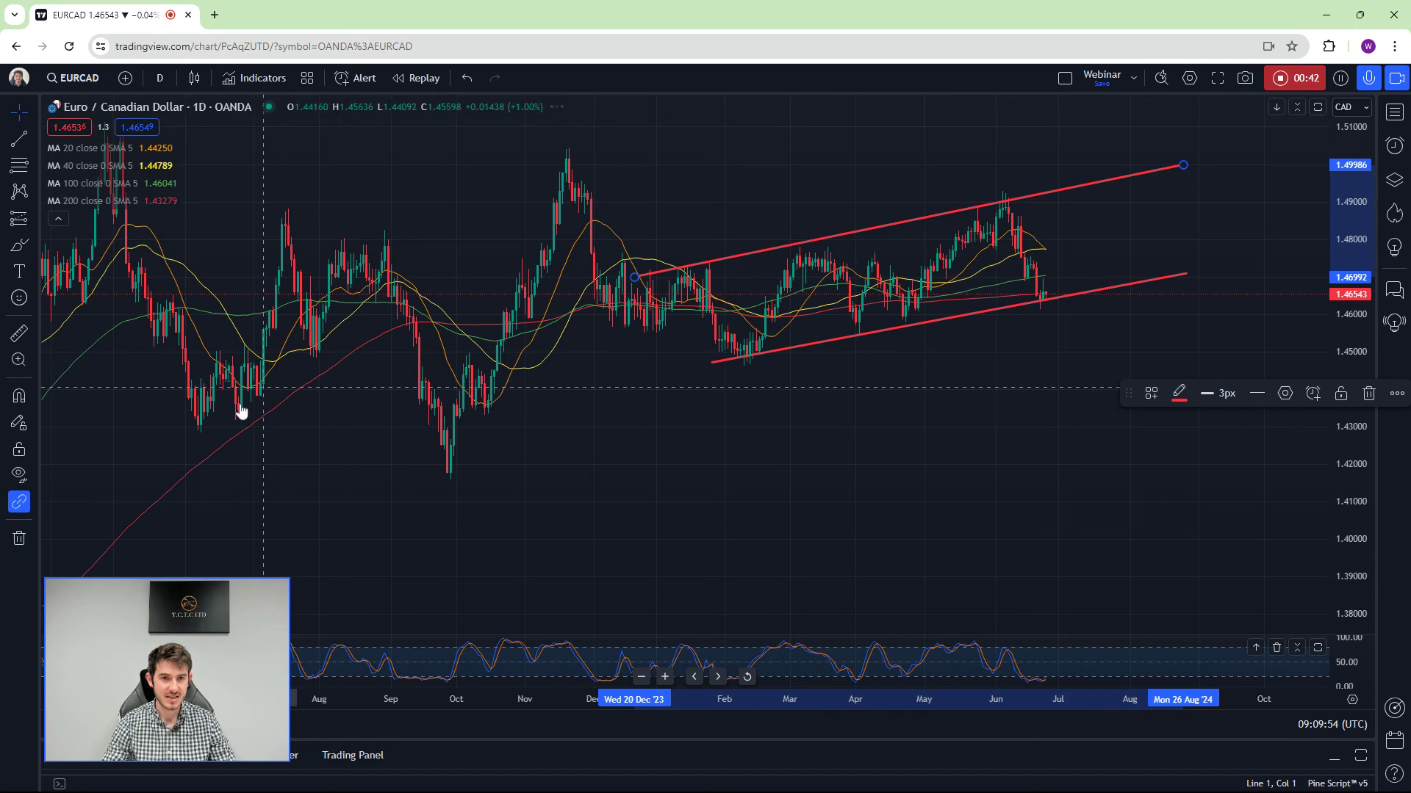
scroll(573, 439, down, 1)
scroll(572, 434, down, 2)
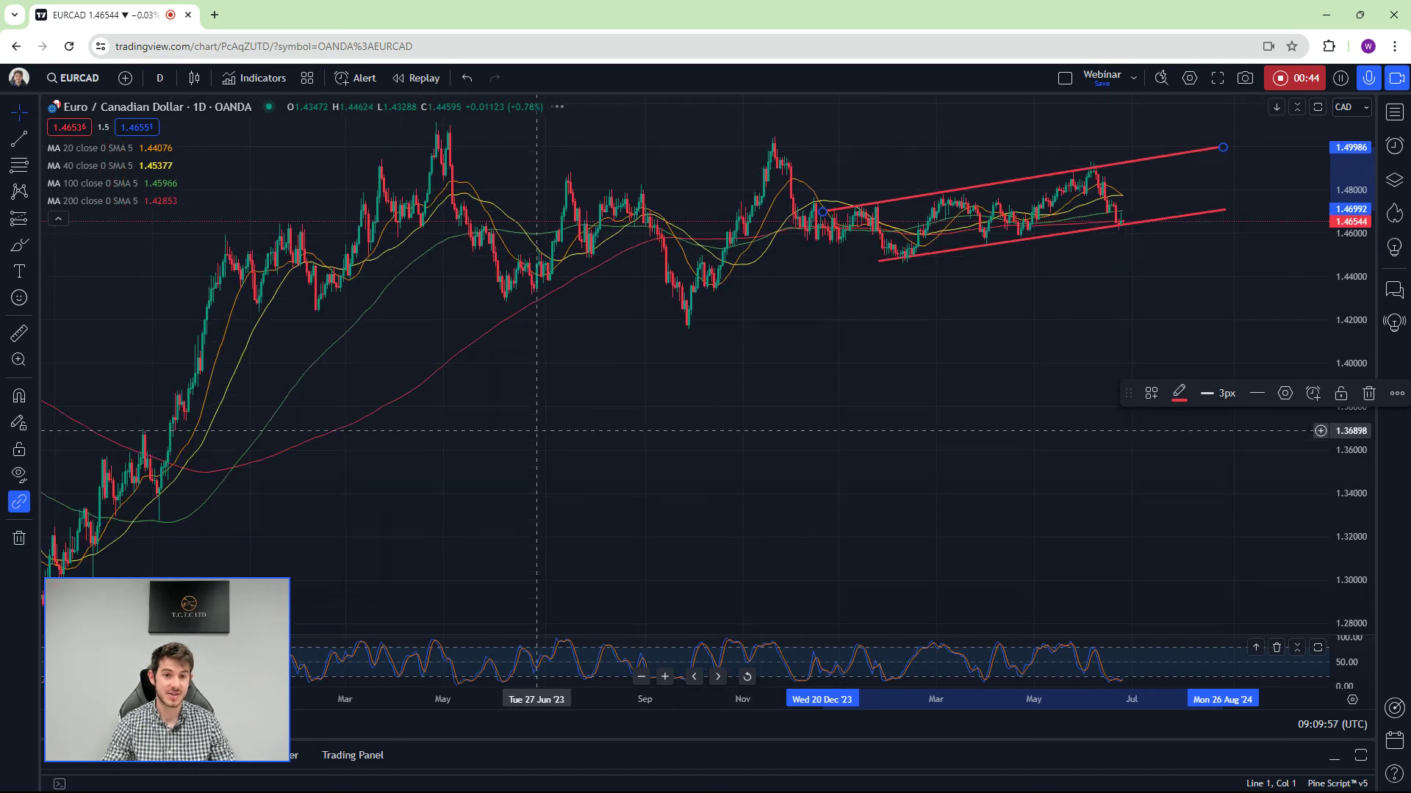
drag(685, 313, 755, 333)
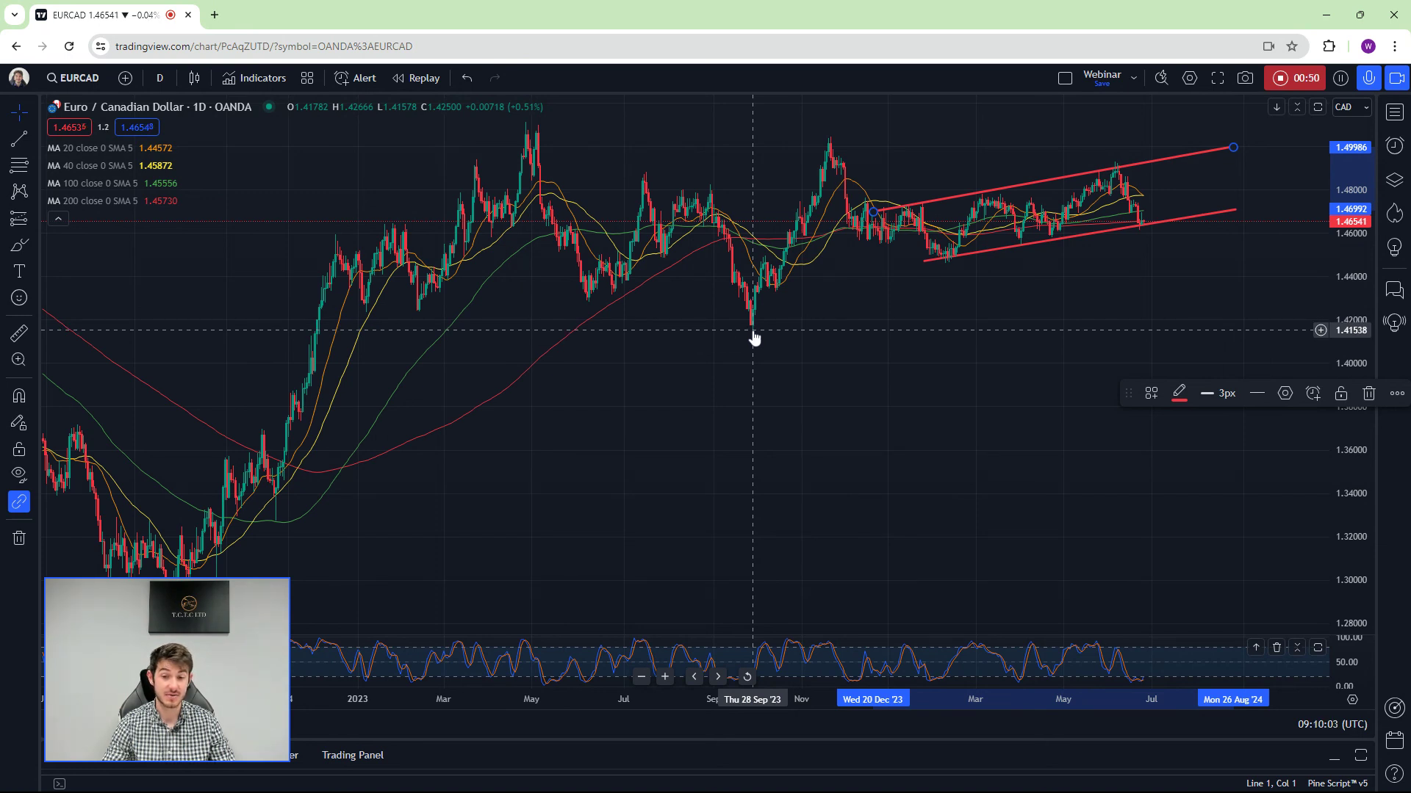
scroll(753, 336, up, 3)
drag(728, 253, 764, 250)
scroll(769, 277, up, 2)
scroll(769, 278, up, 2)
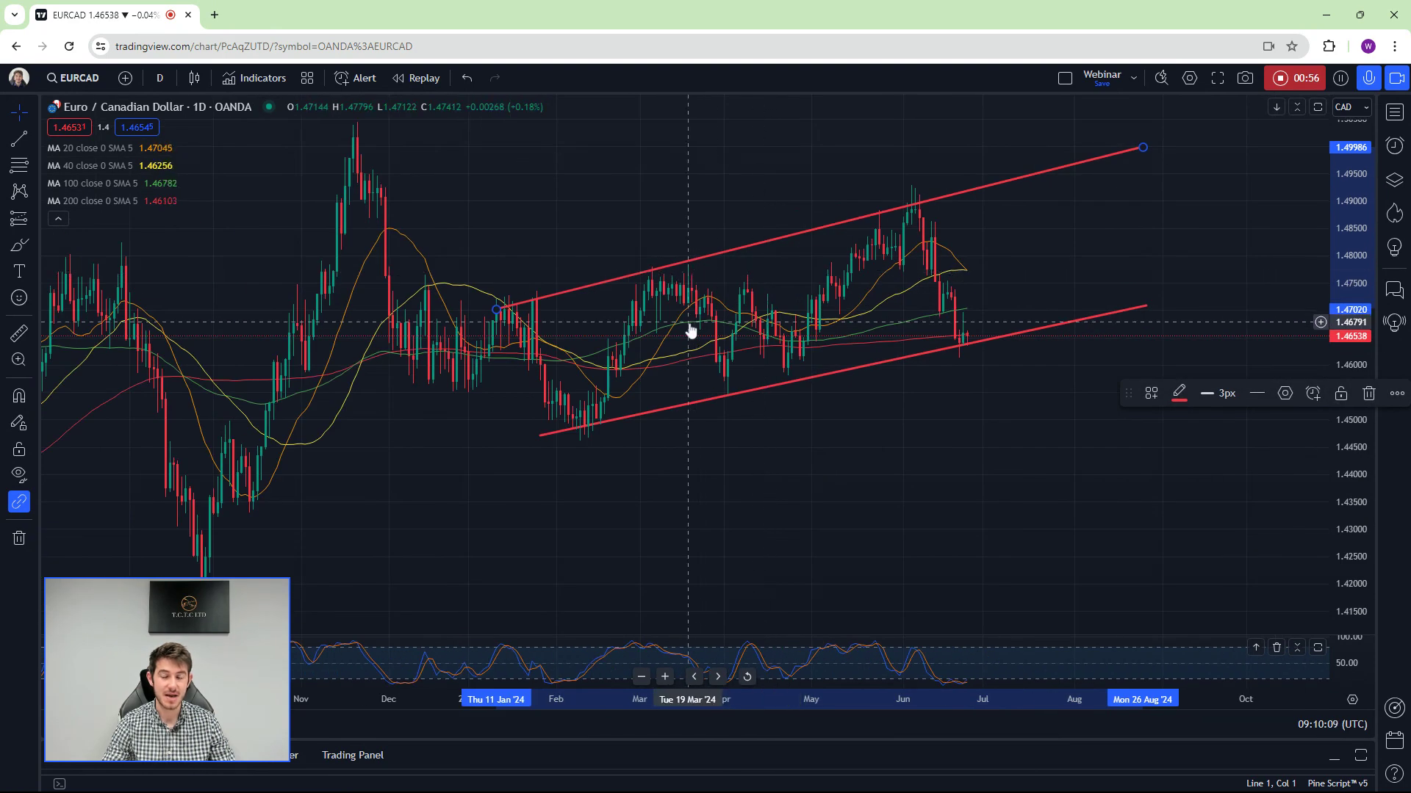
click(1108, 238)
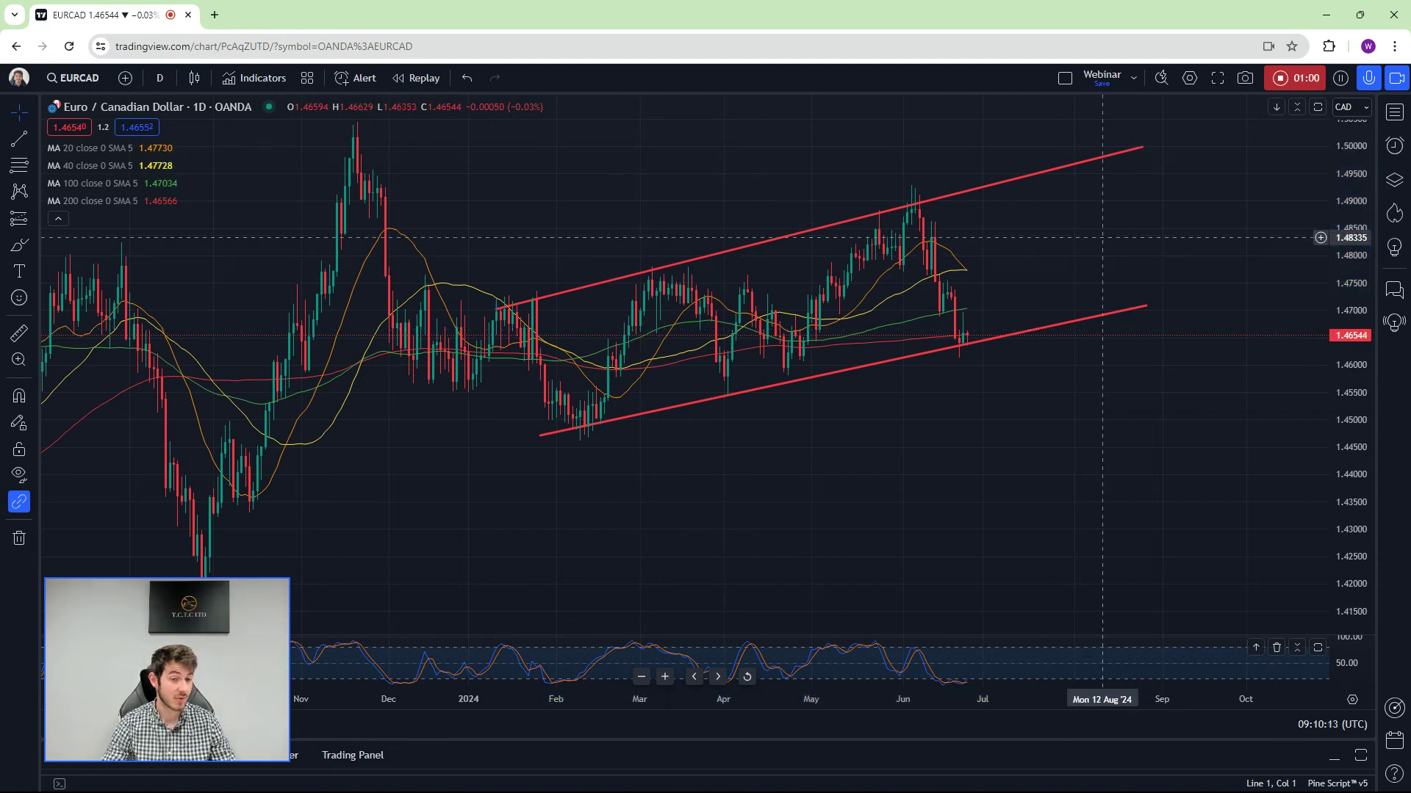
drag(1032, 261, 1054, 280)
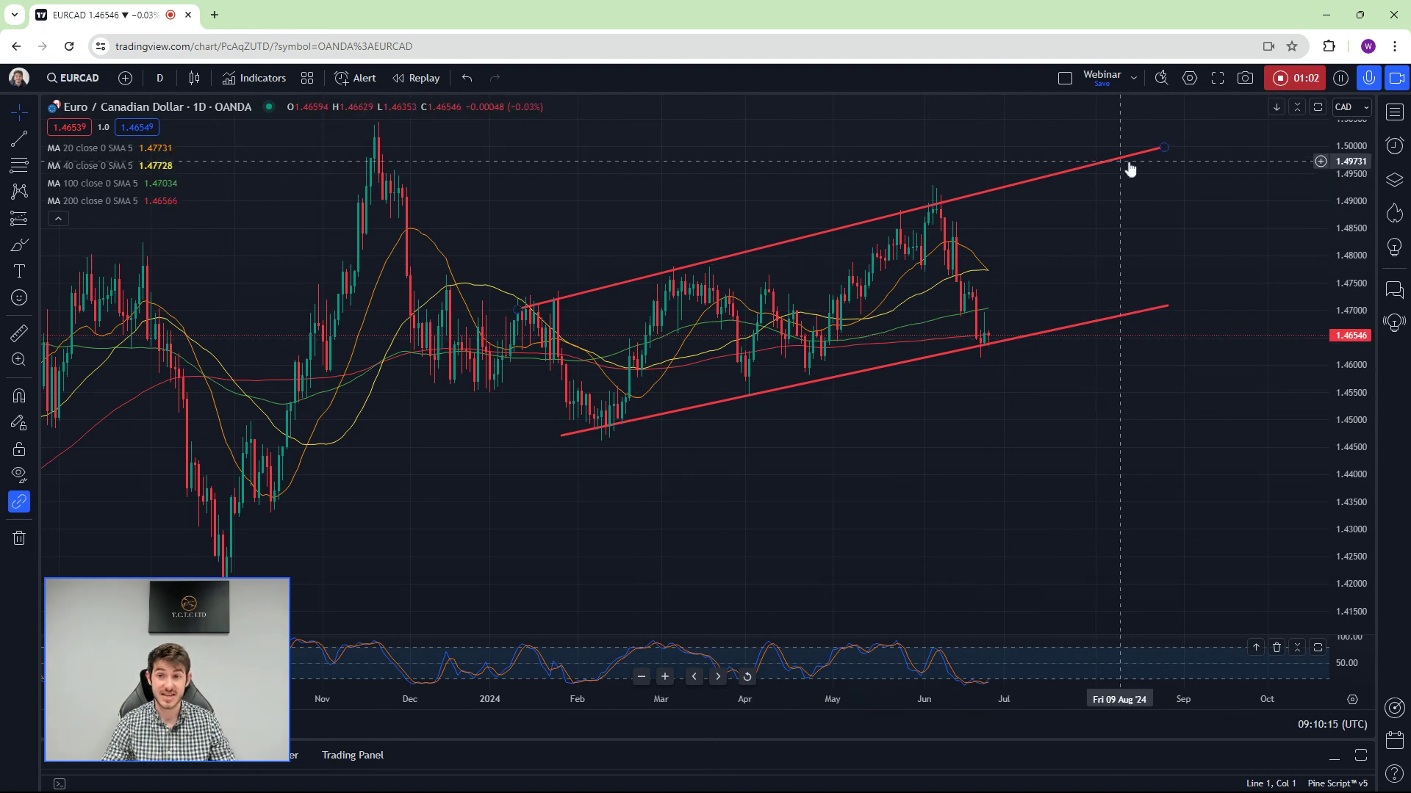
drag(1160, 150, 1181, 150)
Brush a small arc over the early June 2024 peak that touches the upper trend line
scroll(857, 367, up, 2)
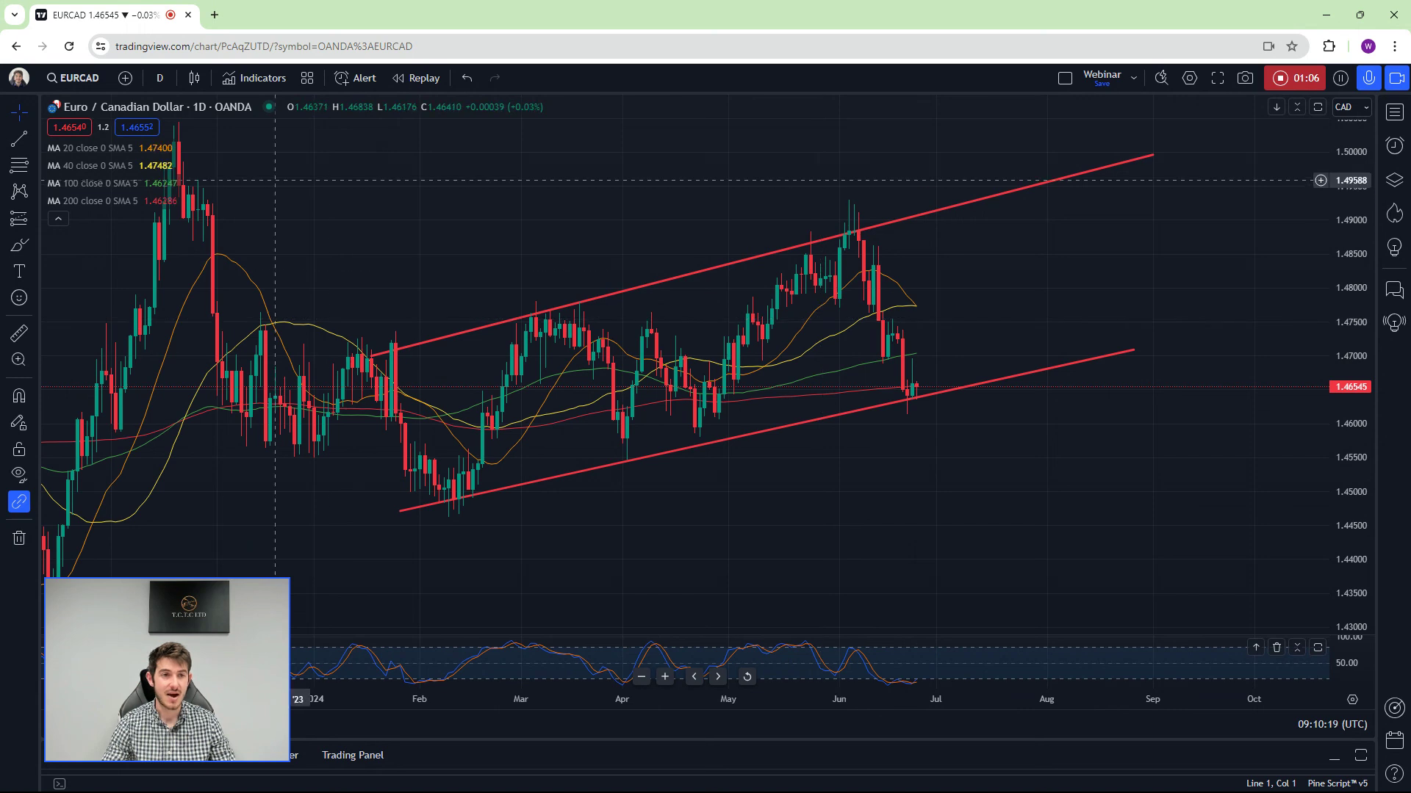
click(20, 245)
drag(827, 229, 869, 225)
right_click(1014, 231)
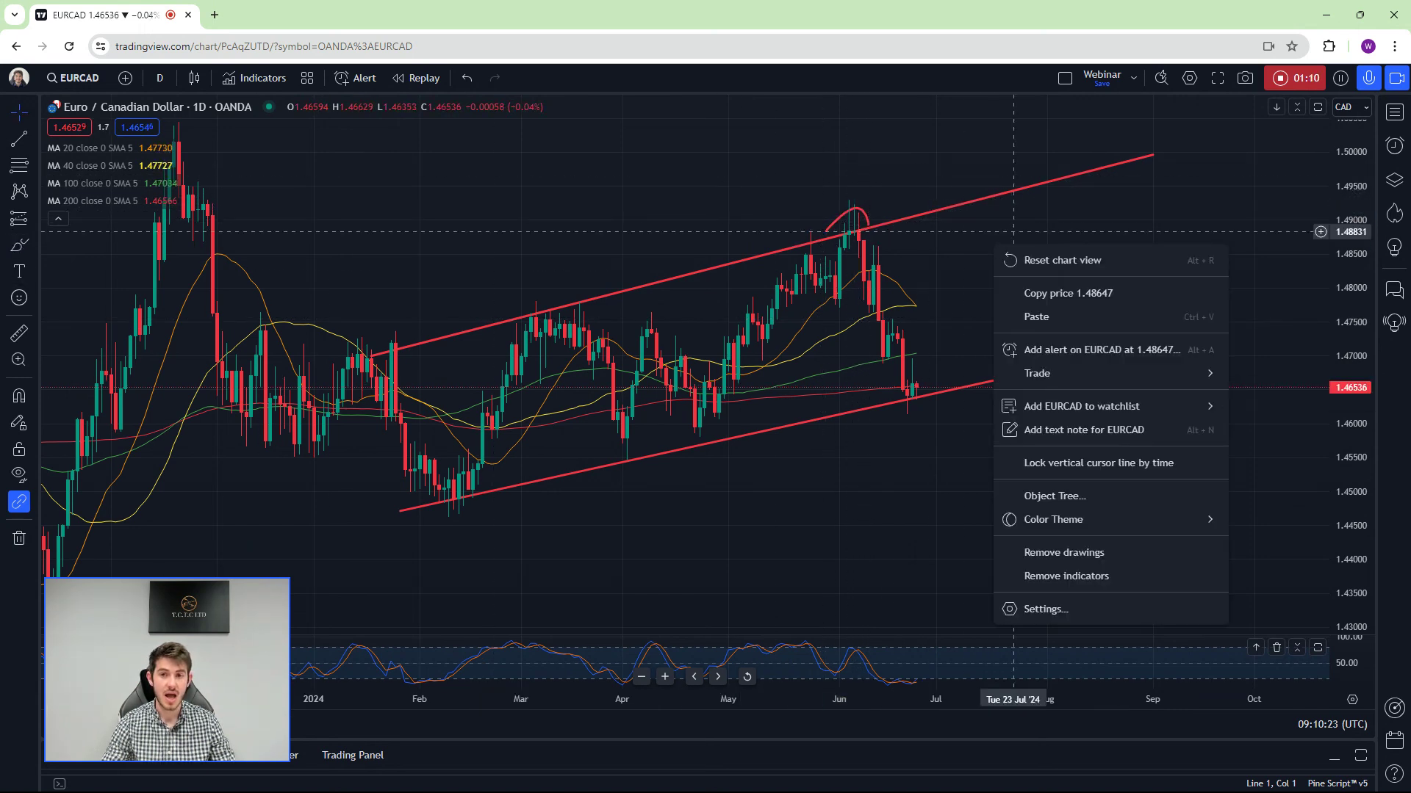
drag(1004, 232, 997, 233)
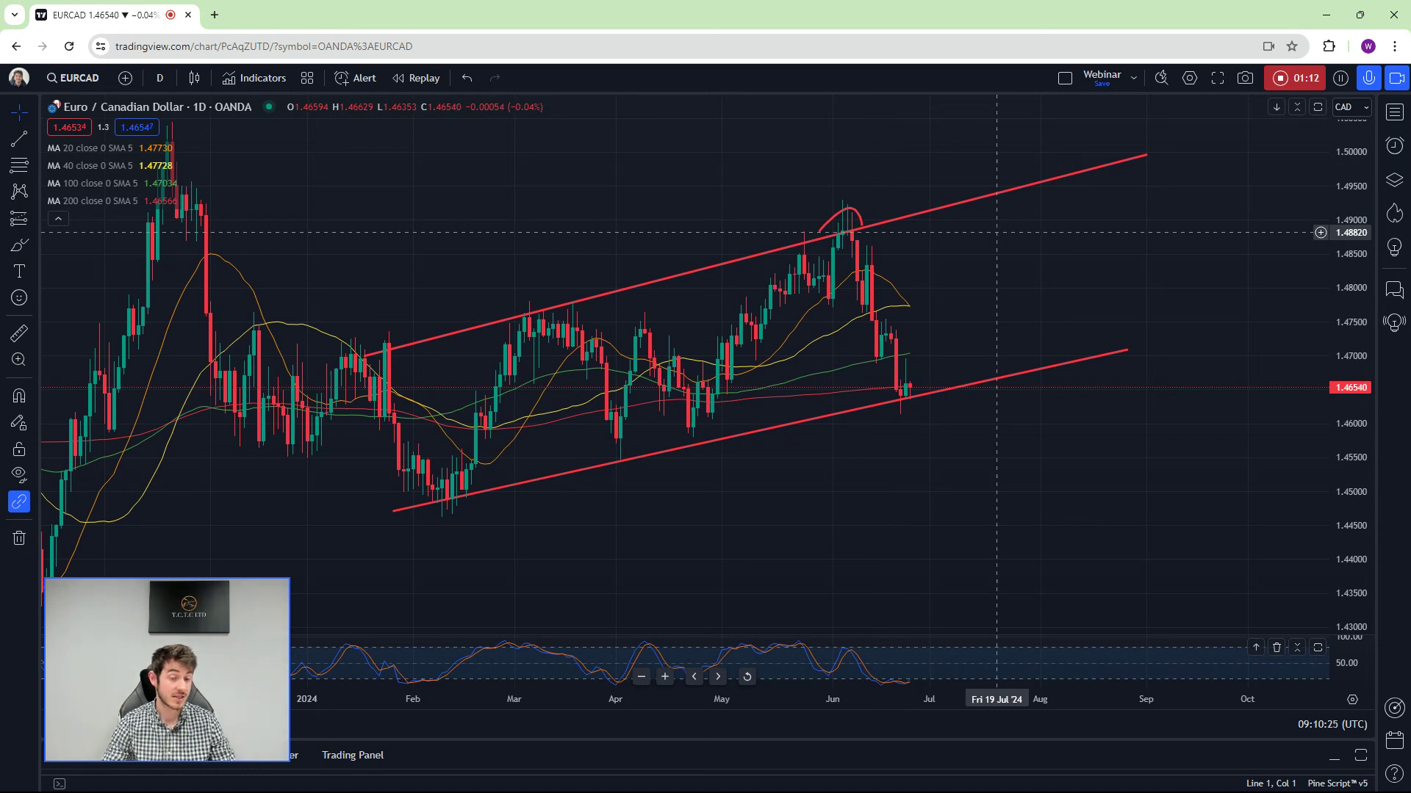
Brush an arc beneath the mid-April to early May 2024 lows along the lower trend line
scroll(1040, 248, down, 3)
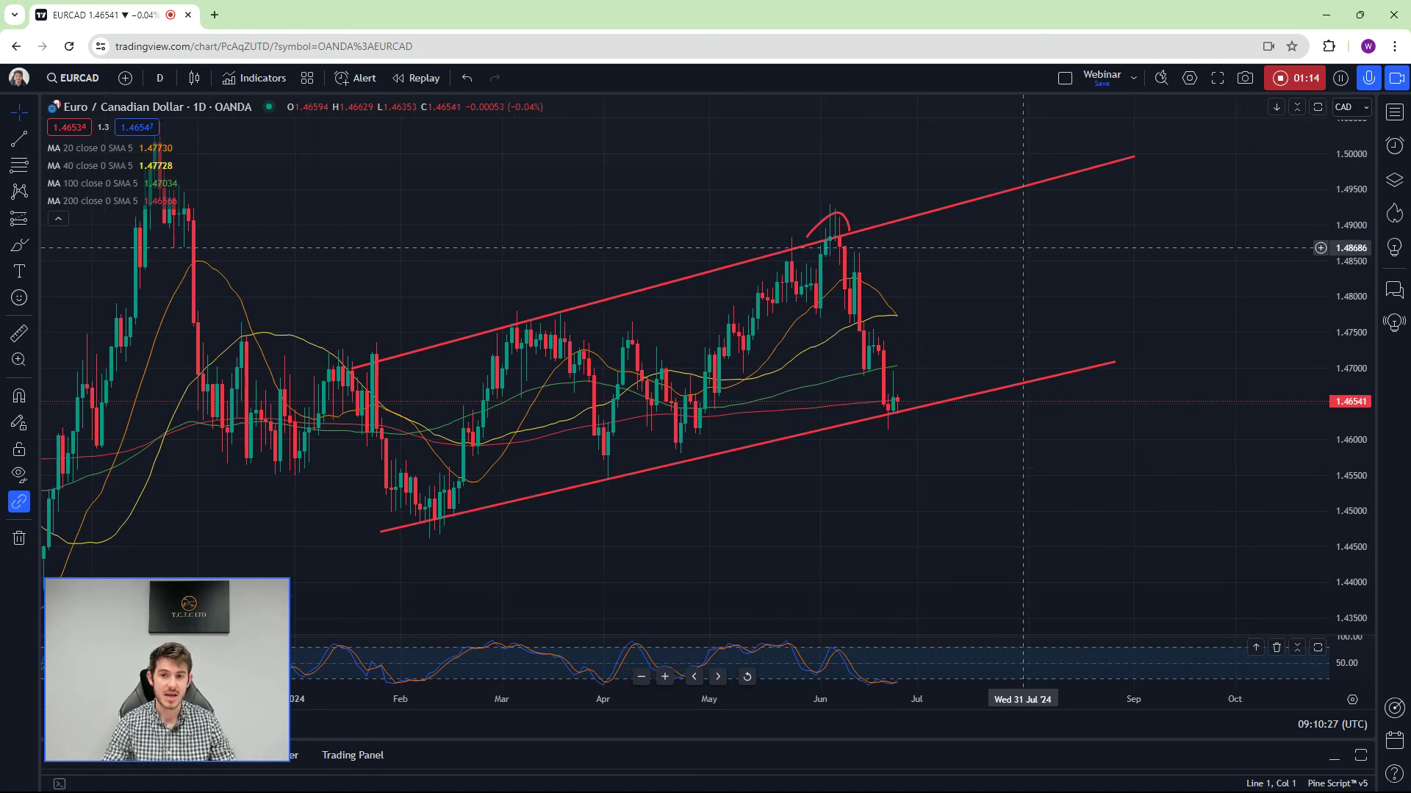
drag(1153, 149, 1167, 146)
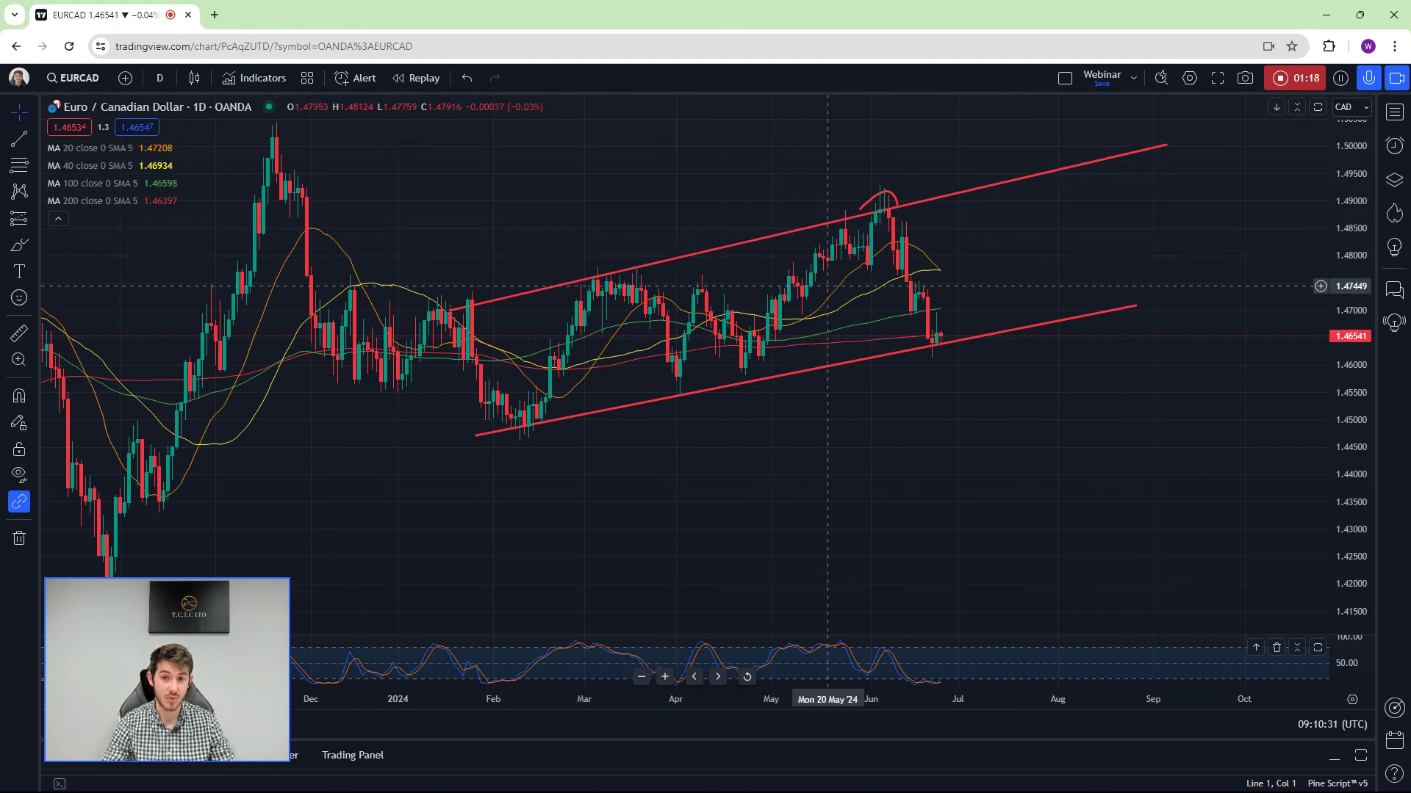
click(19, 246)
drag(717, 369, 797, 351)
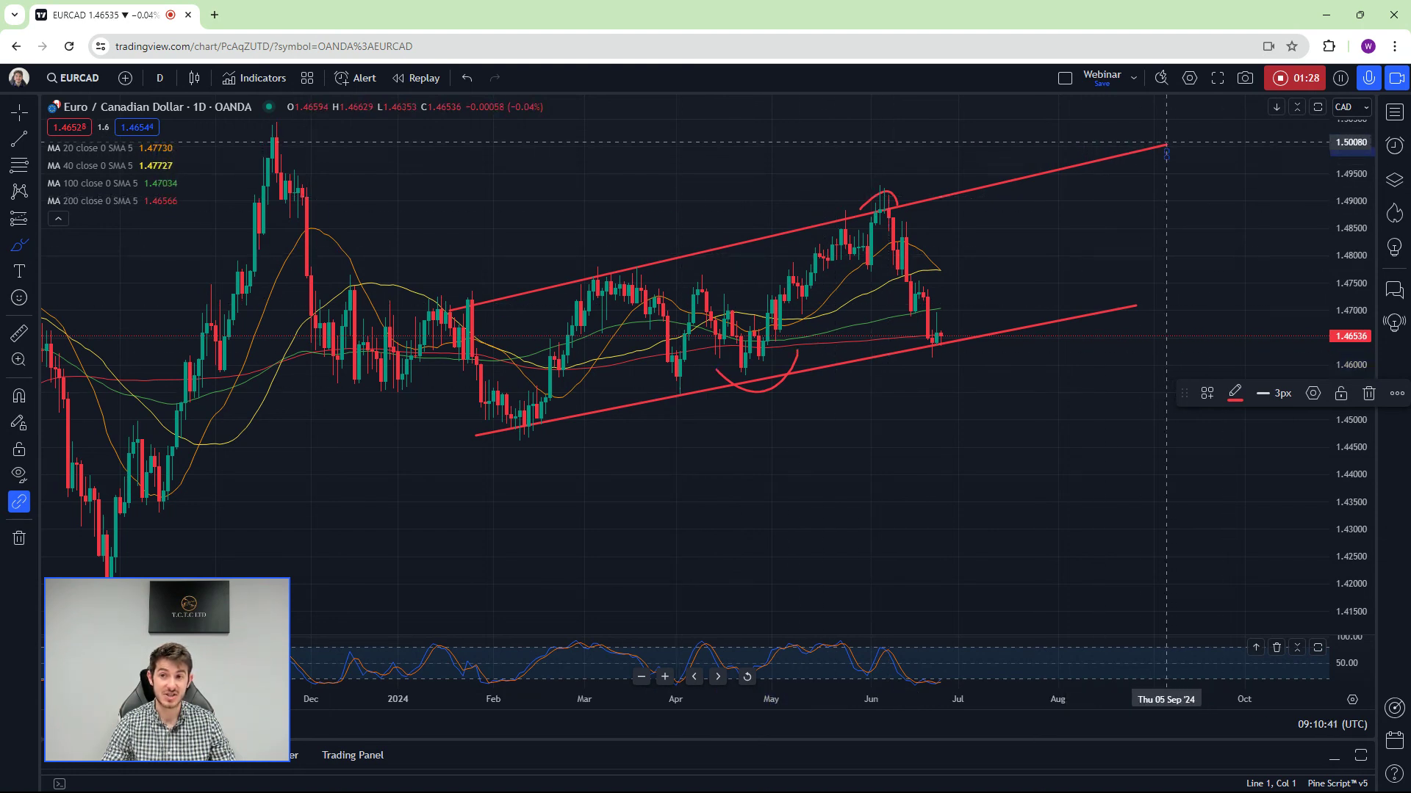
Fine-tune the upper trend line to run from about 1.472 in January to about 1.499 in late August 2024
drag(1168, 147, 1159, 153)
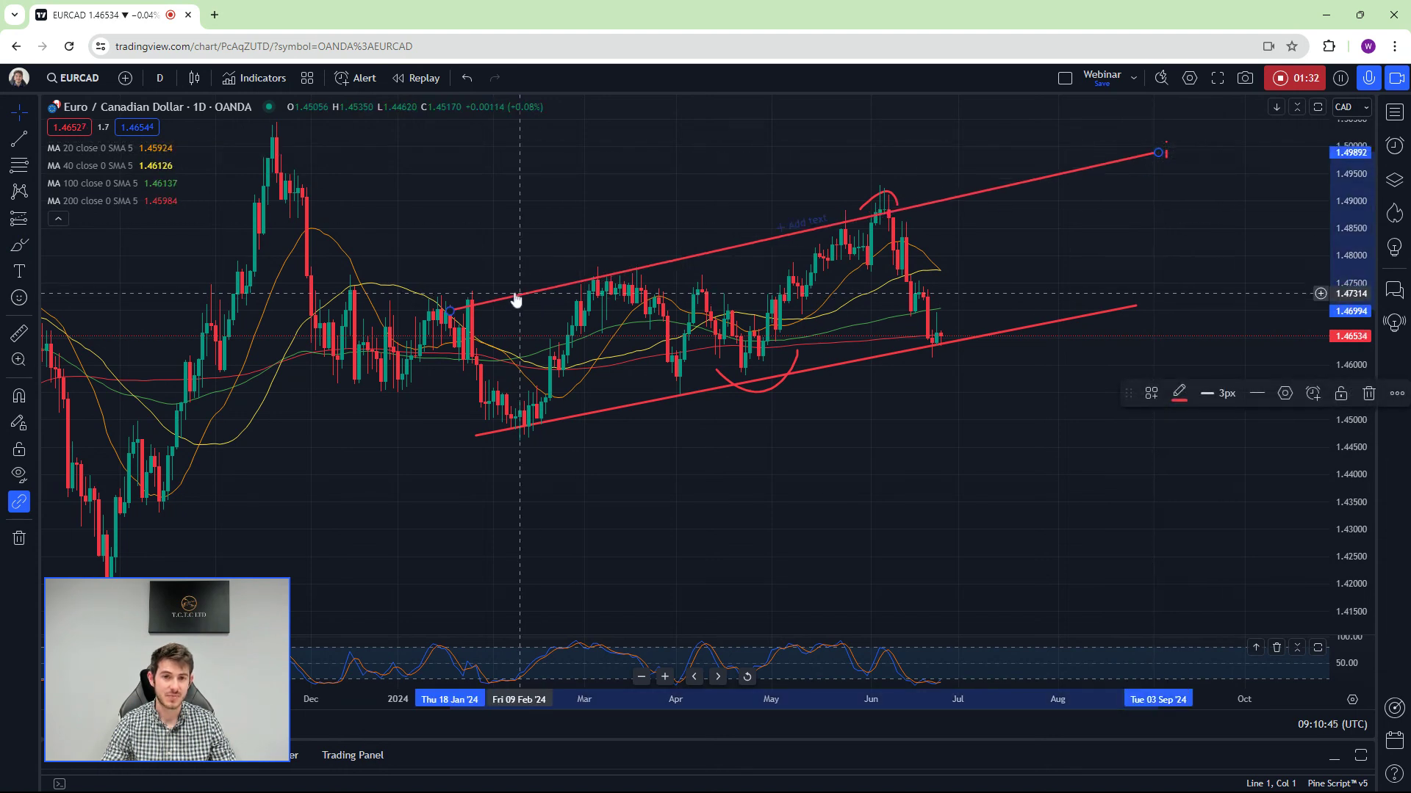
drag(450, 307, 455, 301)
drag(1159, 153, 1134, 157)
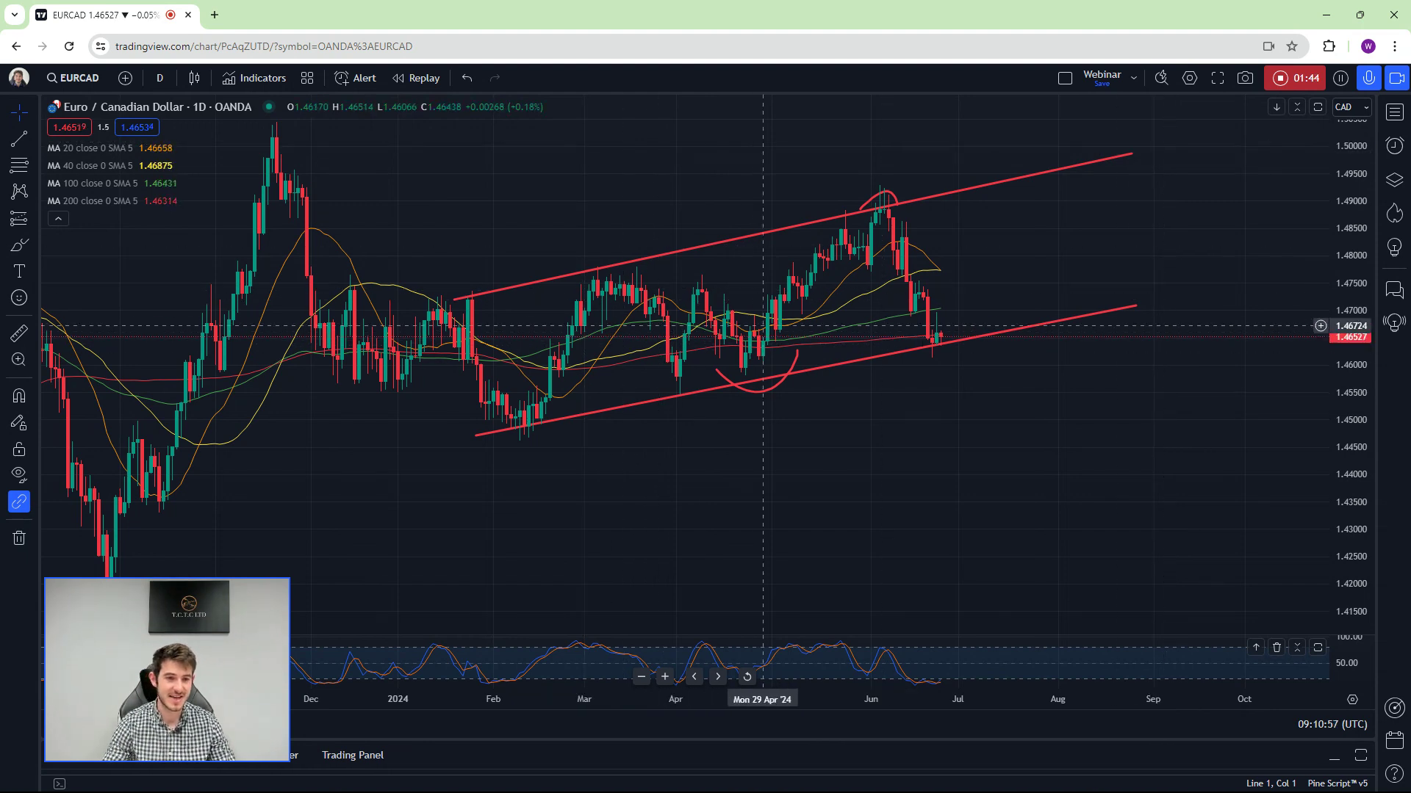
Brush arcs beneath the late June 2024 low and the February 2024 low on the lower trend line
click(22, 241)
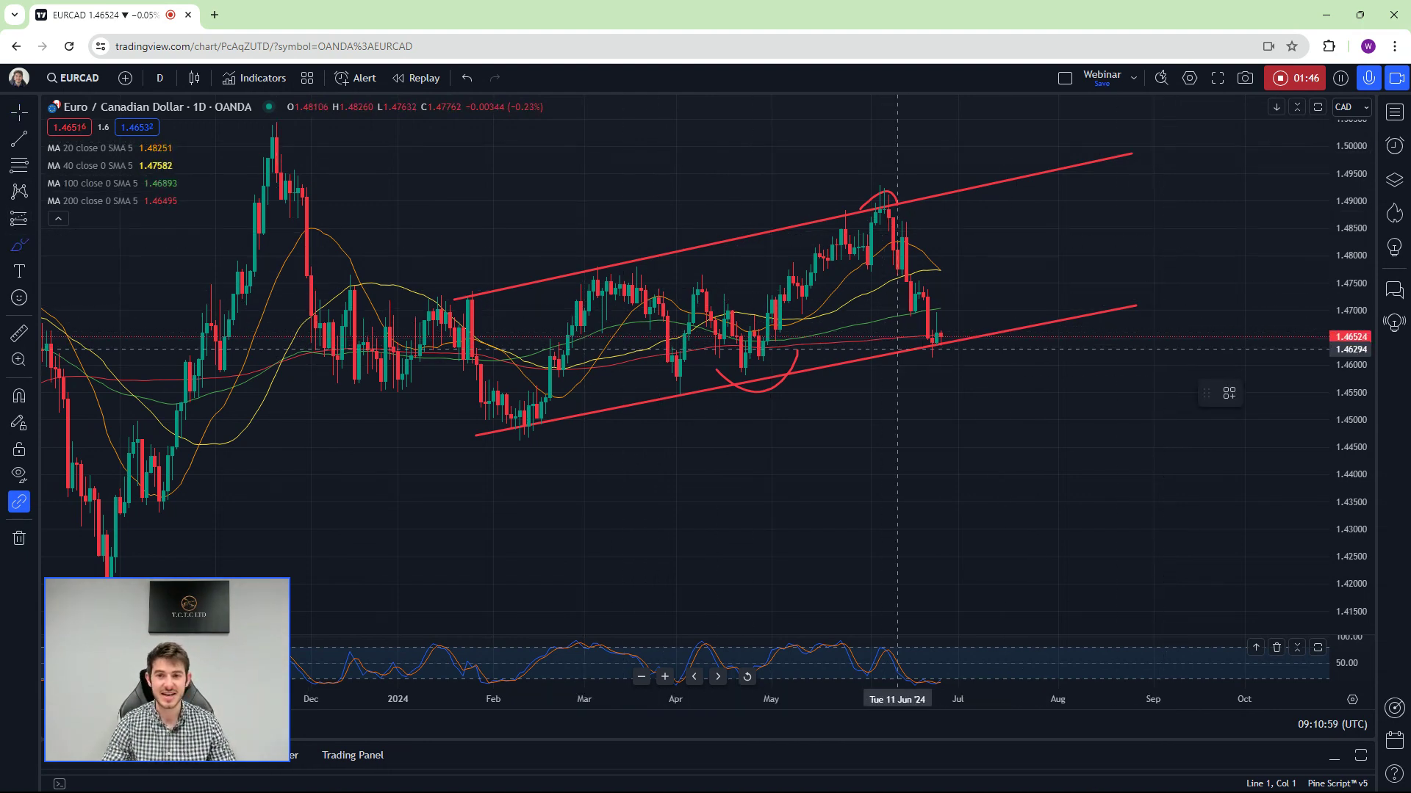
drag(899, 350, 980, 325)
drag(494, 434, 576, 441)
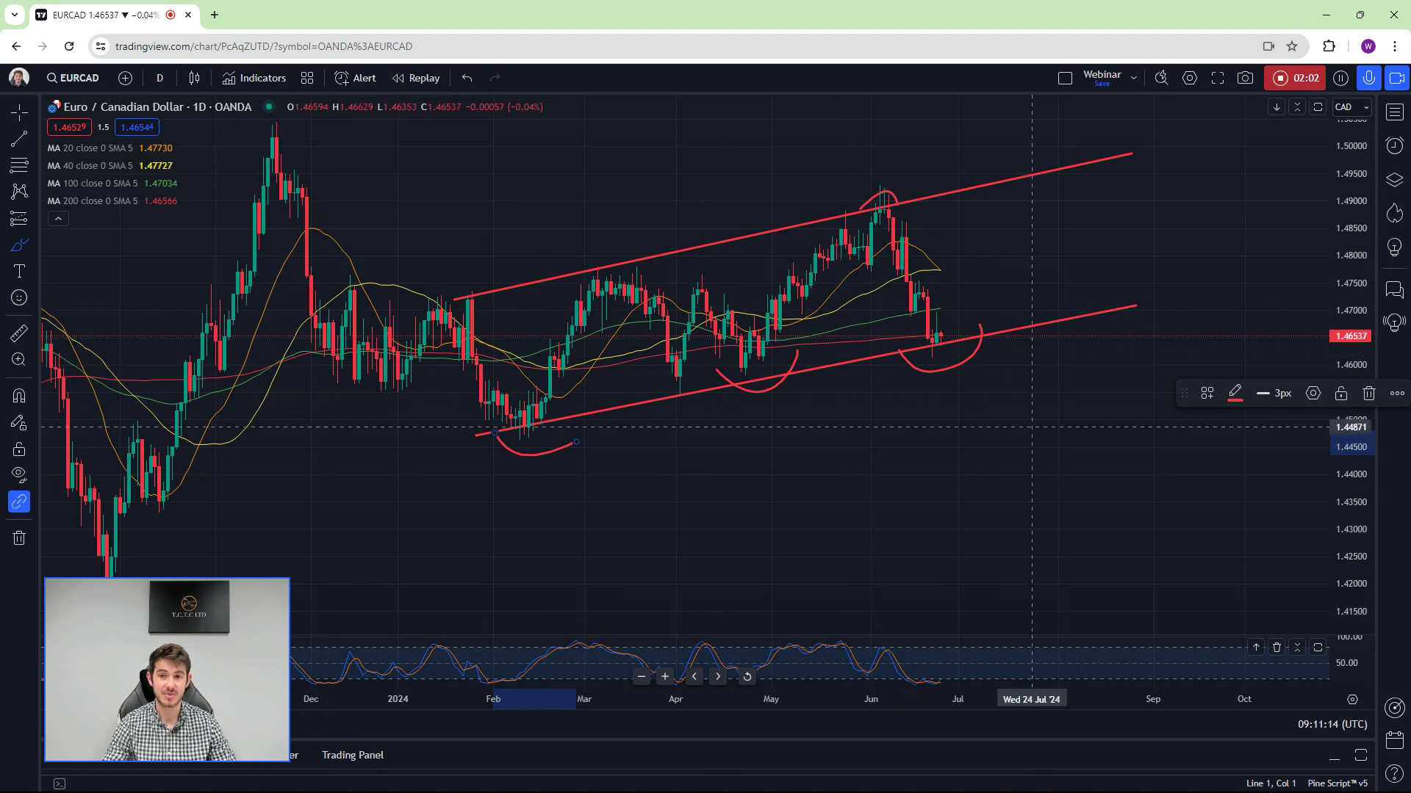
Remove all drawings from the EURCAD daily chart
right_click(959, 435)
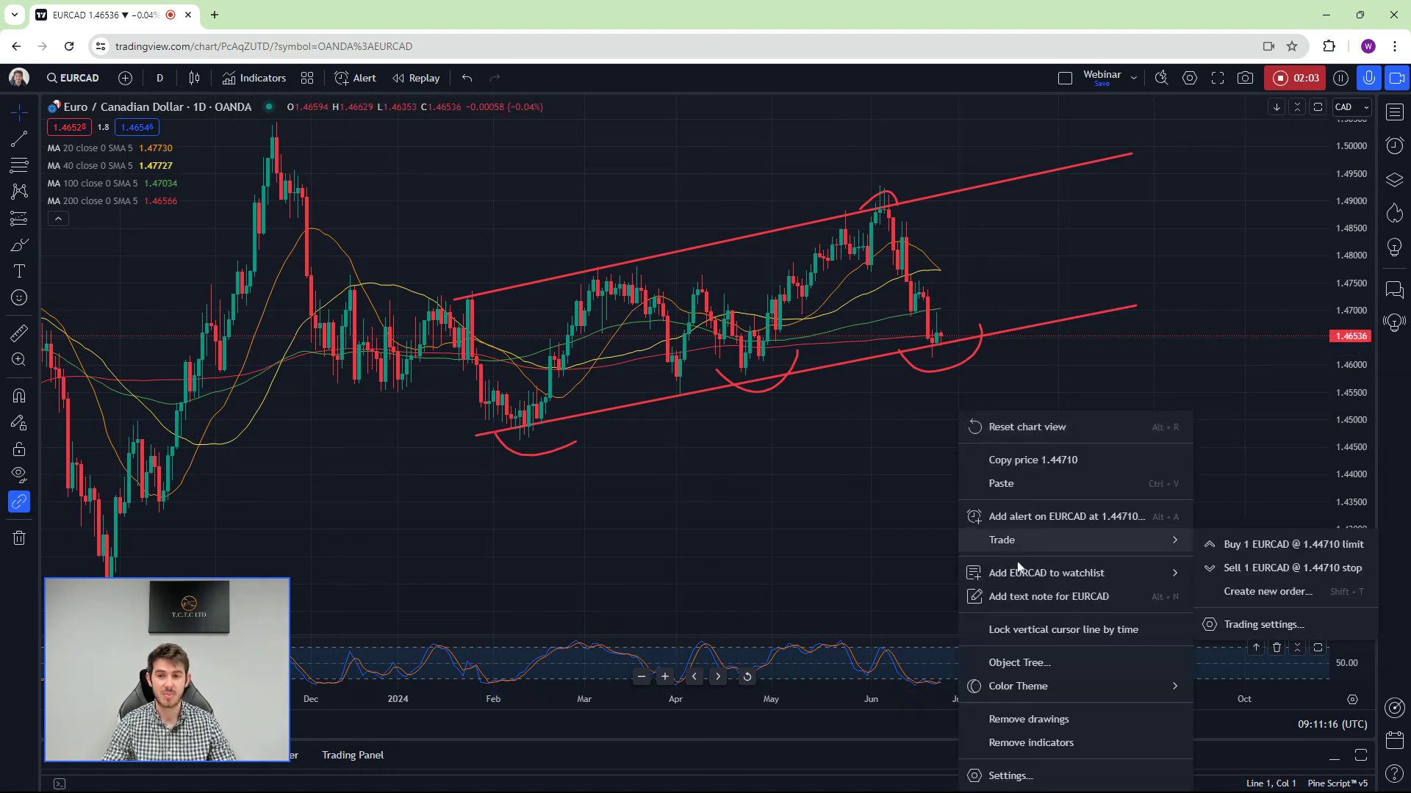
click(1030, 720)
Brush a circle around the latest June 2024 candles and arcs beneath the late April, early April and February lows
click(19, 246)
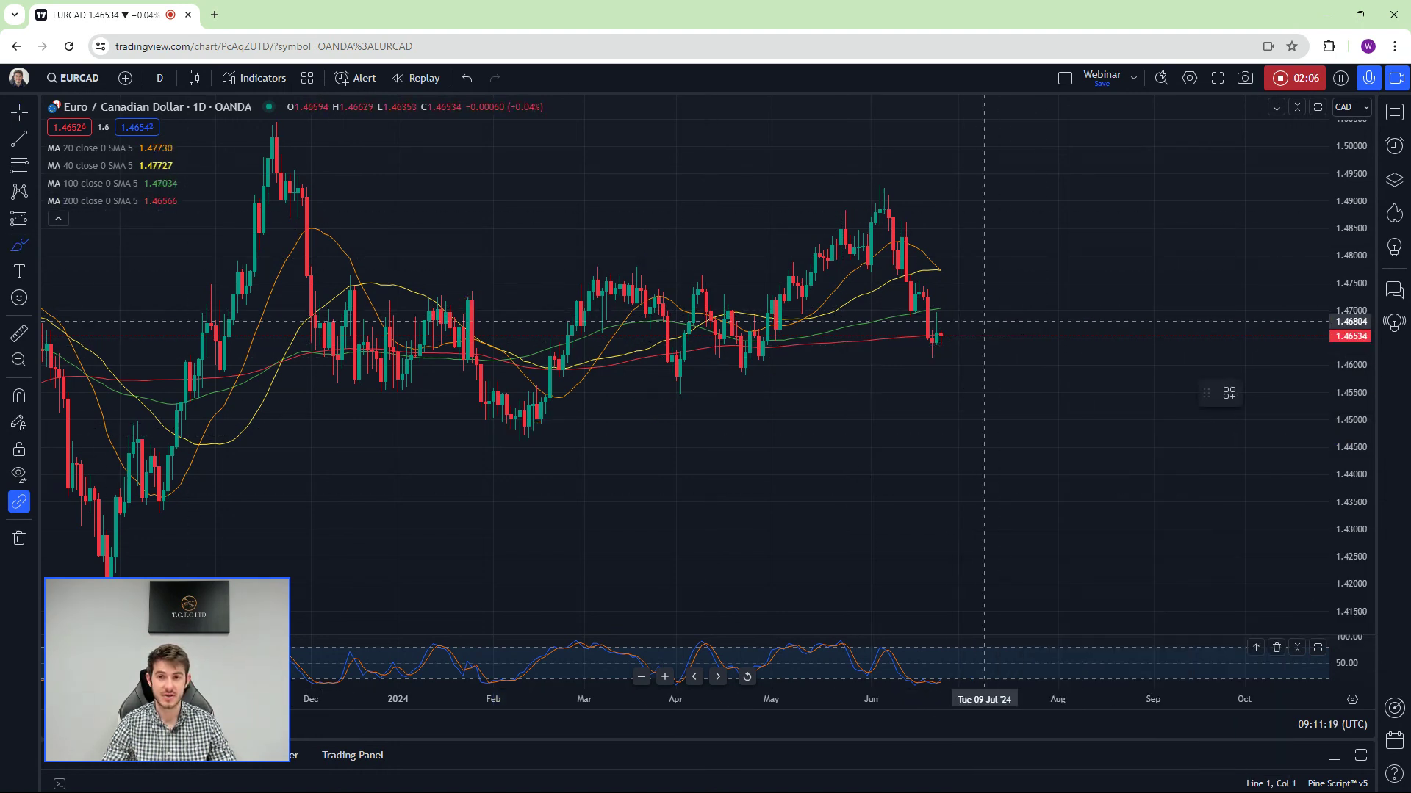
drag(941, 330, 957, 342)
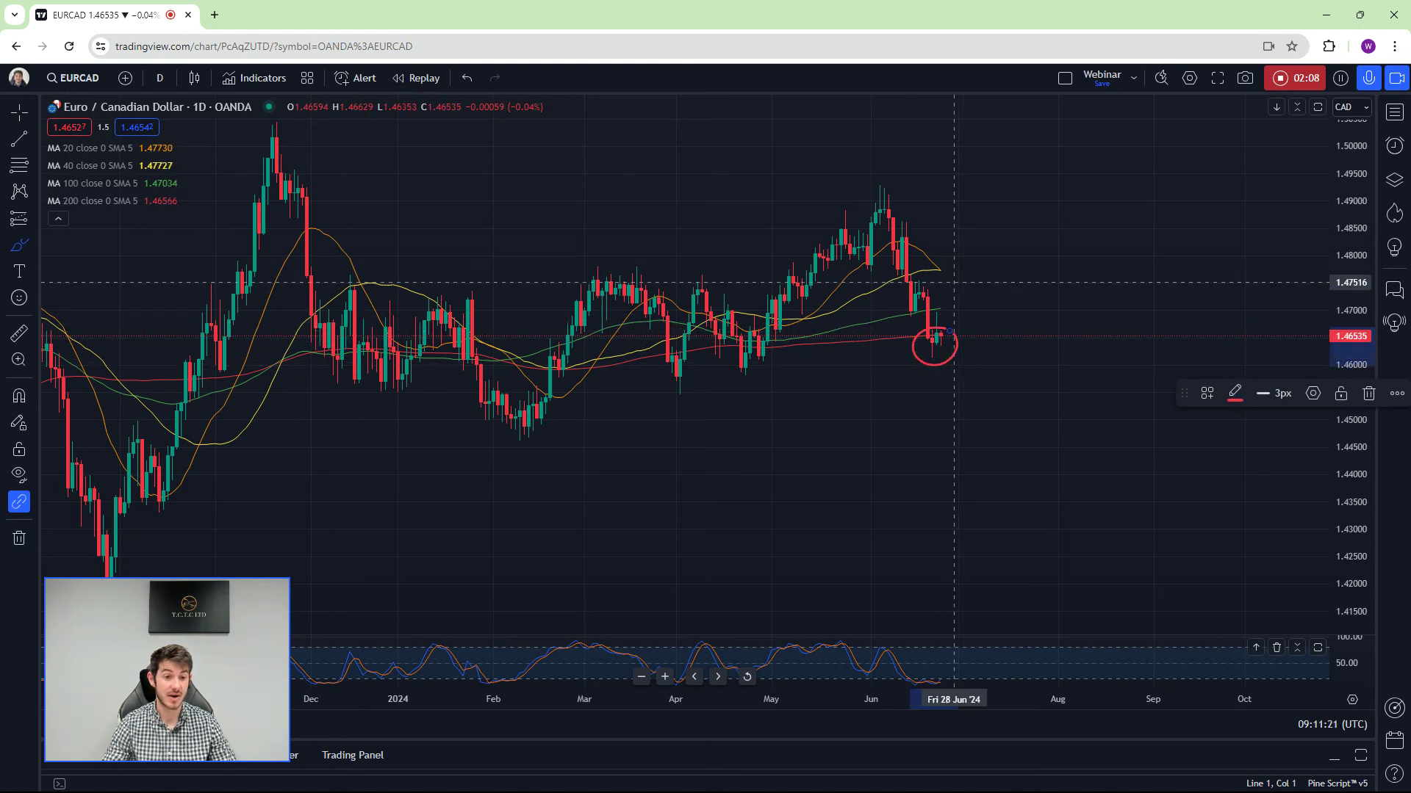
mouse_move(724, 365)
mouse_down()
mouse_move(768, 355)
mouse_move(652, 382)
mouse_up()
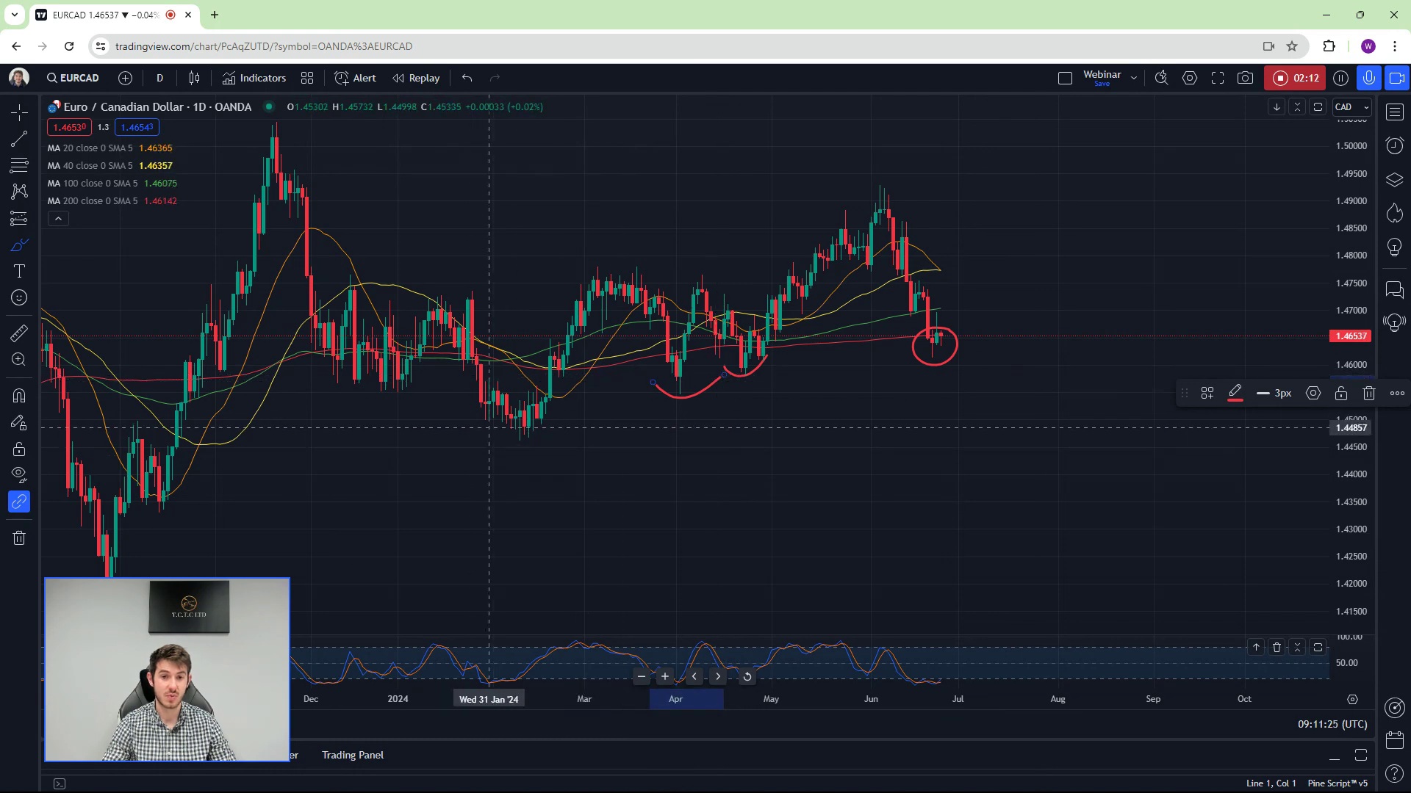
drag(489, 431, 563, 428)
Draw a rising support line from about 1.452 in mid-February 2024 through the circled candles to about 1.470 in mid-August
click(16, 137)
click(429, 450)
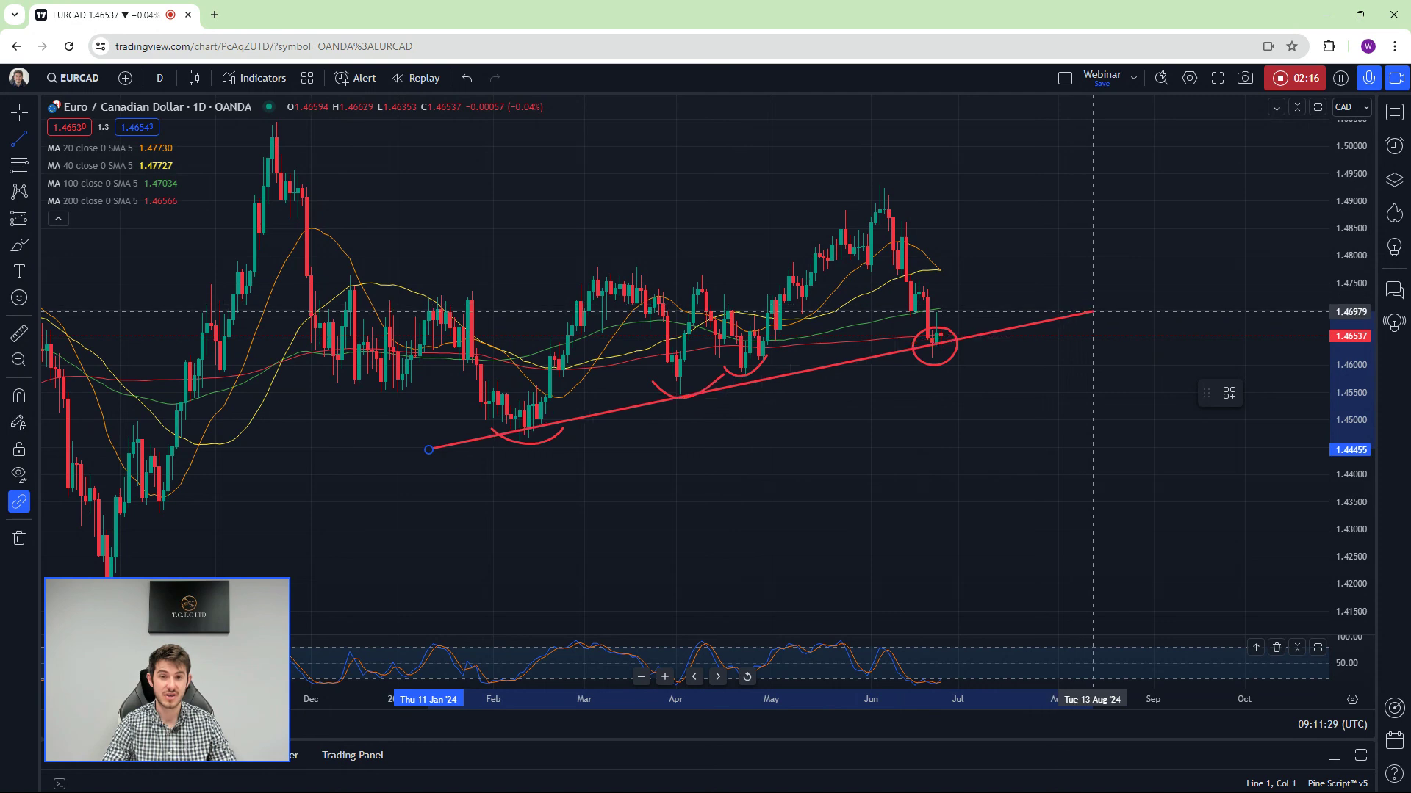
click(1092, 311)
drag(435, 455, 543, 416)
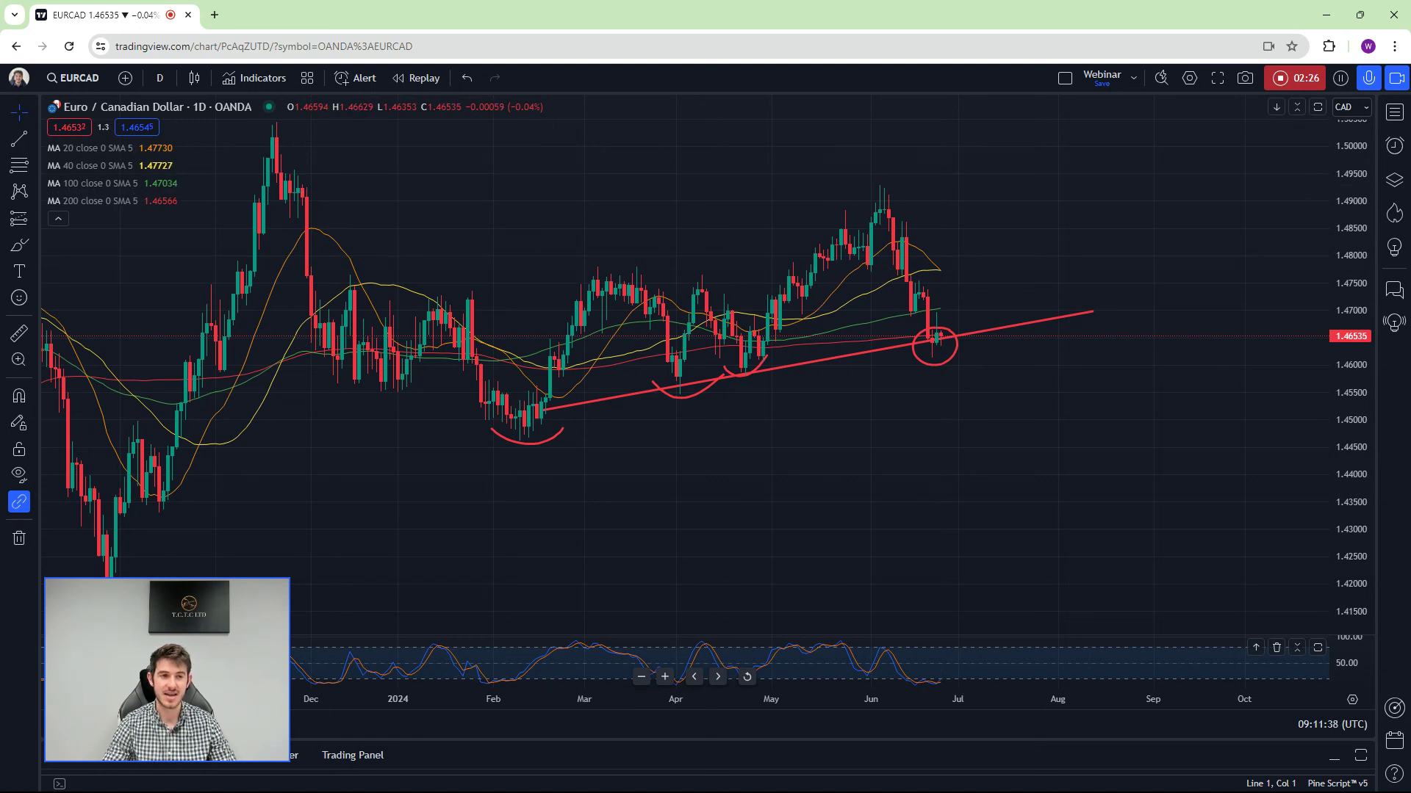
Draw a thick arrow pointing down from the circled June candles to about 1.452 in early July 2024
click(35, 274)
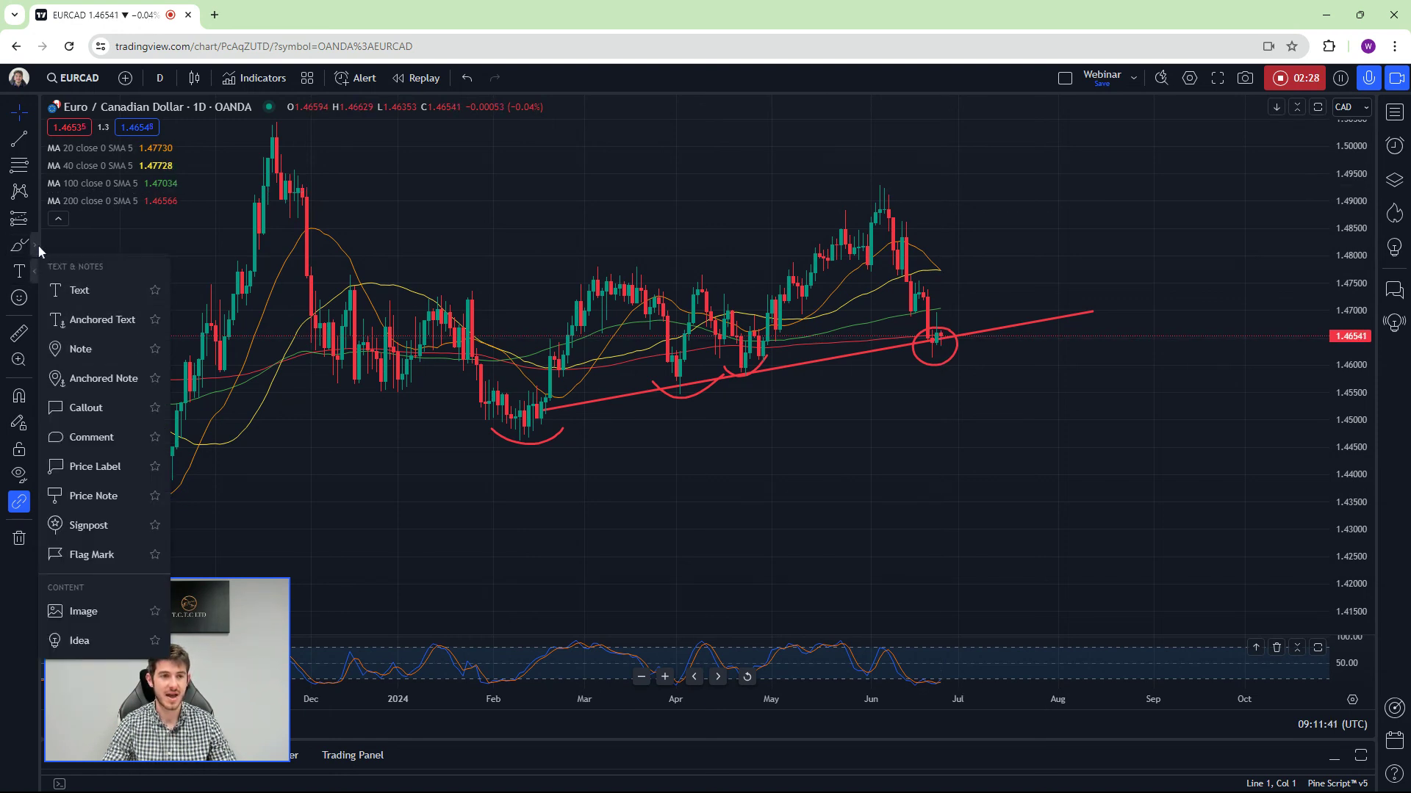
click(35, 245)
click(96, 350)
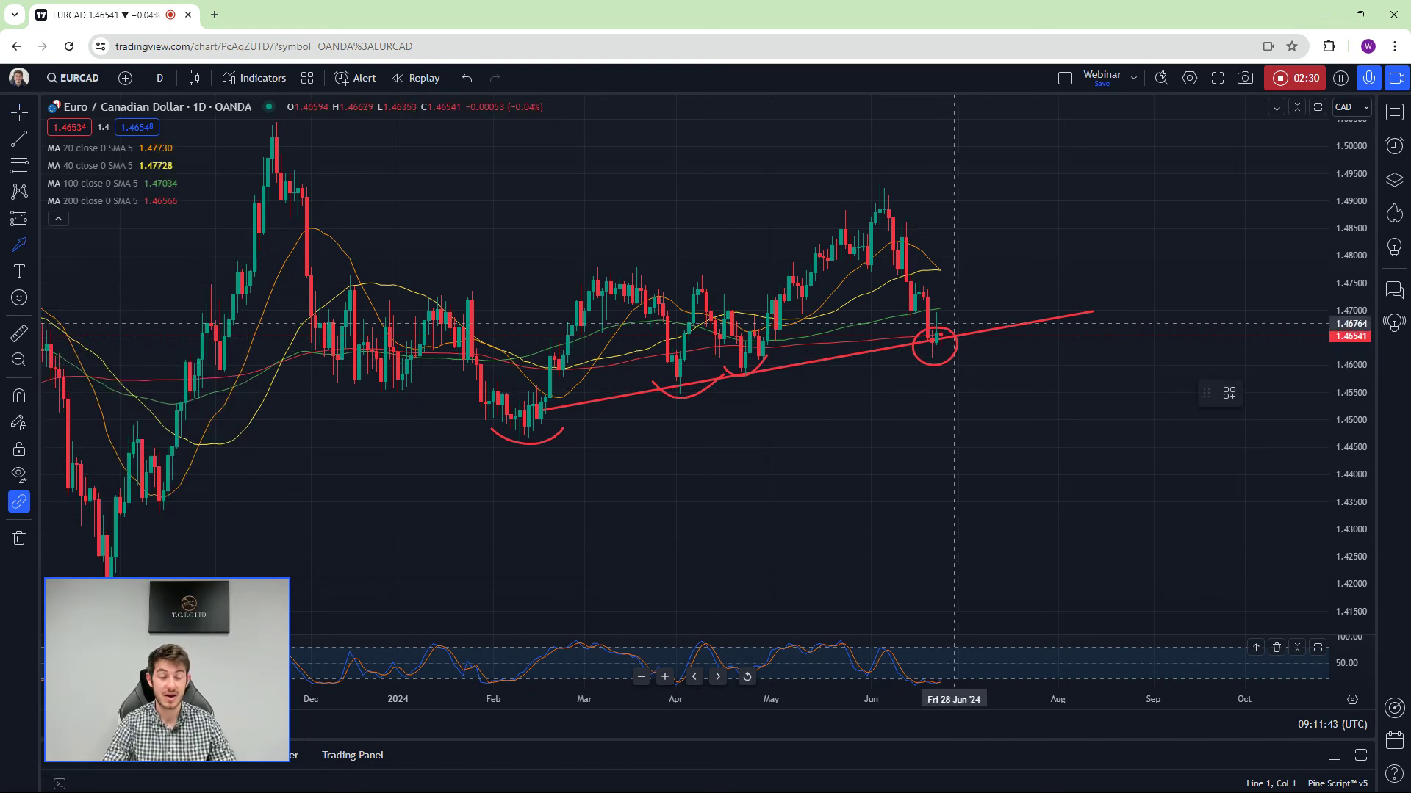
mouse_move(946, 335)
mouse_down()
mouse_move(1001, 416)
mouse_move(984, 409)
mouse_up()
Clear the circle, arcs, support line and arrow from the daily chart
drag(1023, 352, 1016, 353)
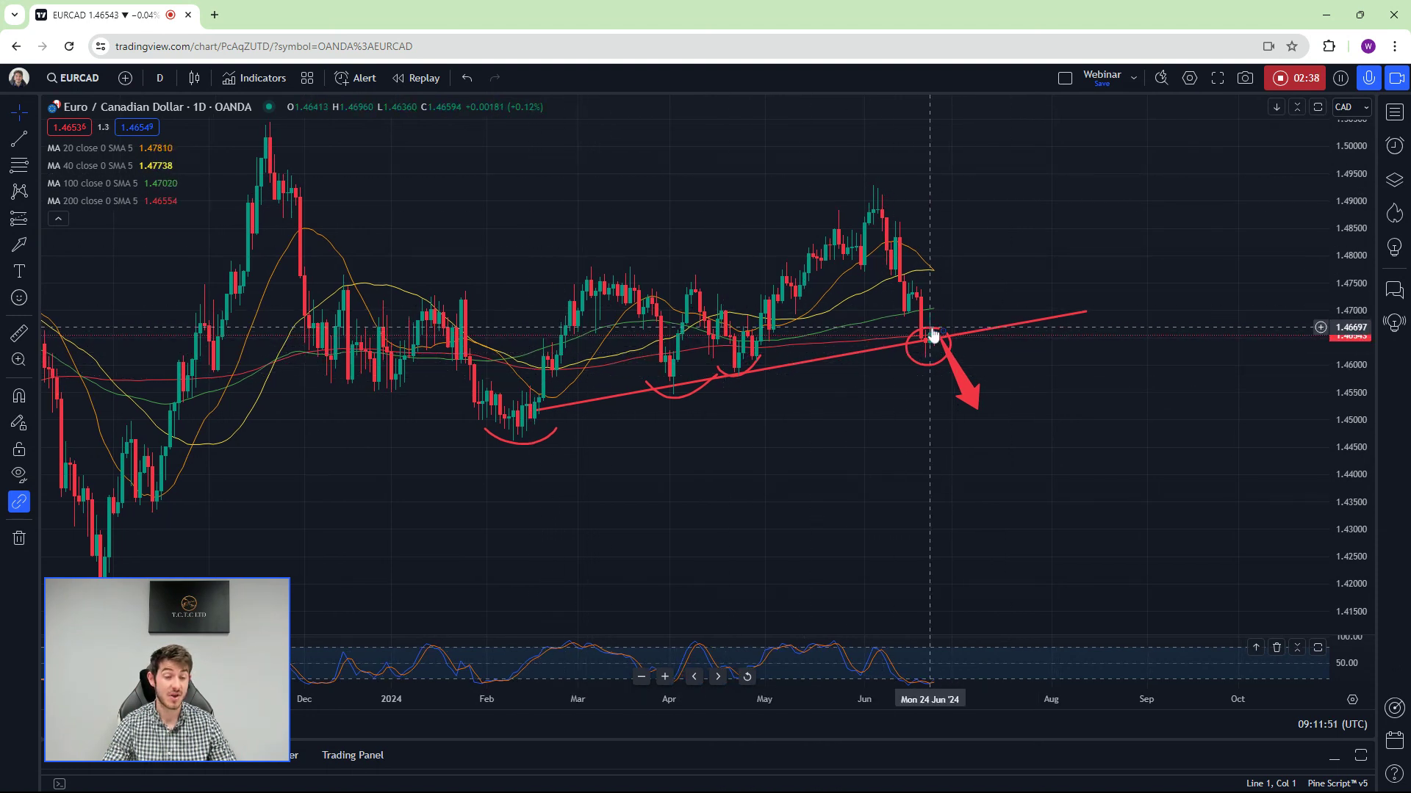
drag(934, 331, 957, 331)
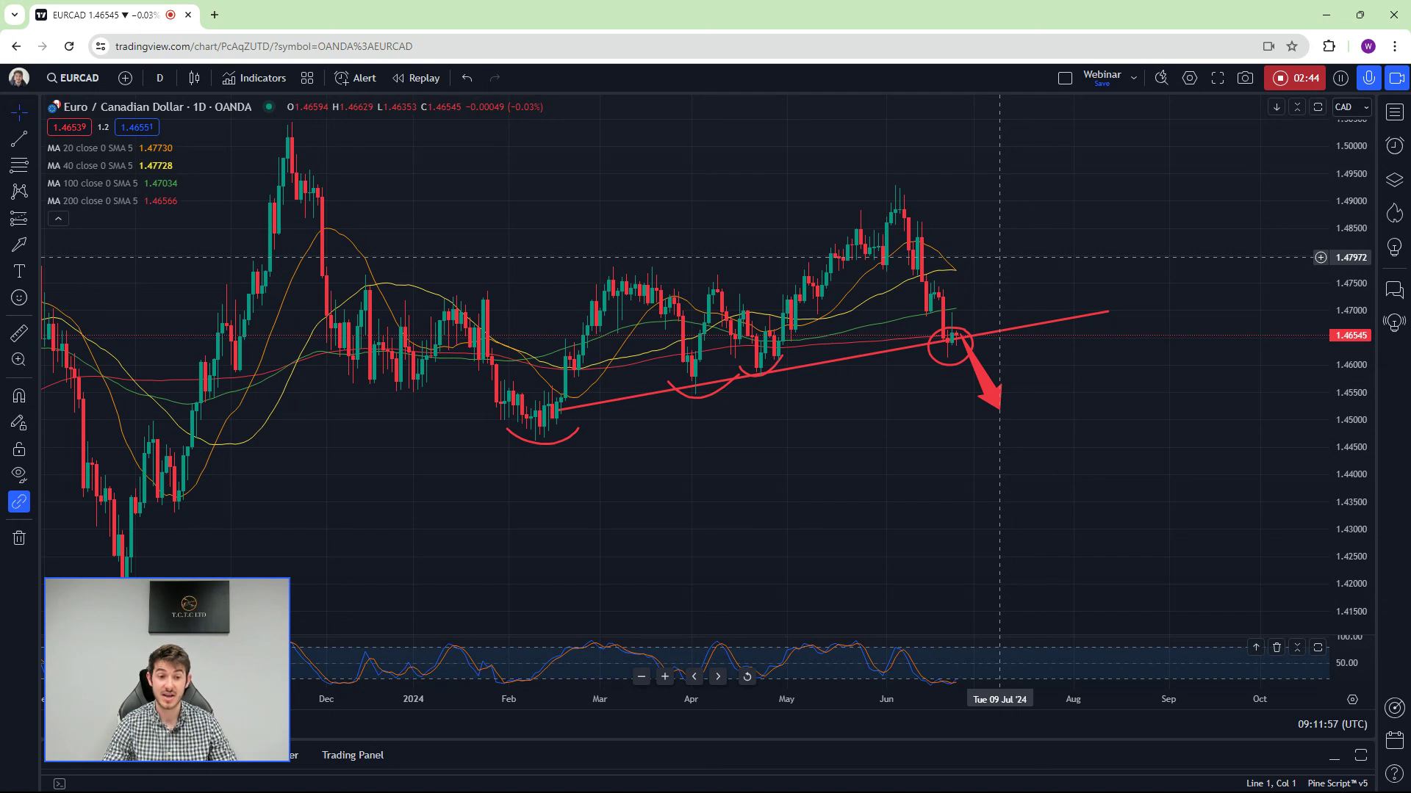
right_click(999, 257)
click(1048, 573)
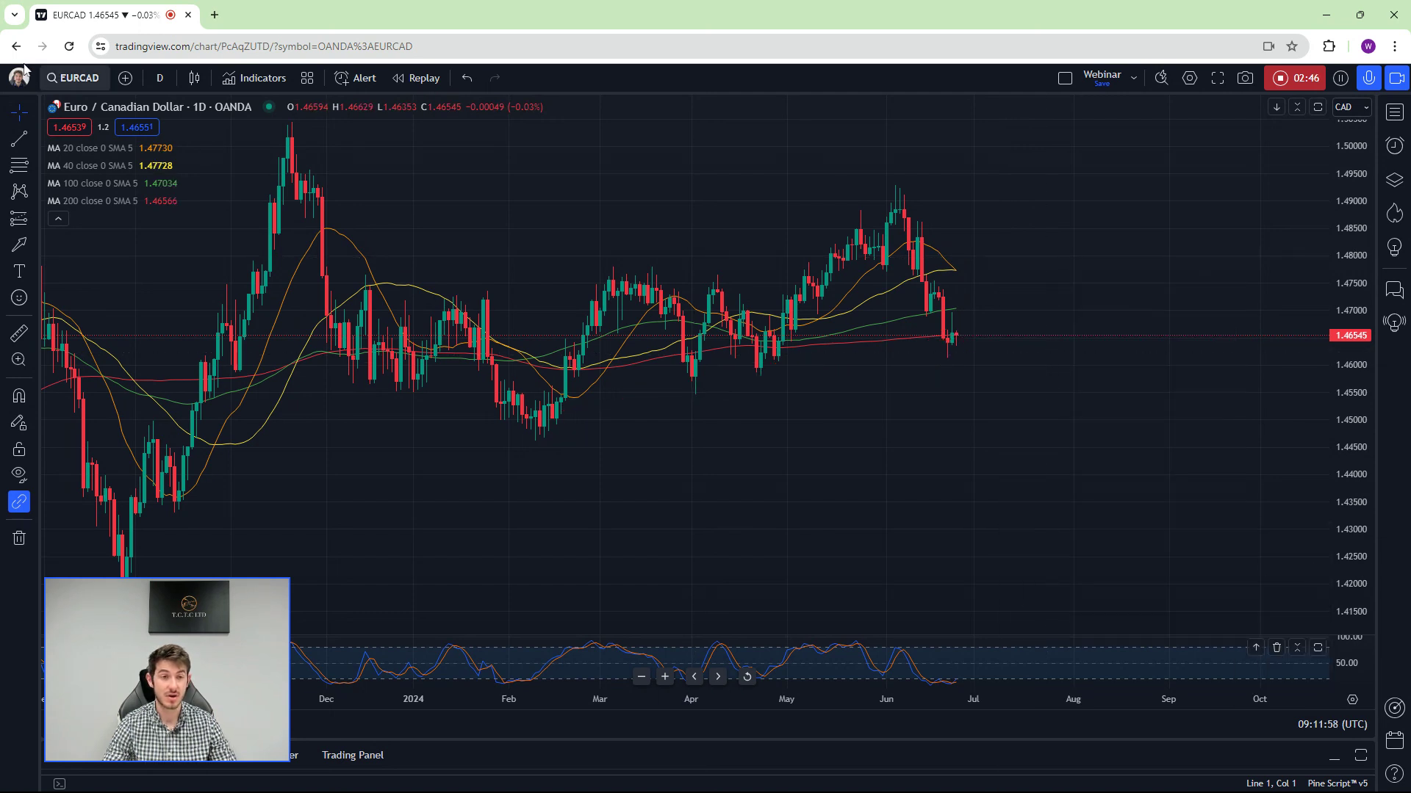
Switch the EURCAD chart to the 1 week interval
click(151, 76)
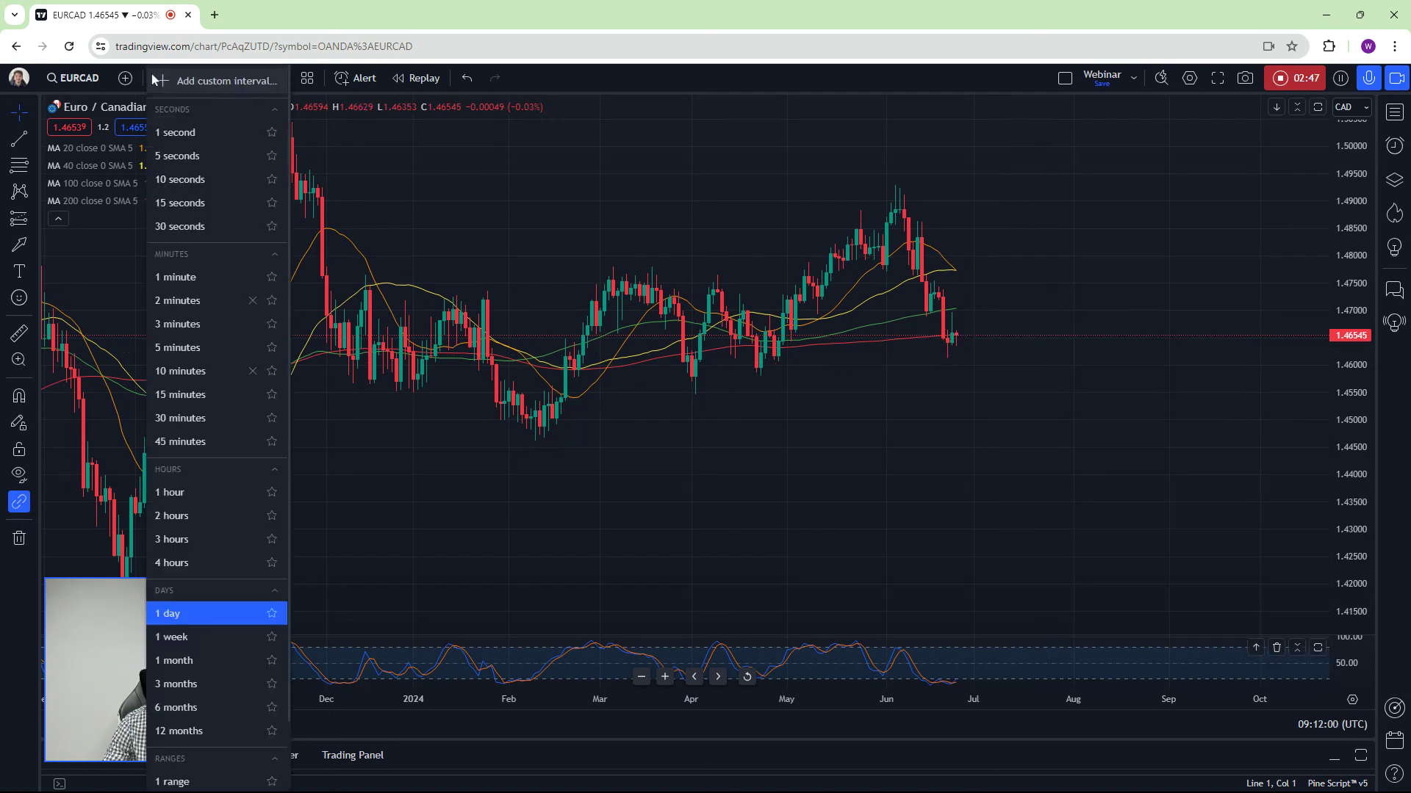
click(177, 633)
scroll(599, 330, up, 2)
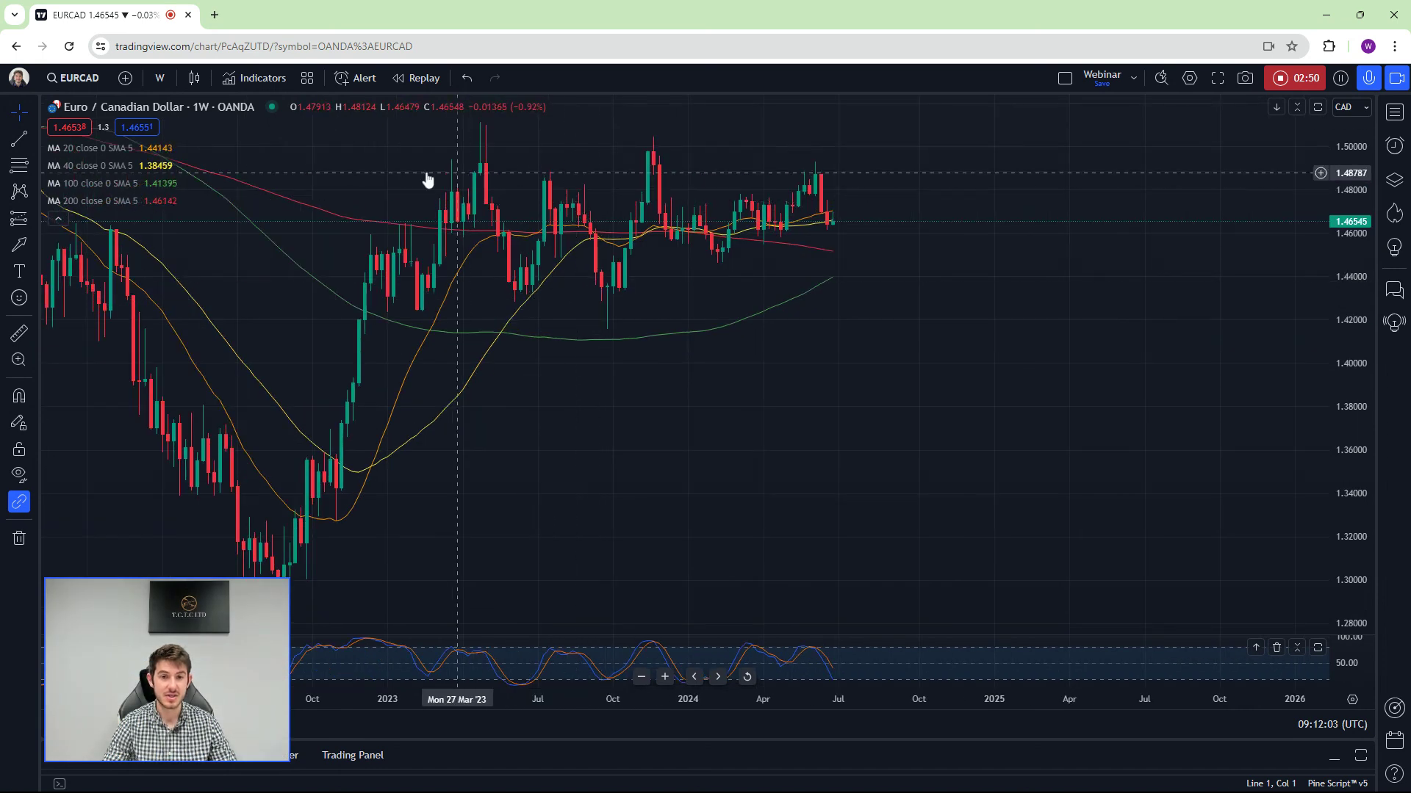
Brush three arcs under the 2023 weekly lows, plus a falling stroke and a circle near 1.435 in August 2024
scroll(372, 236, down, 1)
click(37, 244)
click(74, 262)
drag(490, 332, 731, 316)
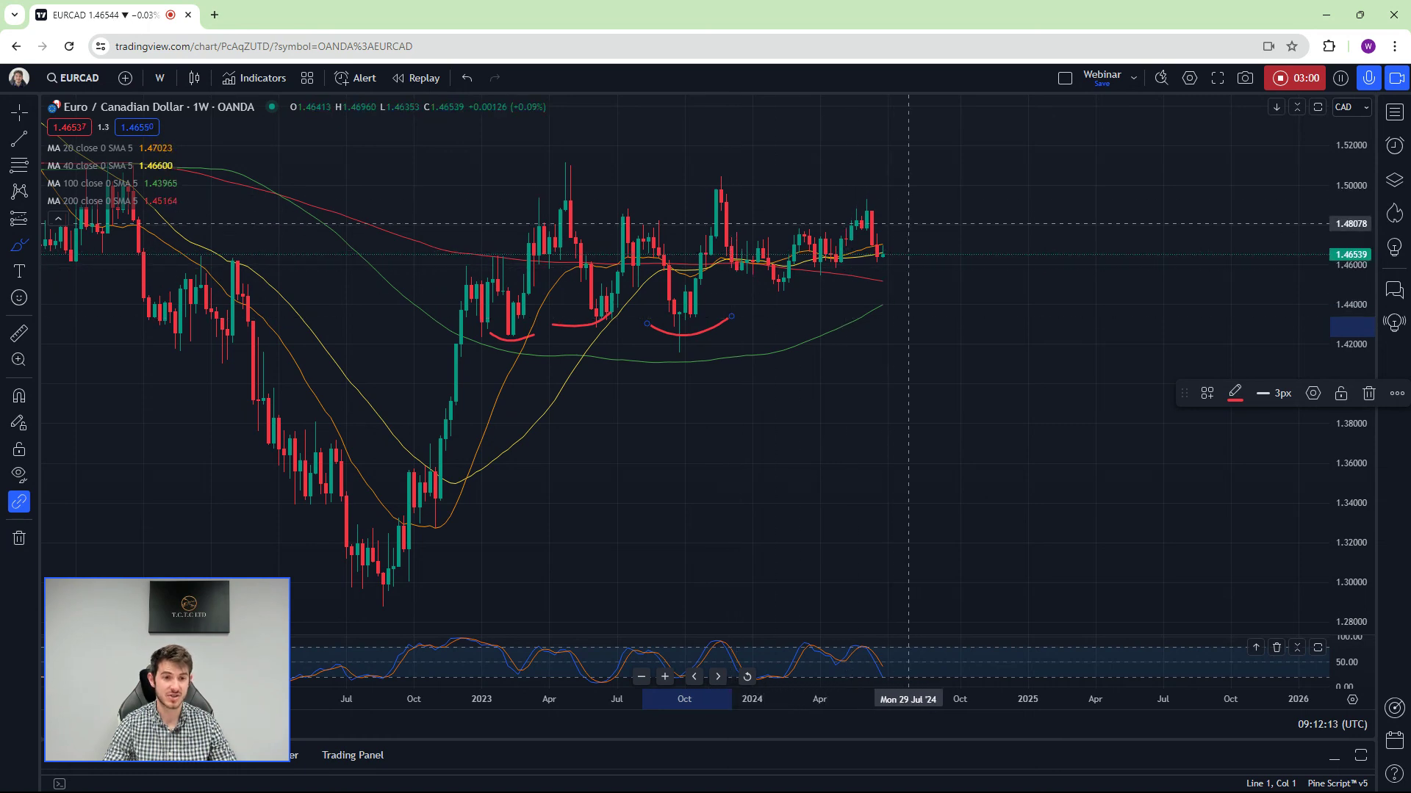
mouse_move(892, 259)
mouse_down()
mouse_move(902, 323)
mouse_move(911, 303)
mouse_up()
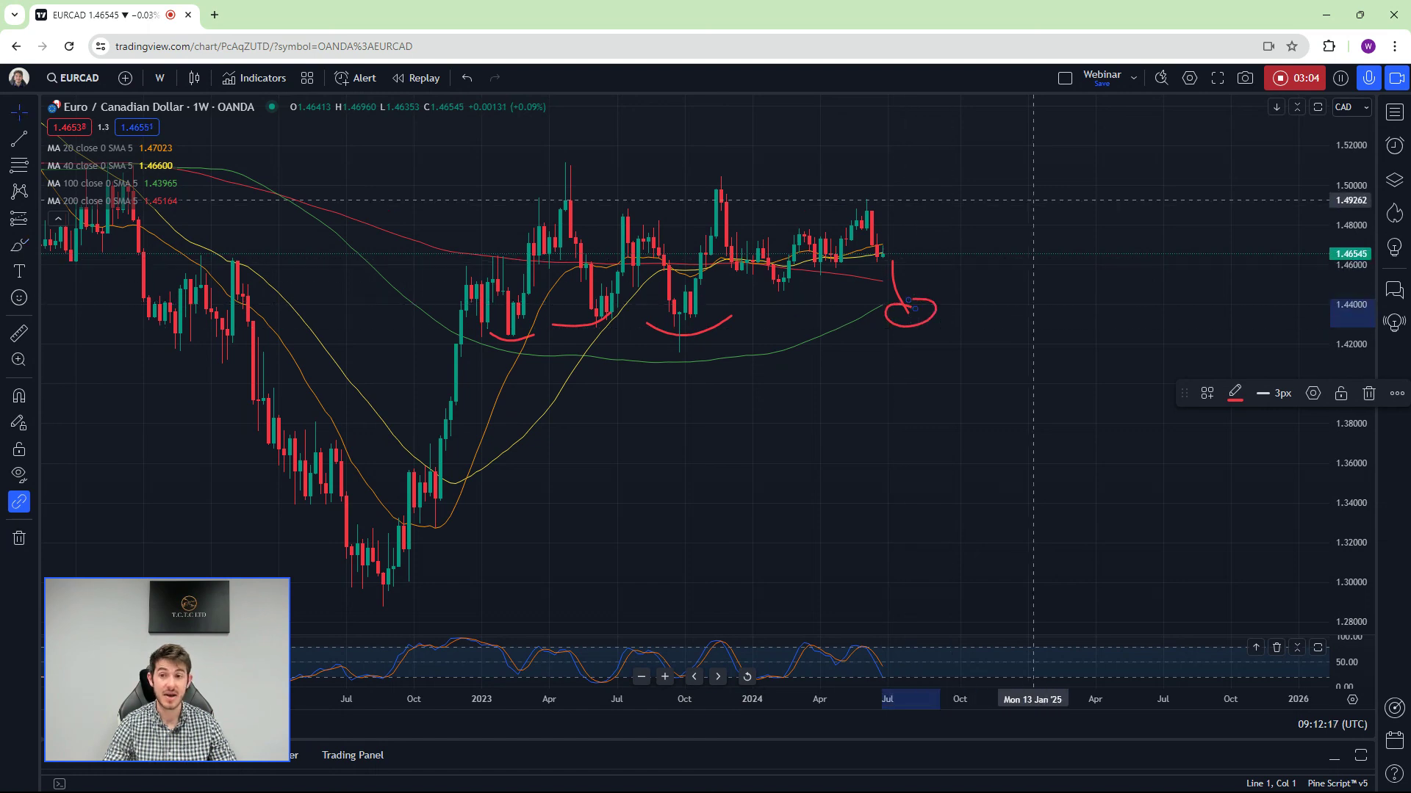
Remove all the brush drawings from the weekly chart
right_click(1029, 197)
click(1080, 504)
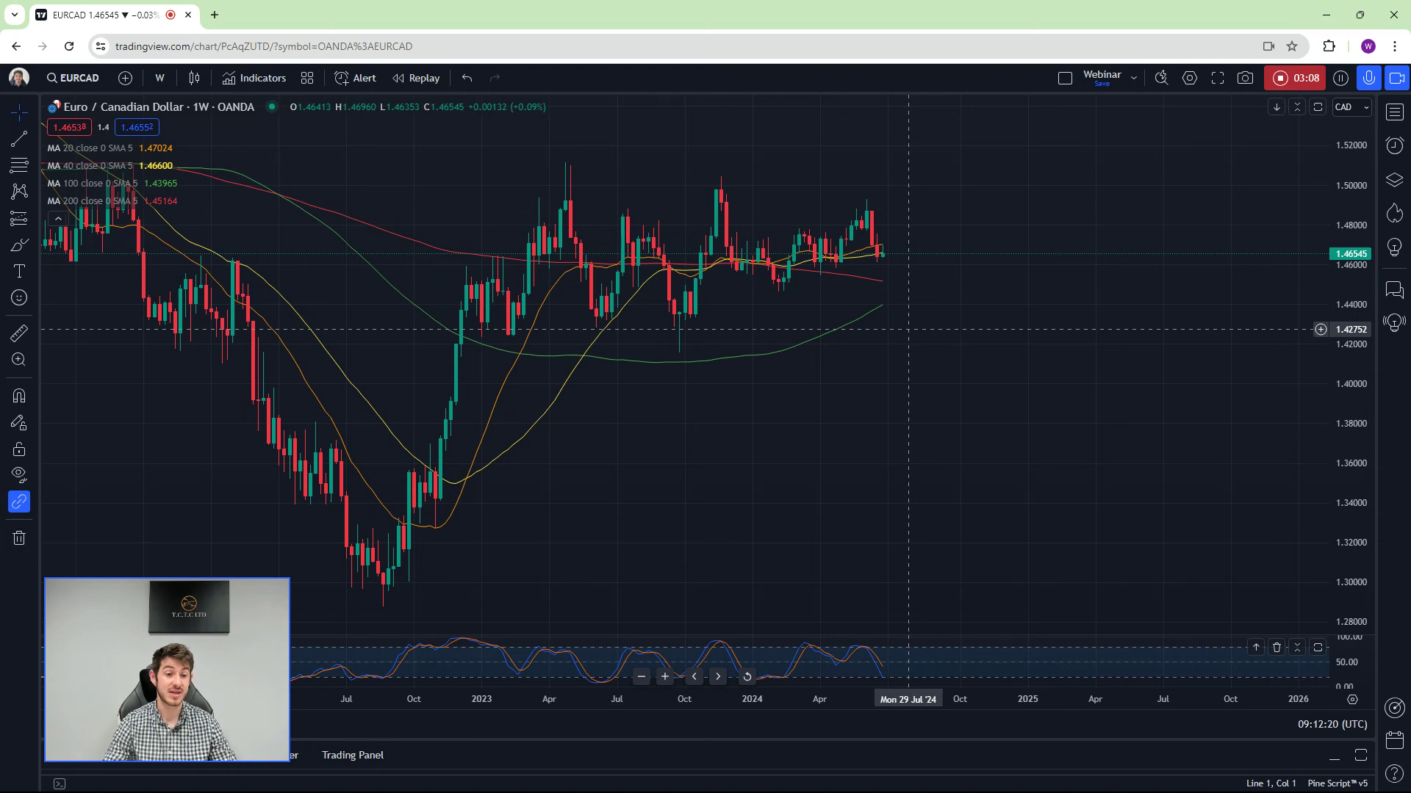
drag(918, 152, 889, 279)
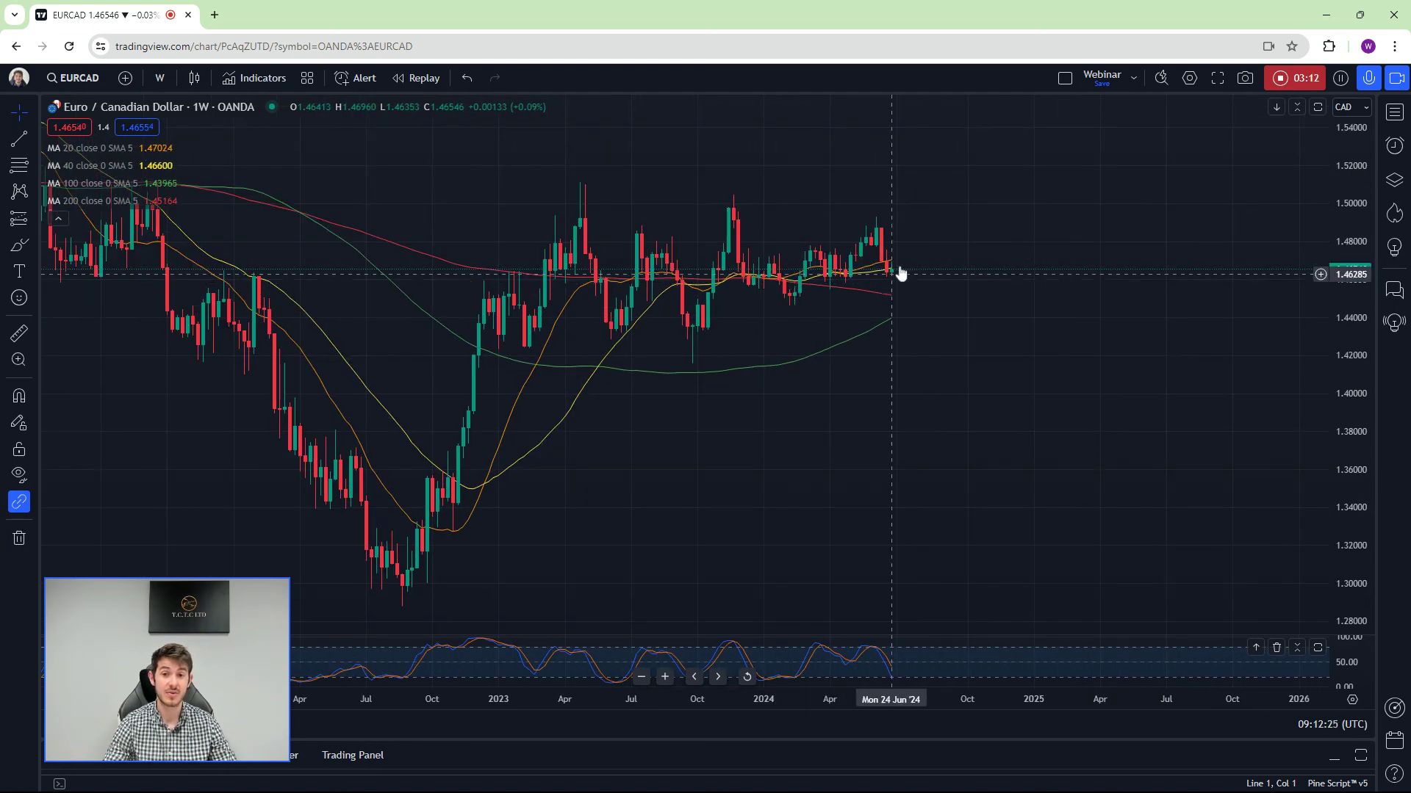
scroll(989, 391, left, 3)
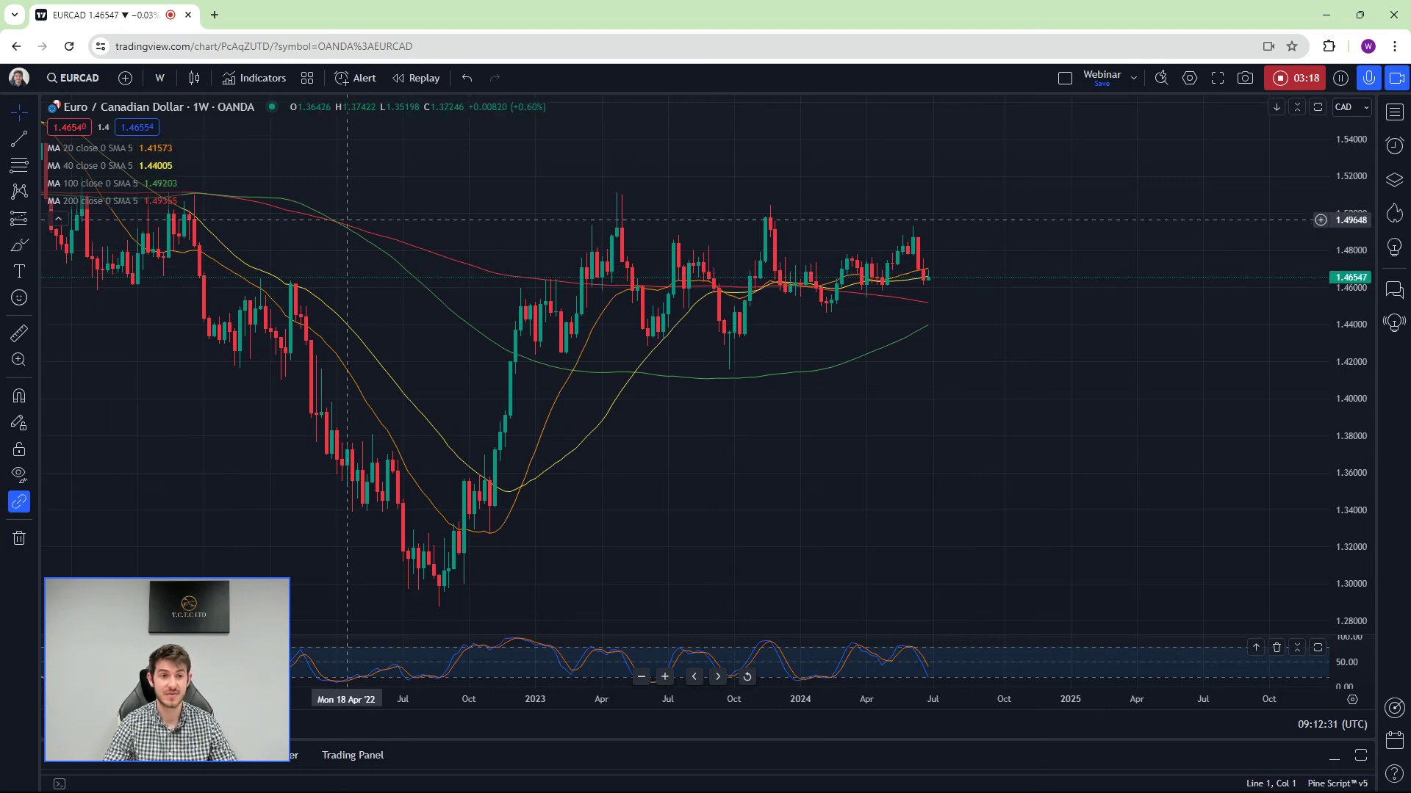
Switch the chart to the 4 hours interval and brush a circle around the latest candles, about 1.462 to 1.467
click(160, 78)
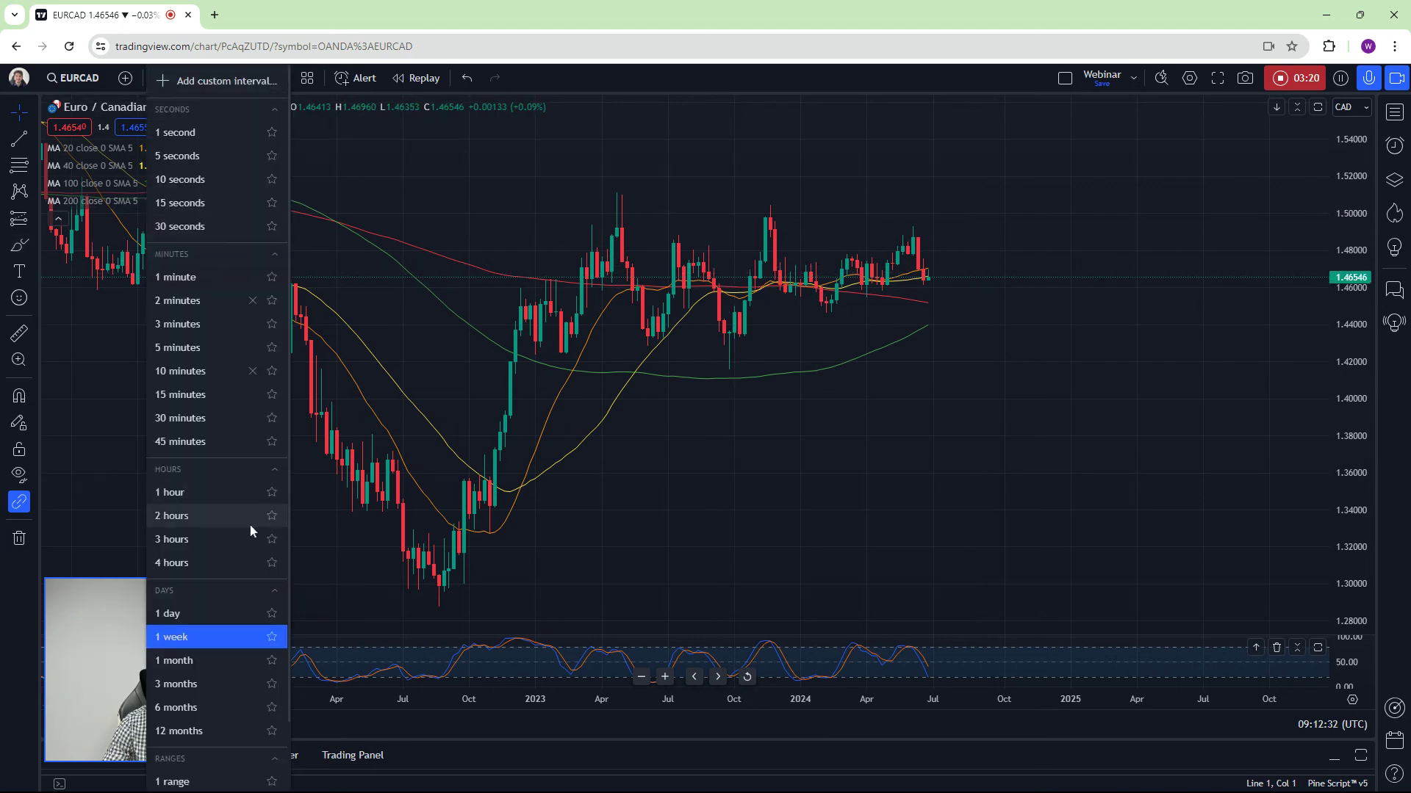
click(213, 571)
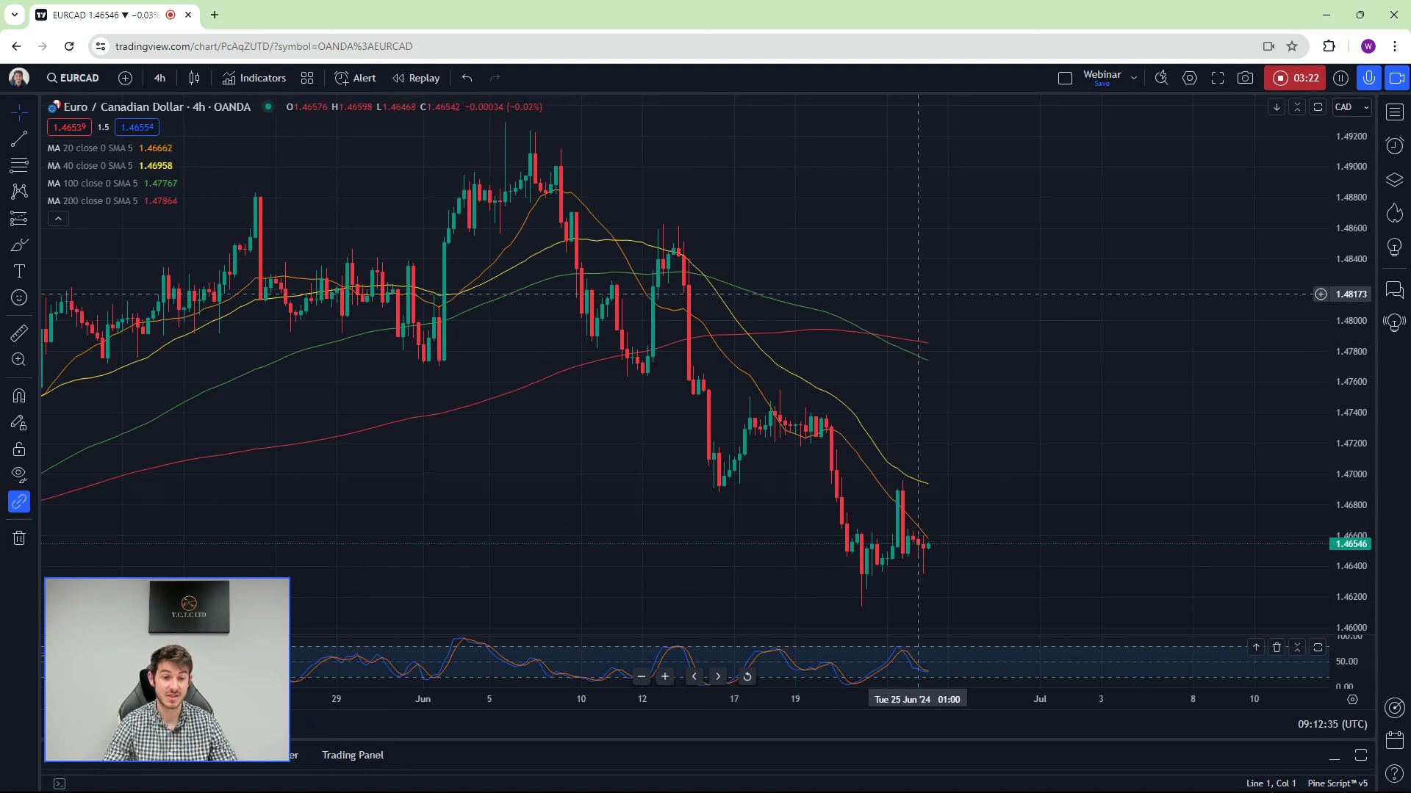
scroll(153, 254, up, 2)
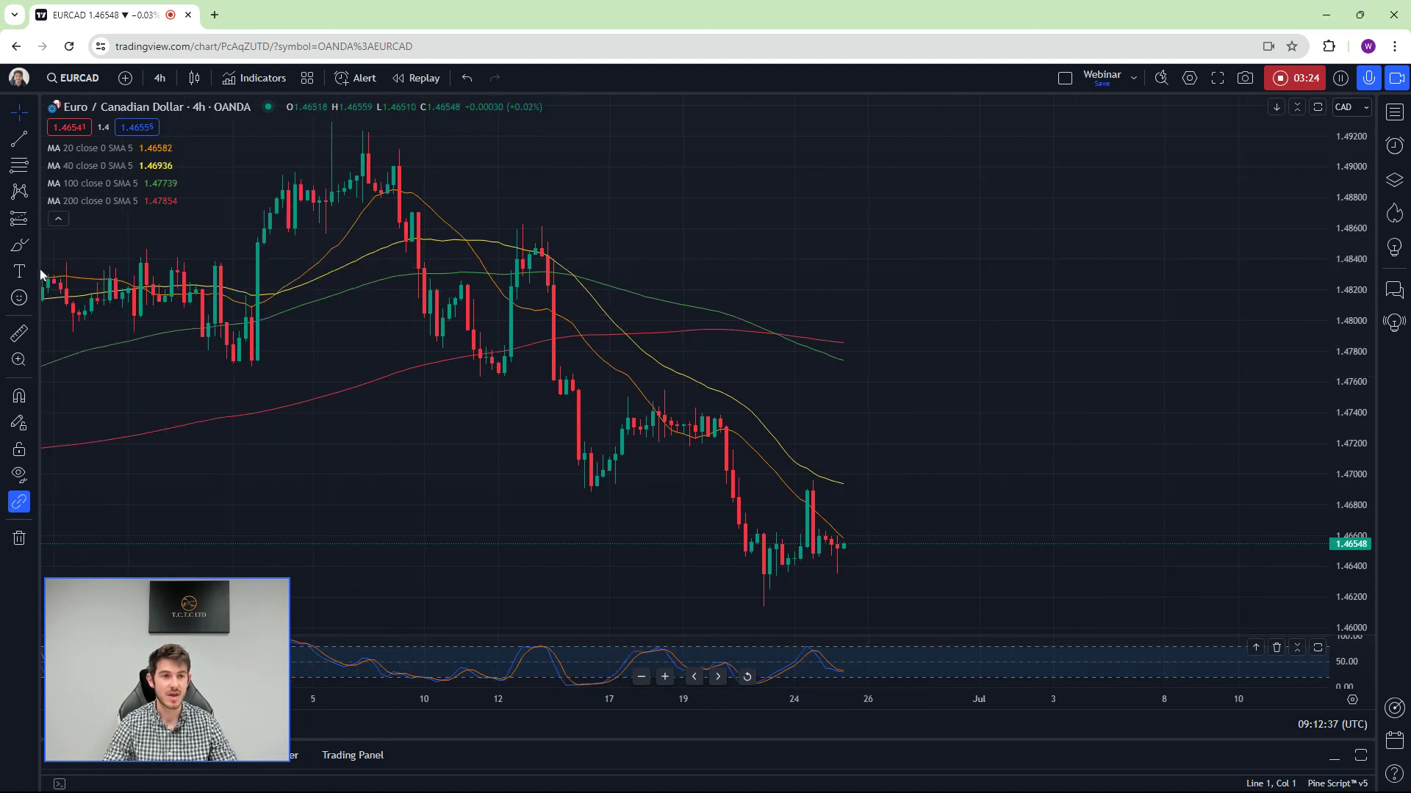
click(20, 246)
mouse_move(858, 523)
mouse_down()
mouse_move(767, 535)
mouse_move(819, 598)
mouse_move(865, 569)
mouse_move(844, 522)
mouse_up()
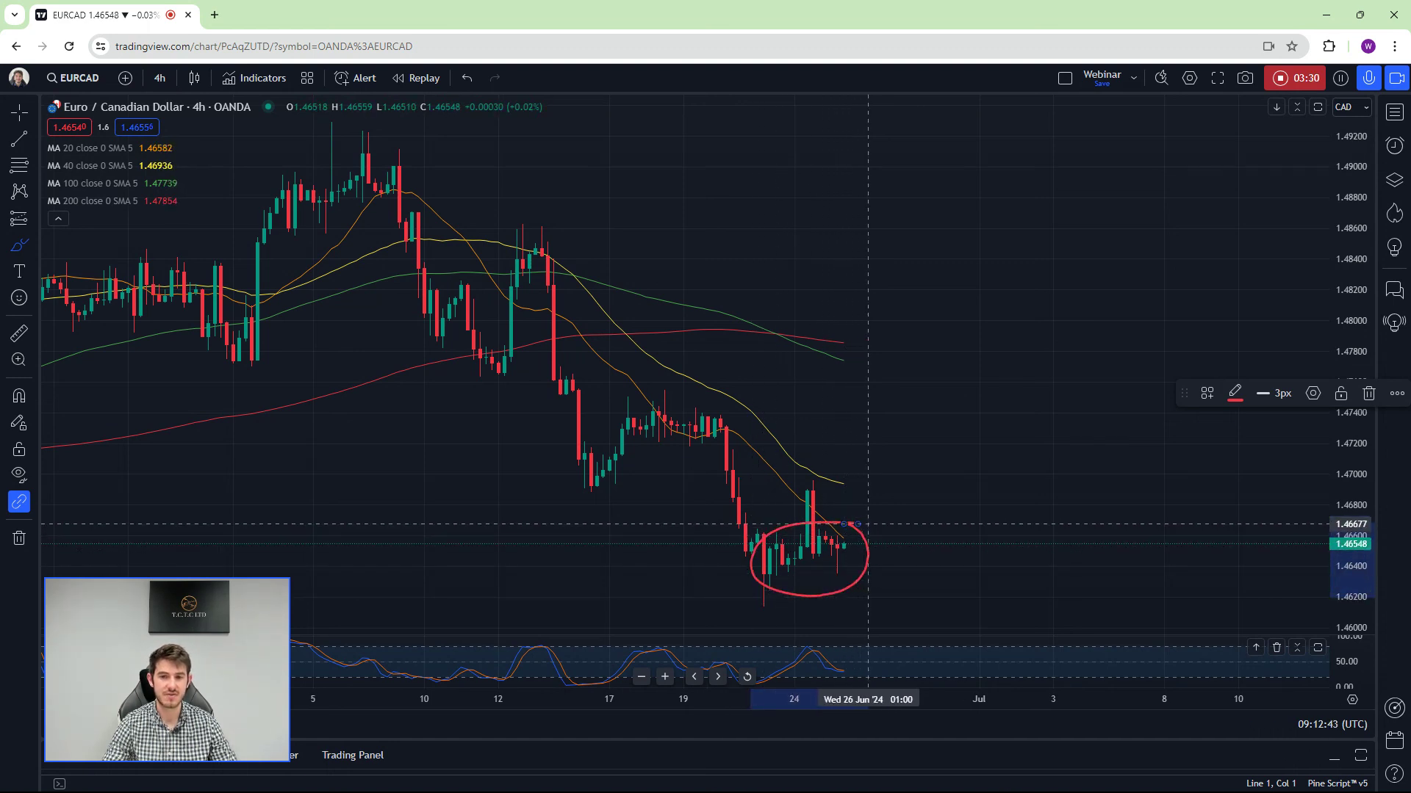
scroll(515, 441, down, 1)
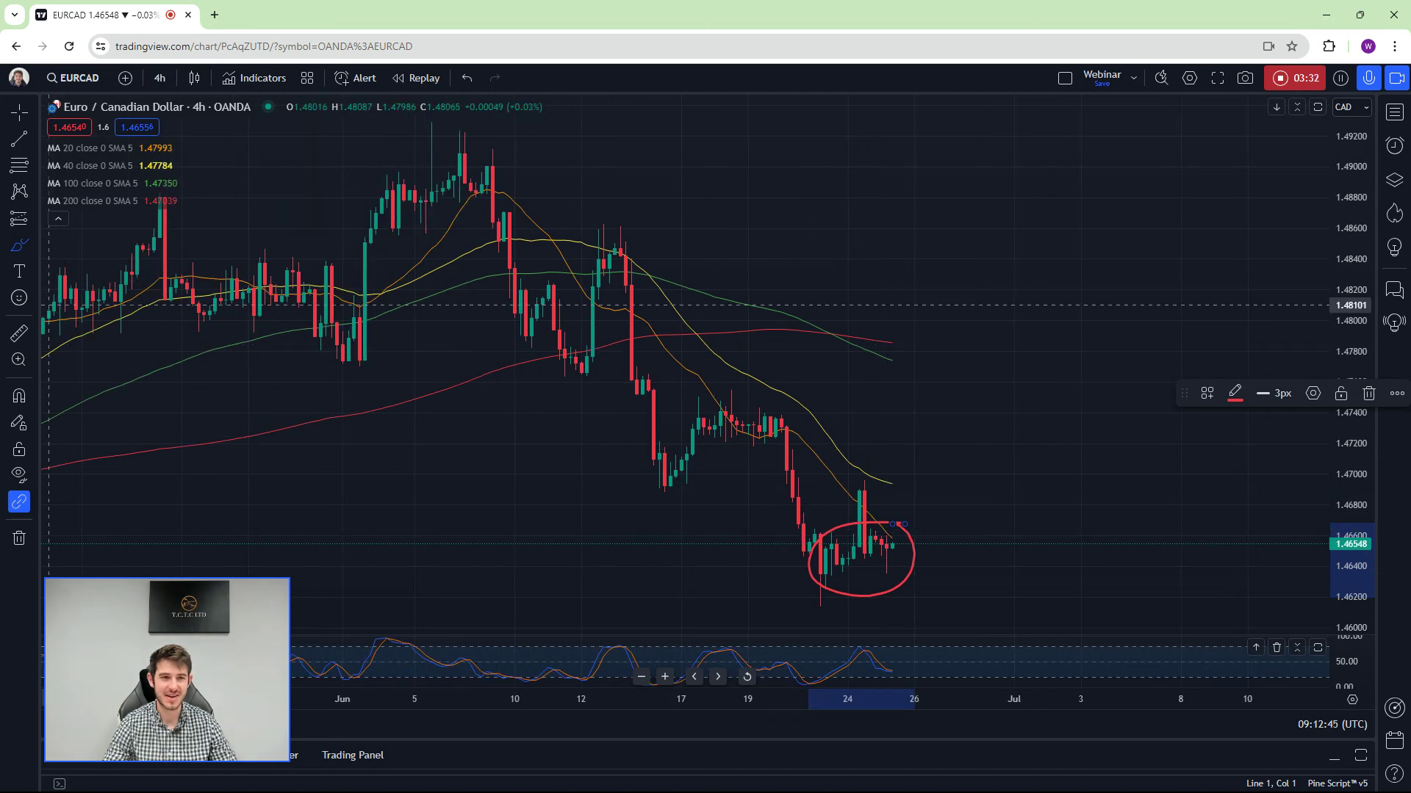
Place arrow markers pointing at the 24 June high near 1.469, the 17 June low near 1.469 and the latest candle near 1.465
click(33, 250)
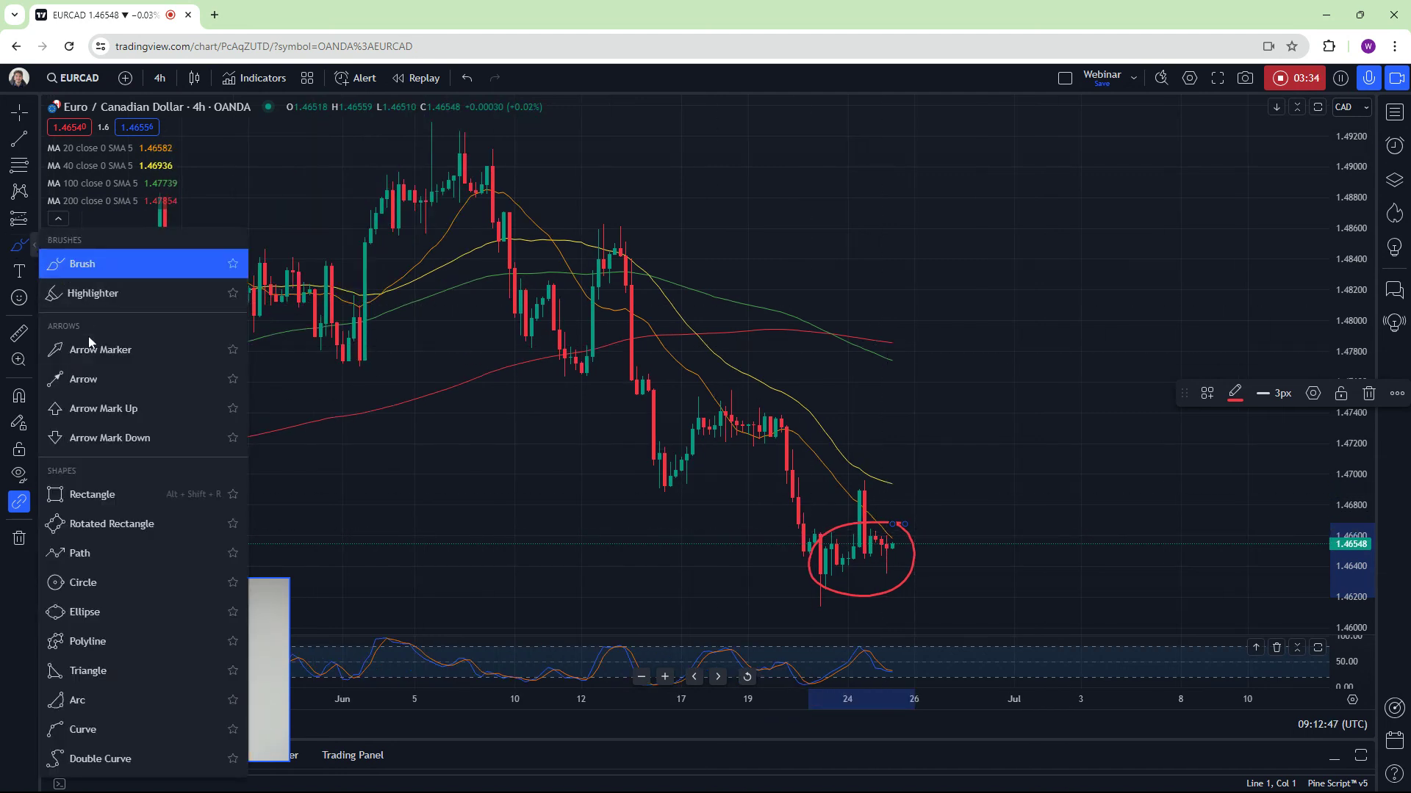
click(91, 346)
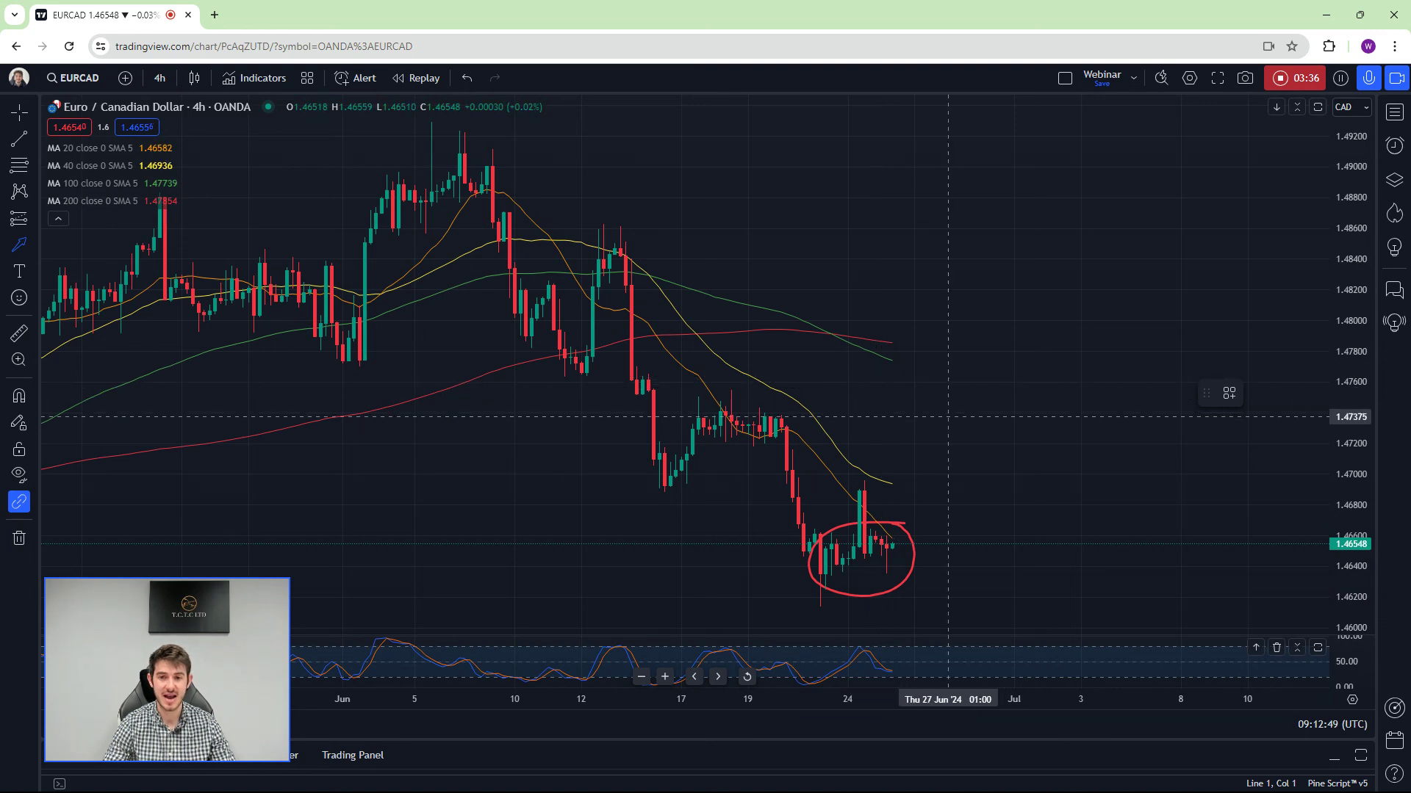
drag(903, 448, 864, 484)
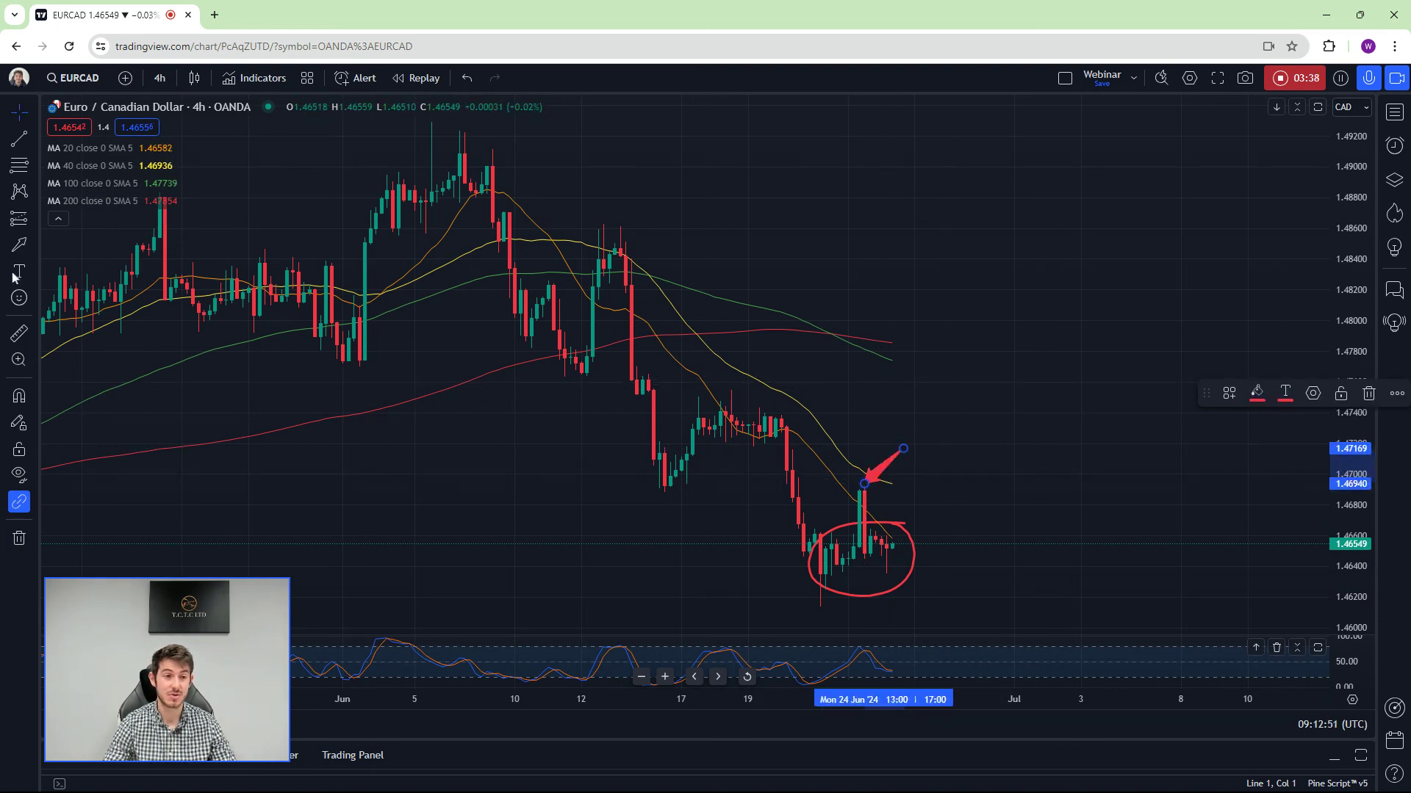
click(929, 529)
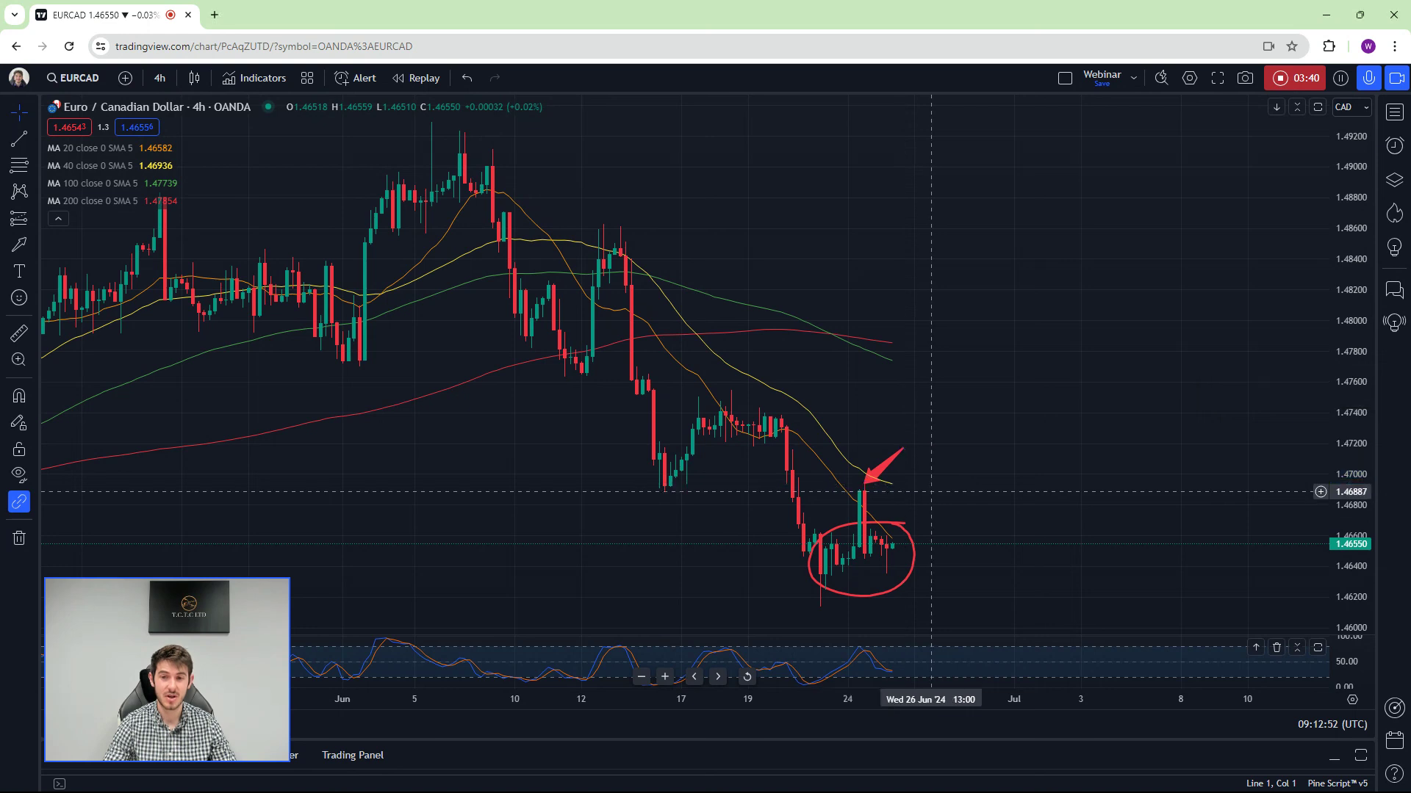
click(19, 249)
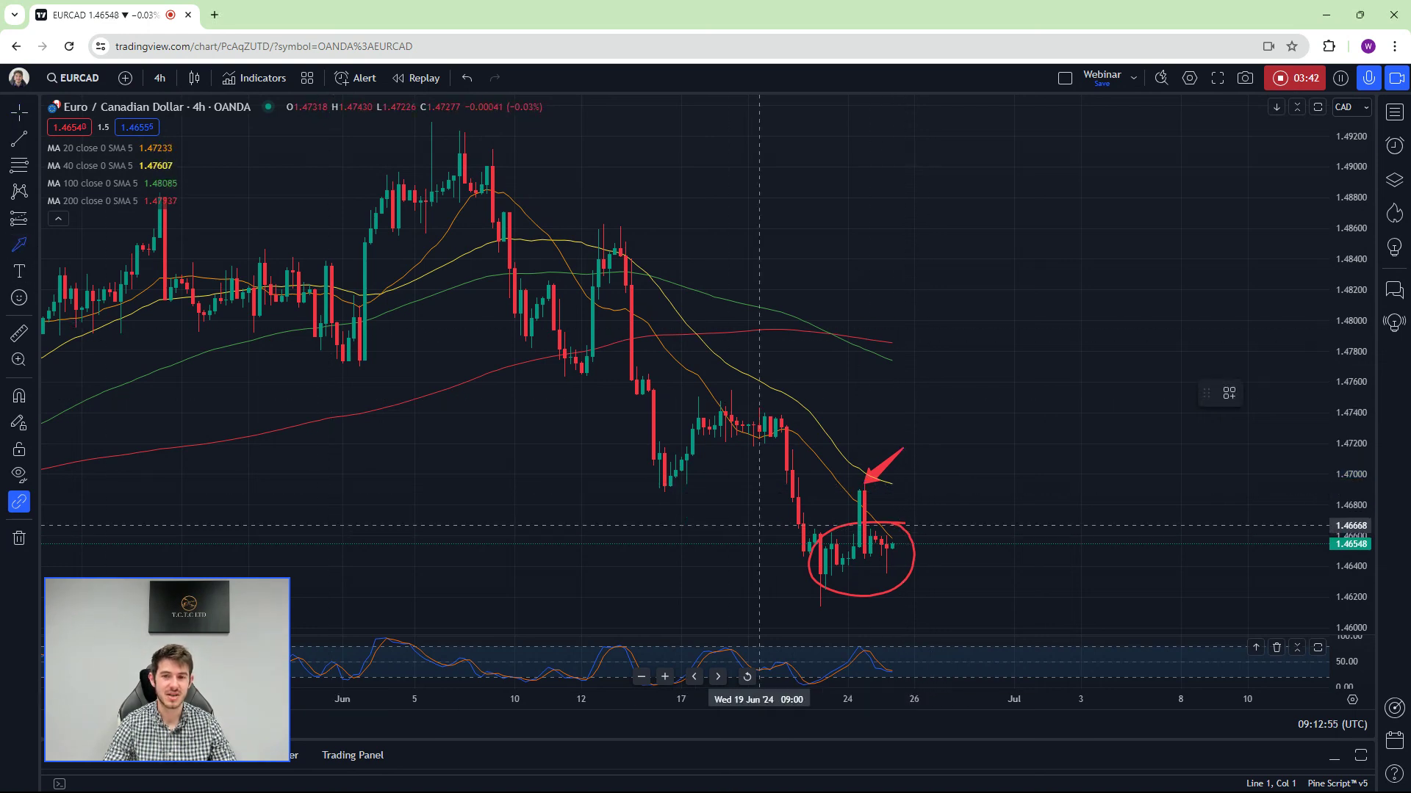
drag(693, 542, 686, 488)
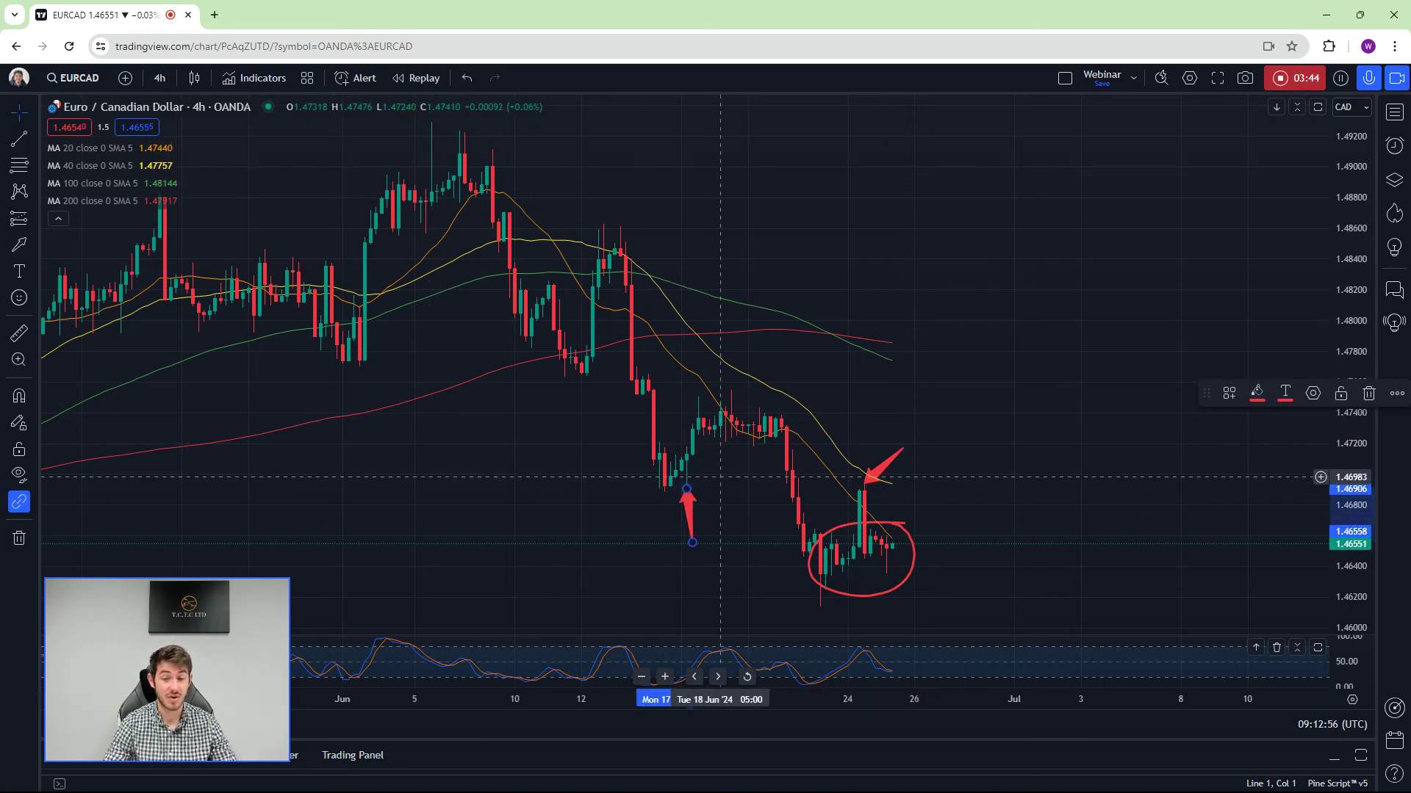
click(19, 244)
drag(975, 496, 900, 544)
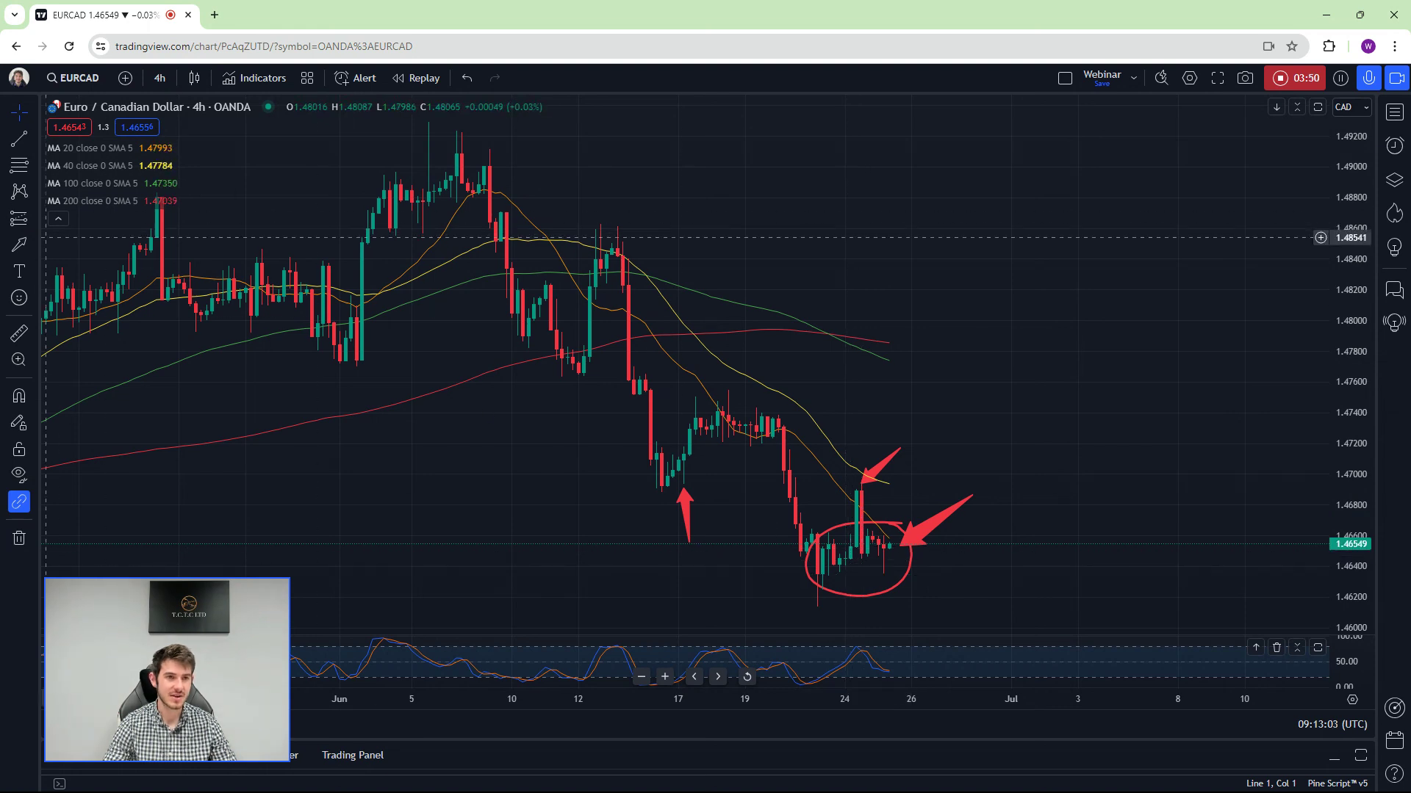
Draw a flat ellipse over the latest candles, about 1.464 to 1.466, spanning mid-June to early July 2024
click(35, 244)
click(73, 610)
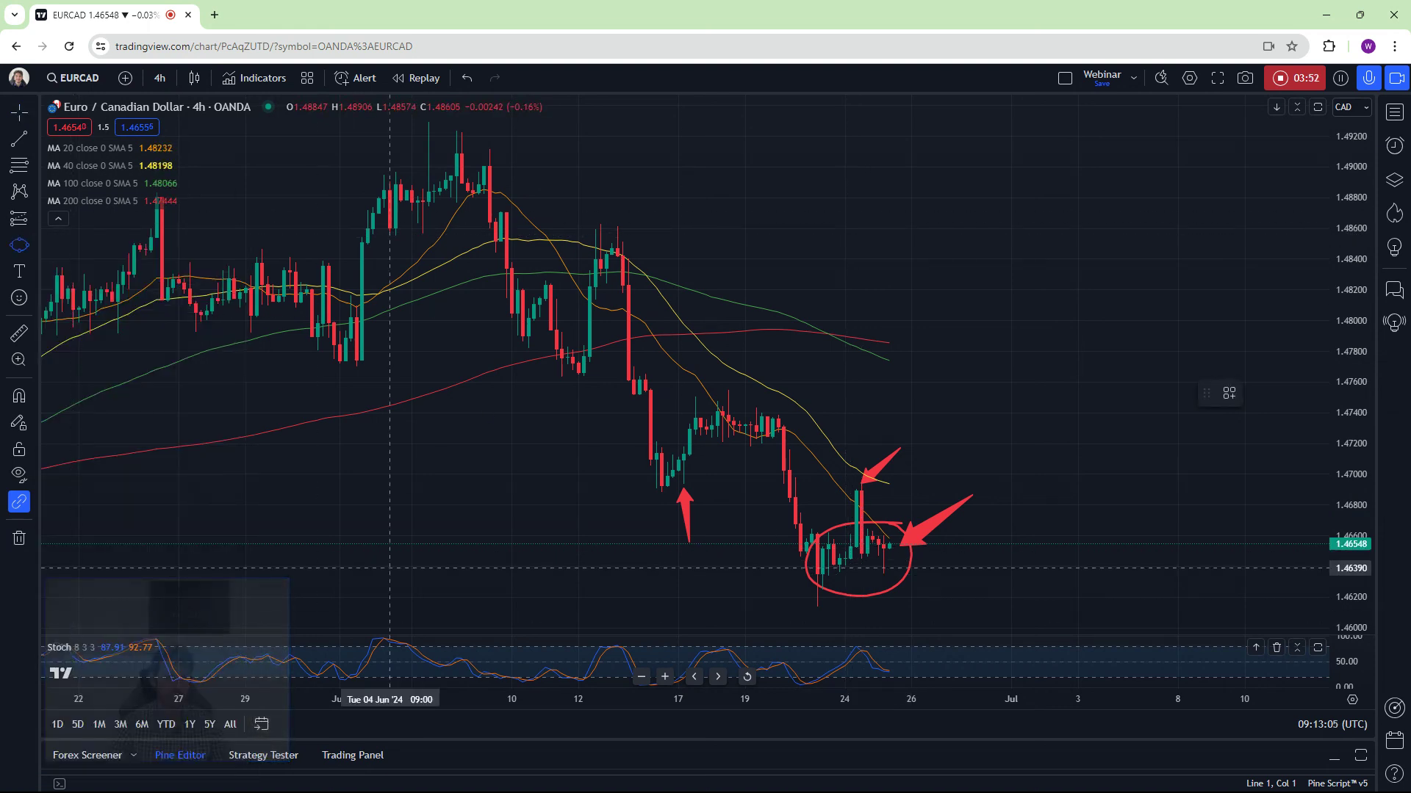
drag(868, 540, 668, 554)
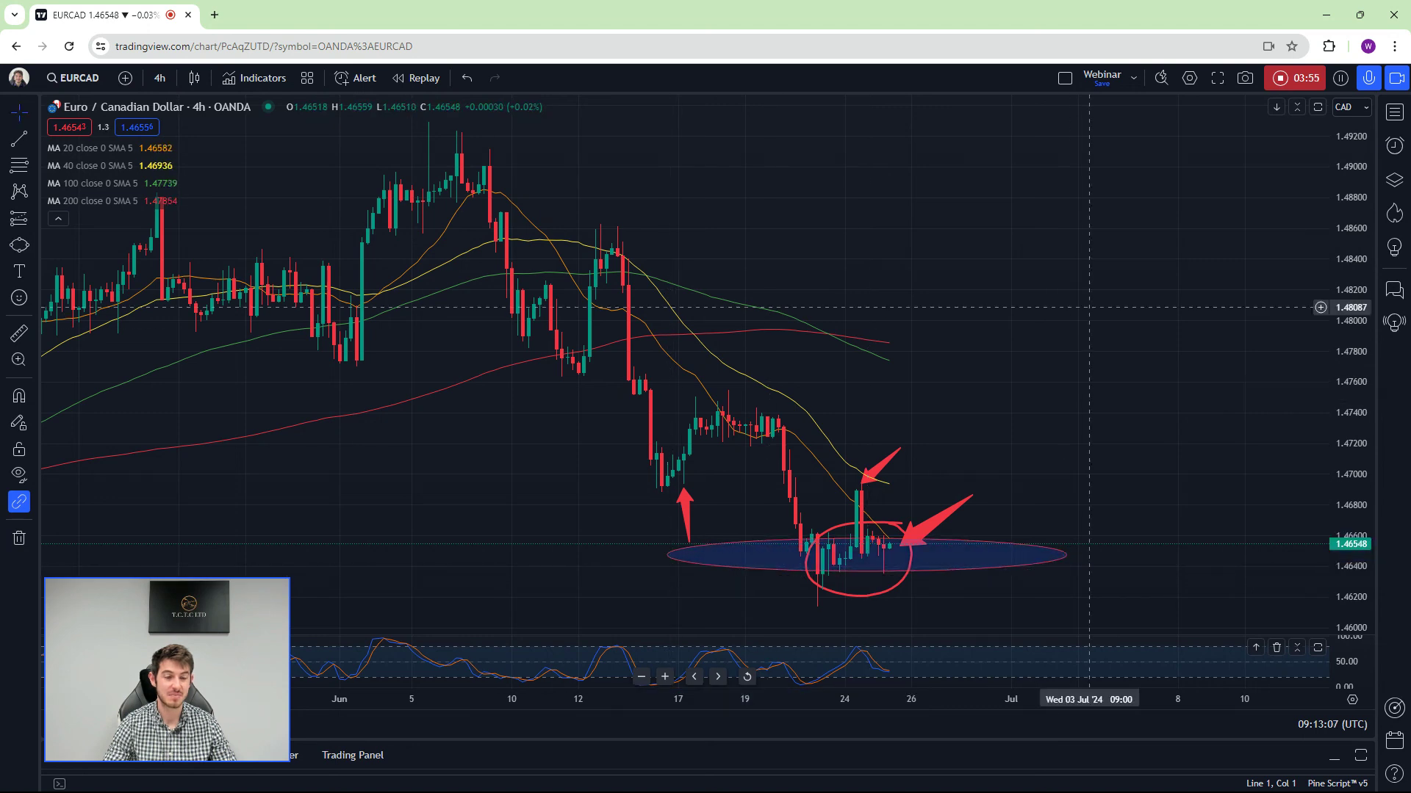
Switch the chart to the 1 week interval and remove all the drawings
click(160, 78)
click(176, 638)
right_click(988, 169)
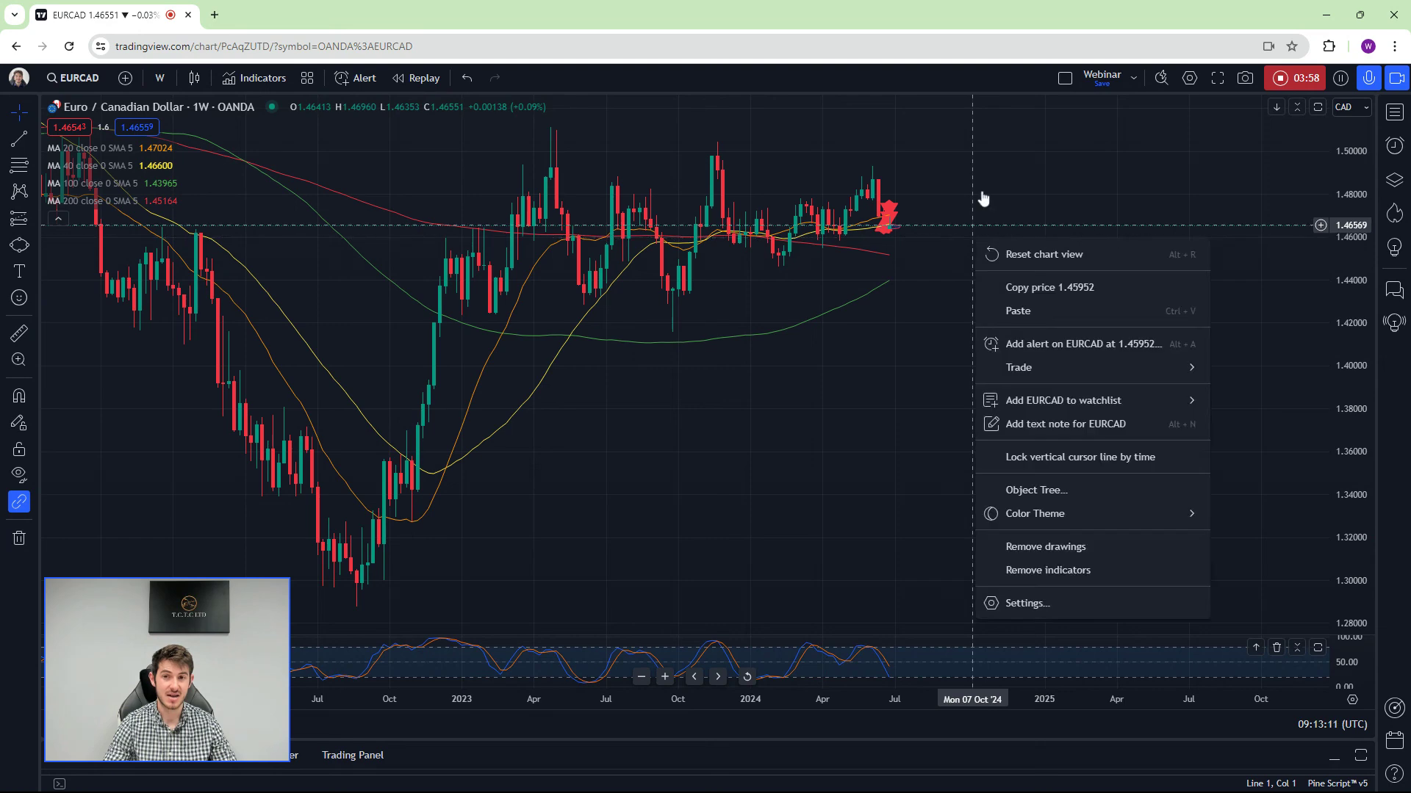
click(1084, 479)
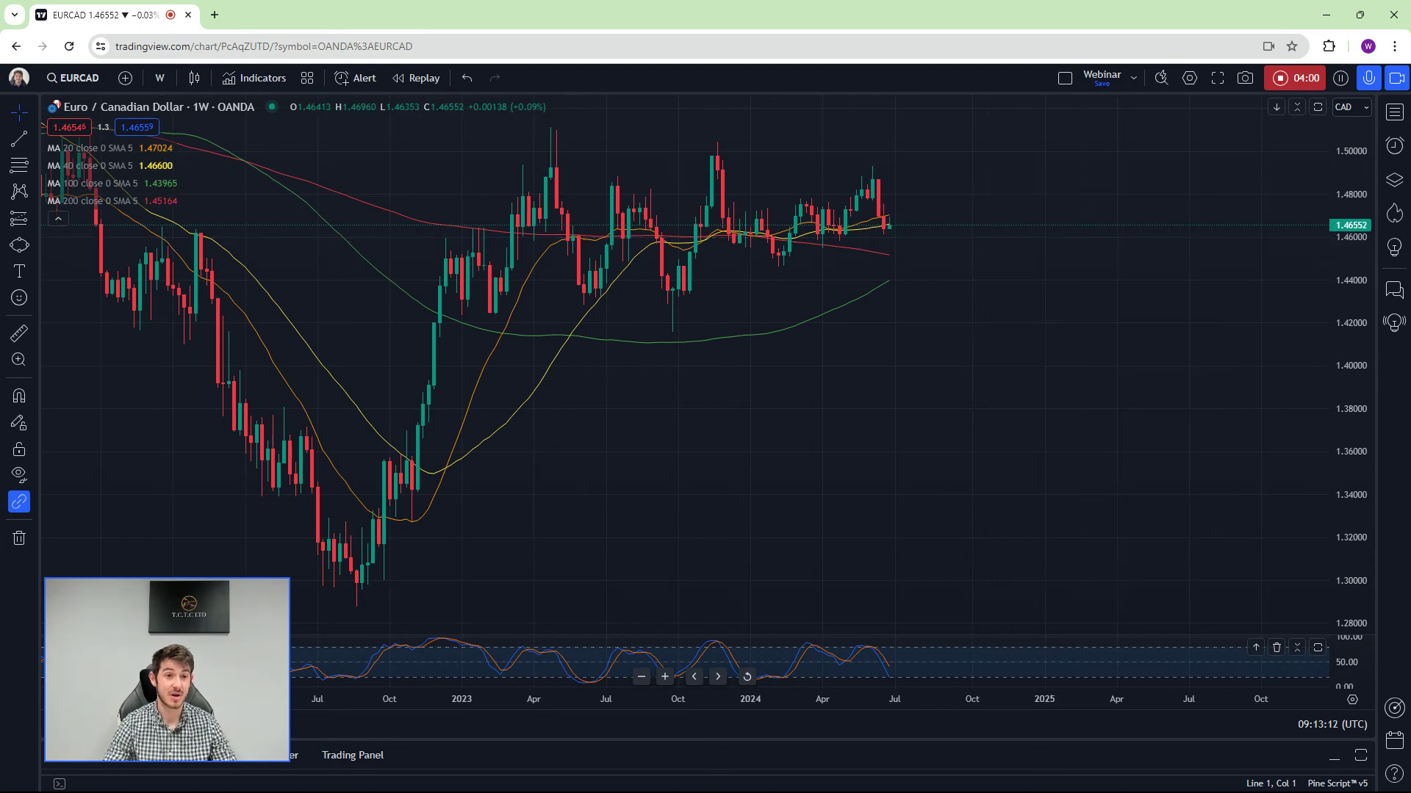
On the 1 day chart, draw a rising support line from about 1.446 in late January 2024 to about 1.468 on 23 July
click(159, 77)
click(180, 616)
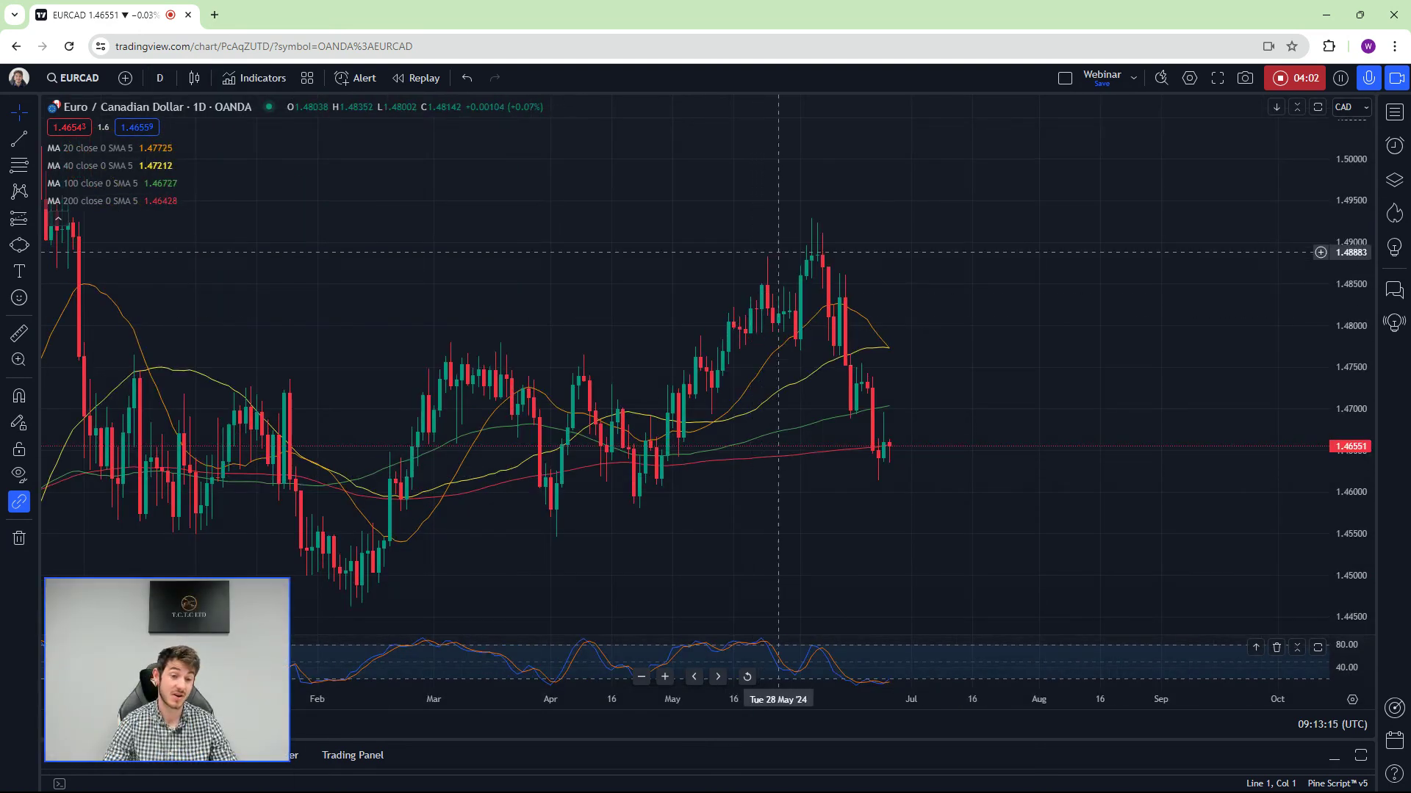
click(19, 138)
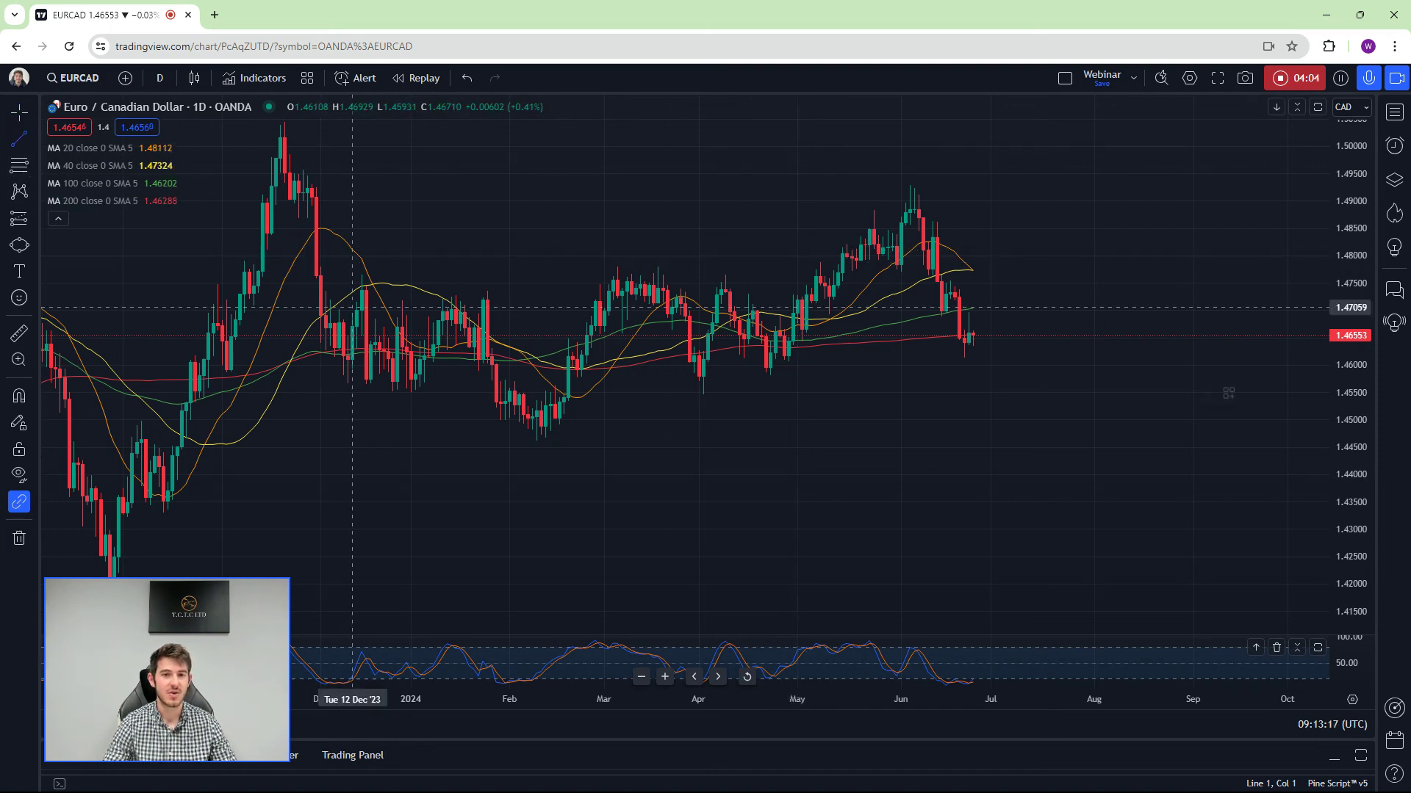
click(464, 445)
click(1063, 322)
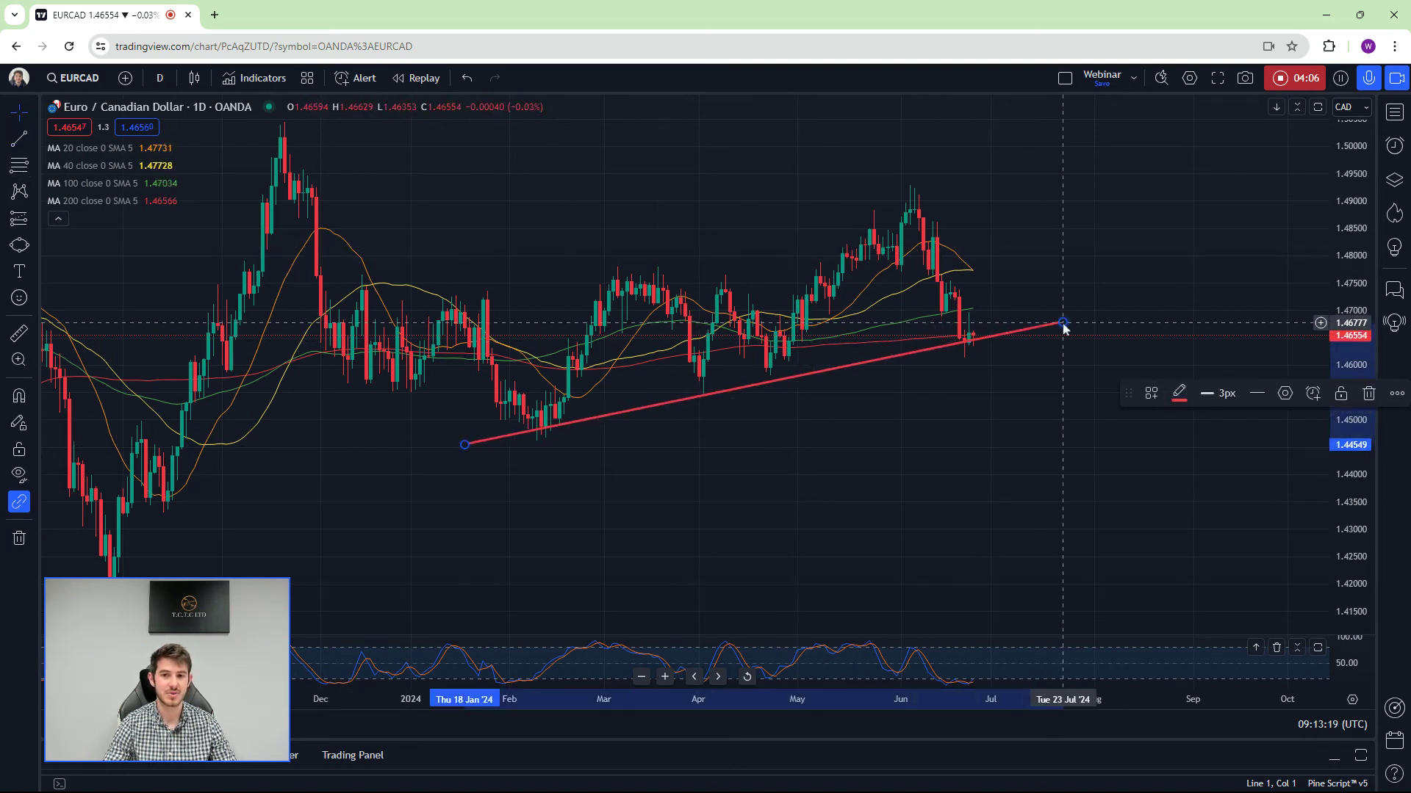
drag(465, 445, 474, 441)
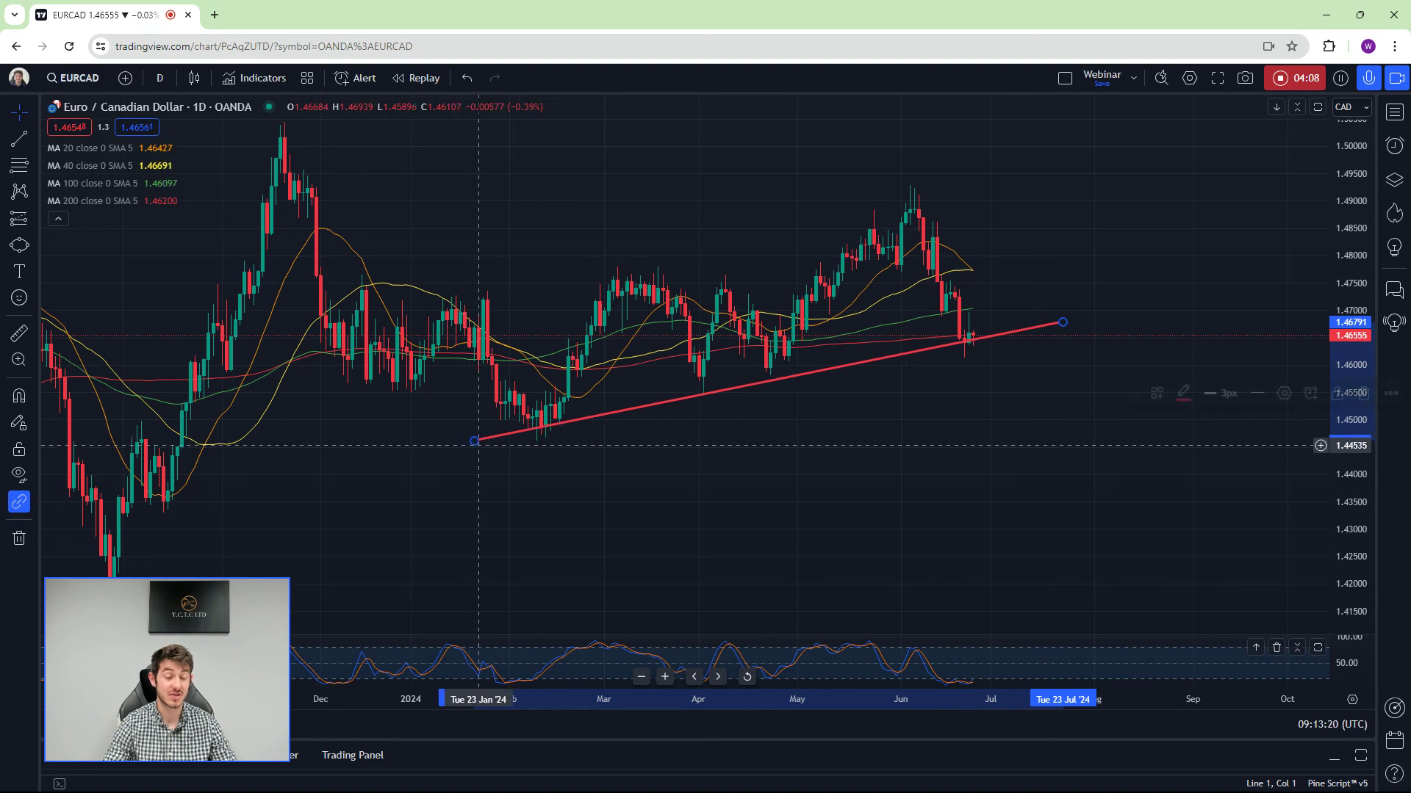
click(145, 324)
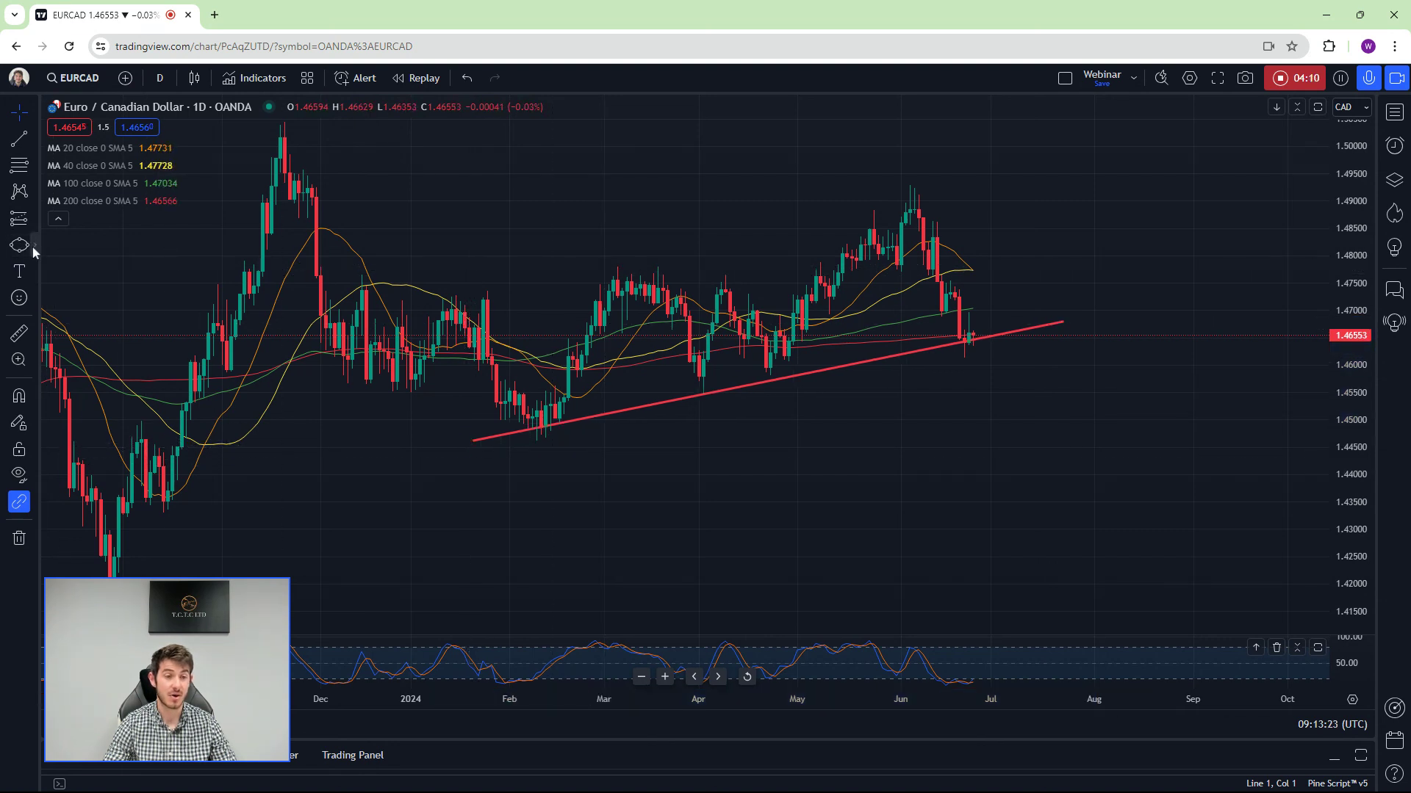
Trace the daily swings above the support line with a path from about 1.448 on 15 February to about 1.464 on 21 June
click(33, 246)
click(110, 555)
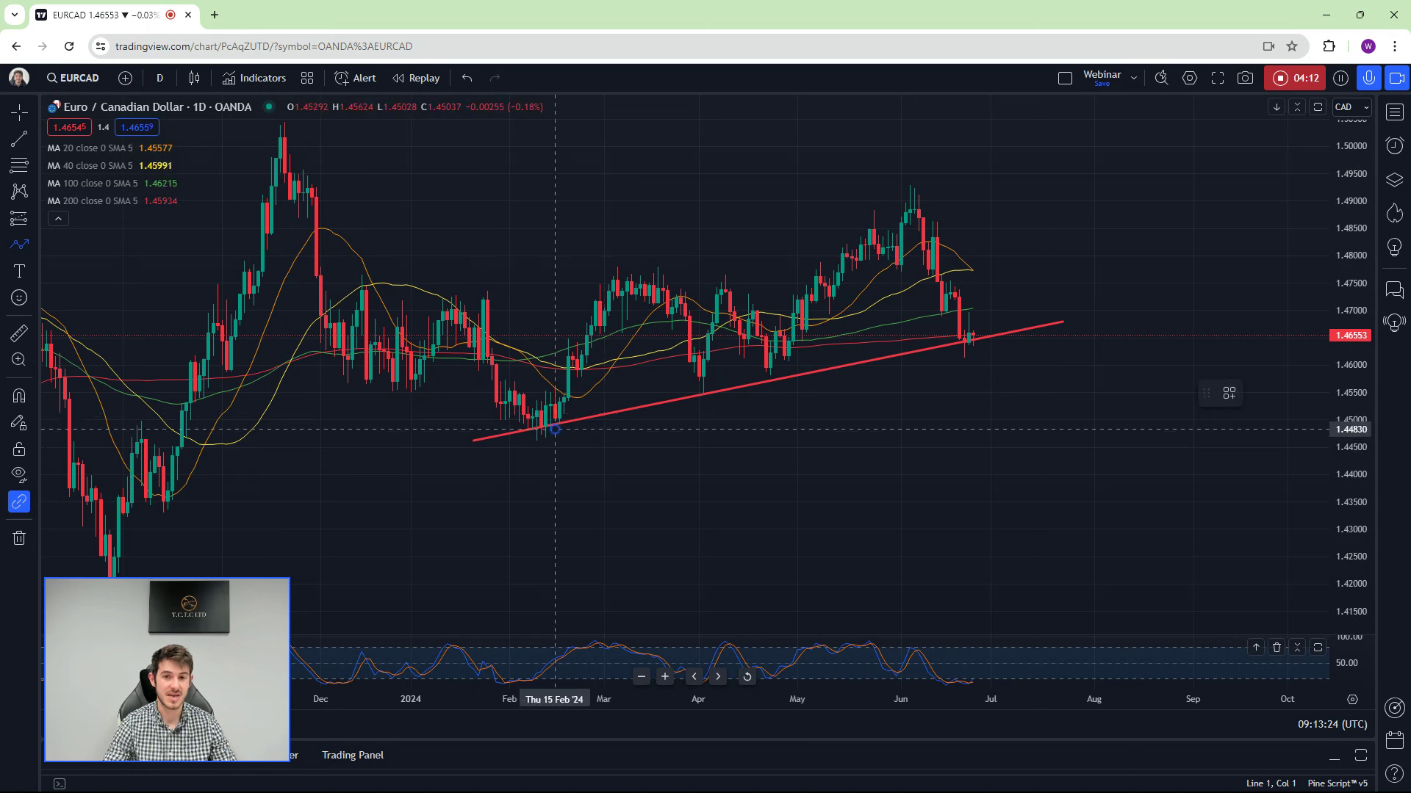
click(621, 268)
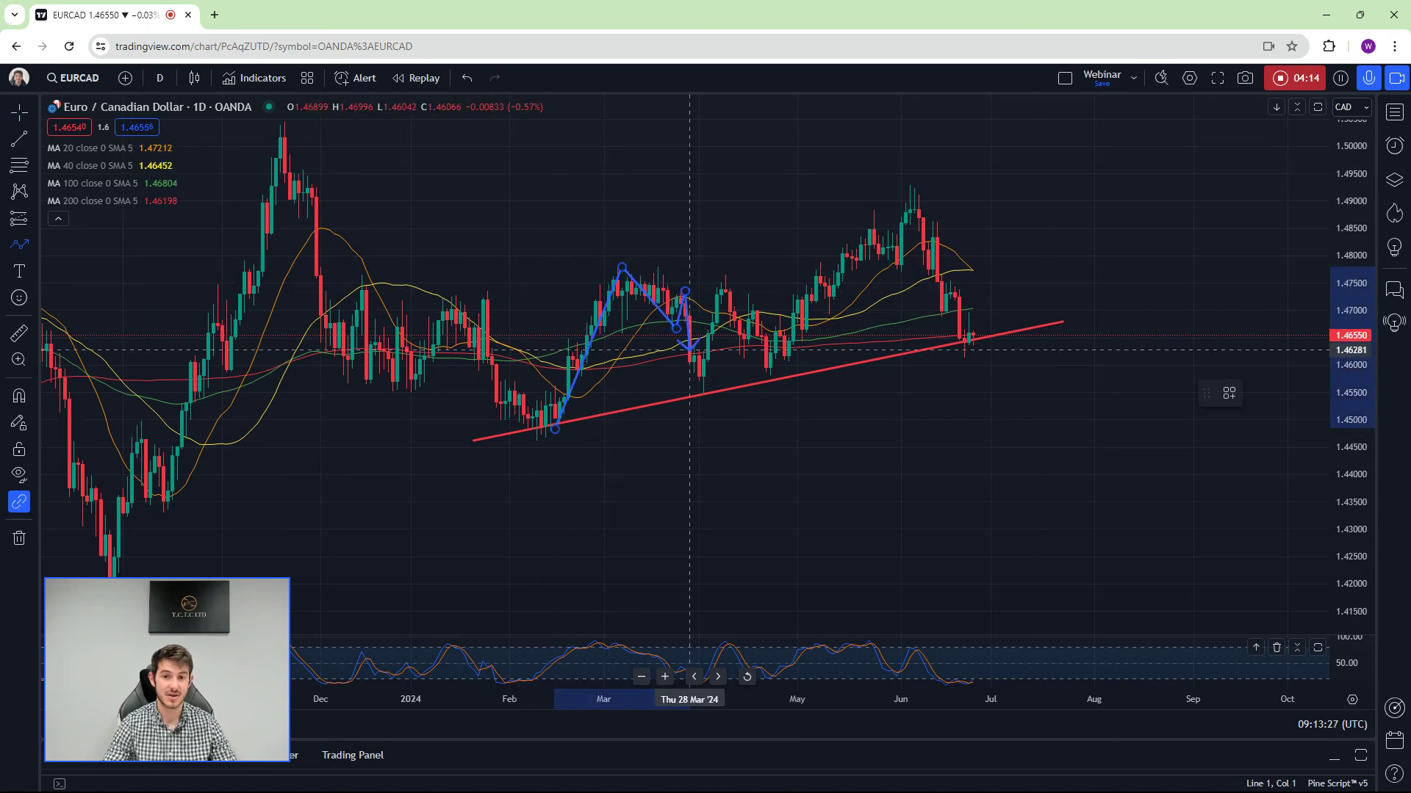
click(721, 286)
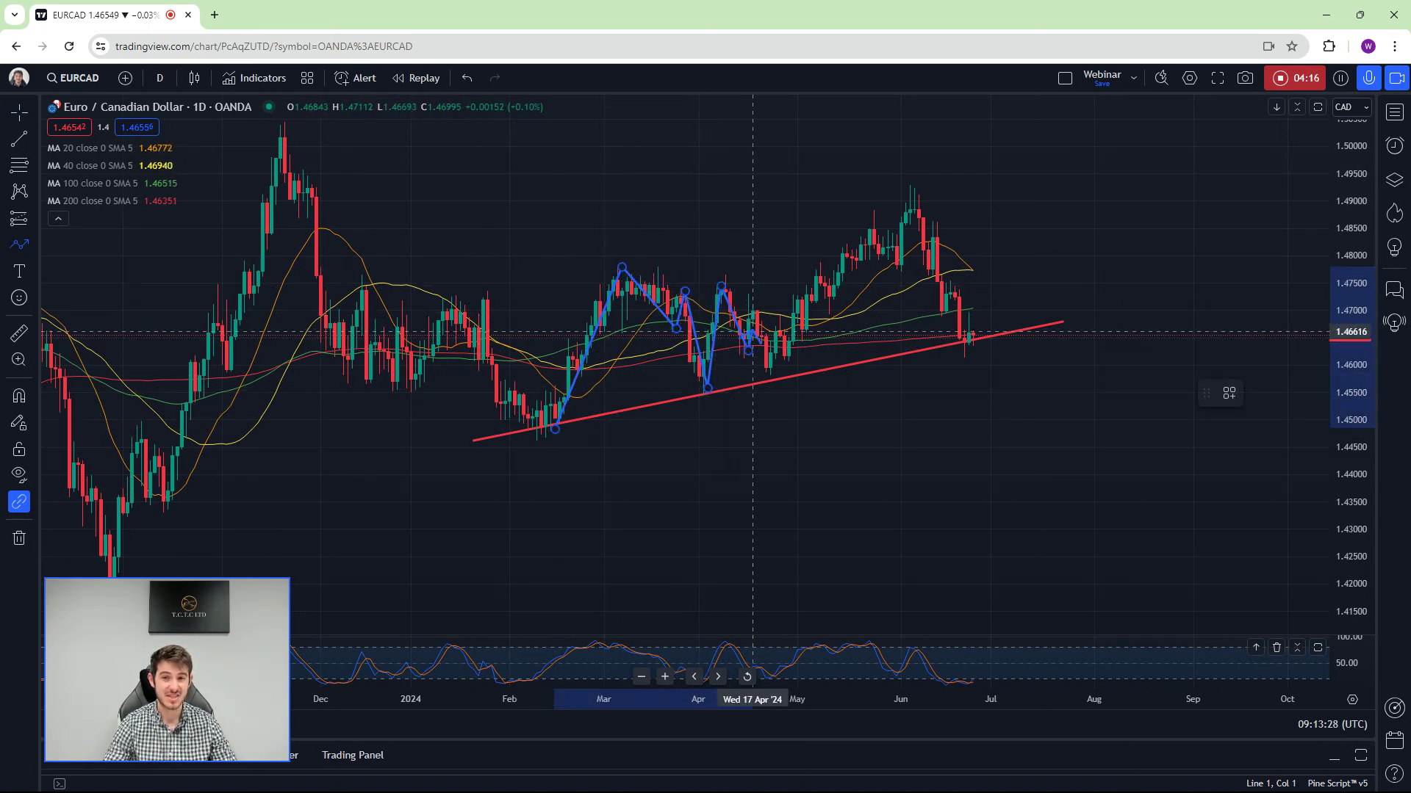
click(770, 372)
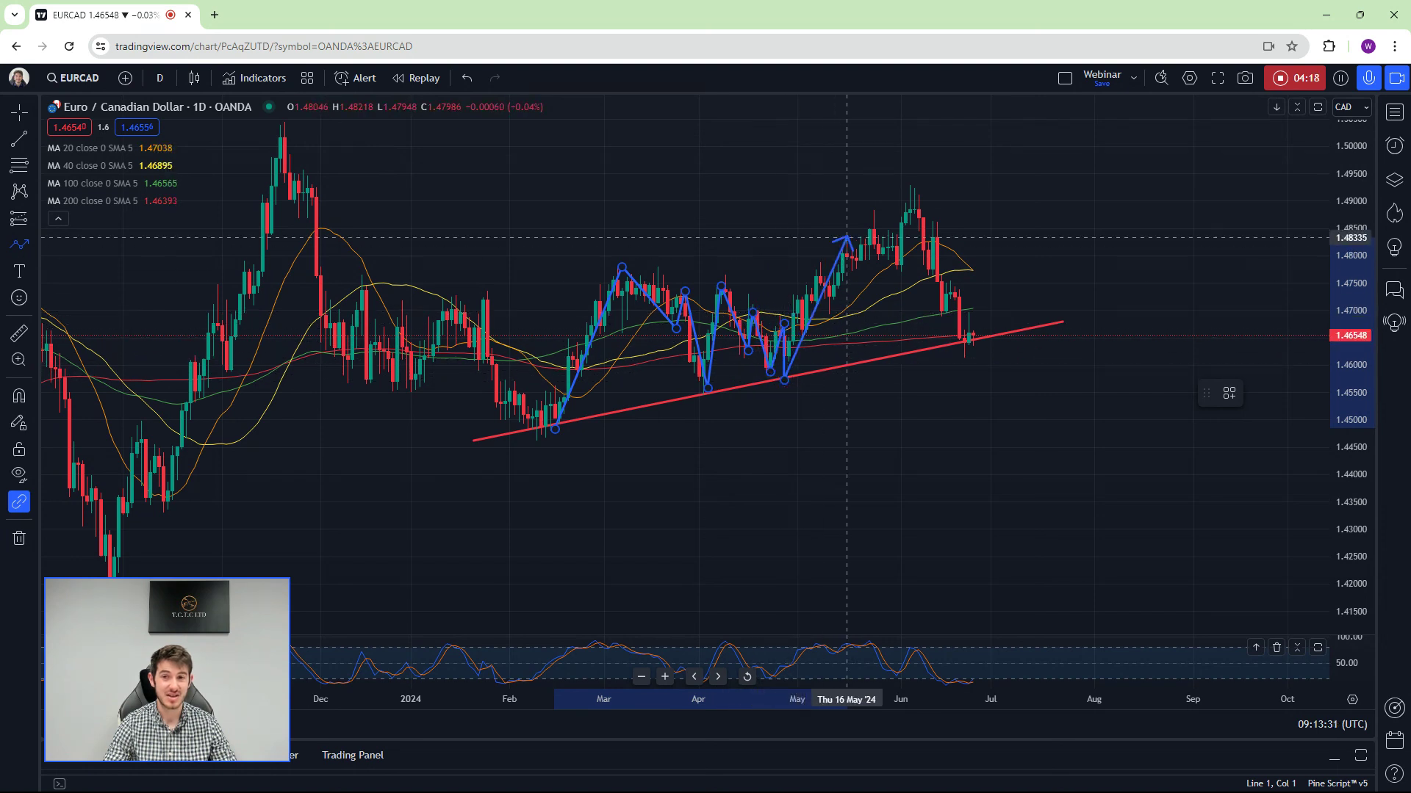
click(922, 180)
double_click(963, 340)
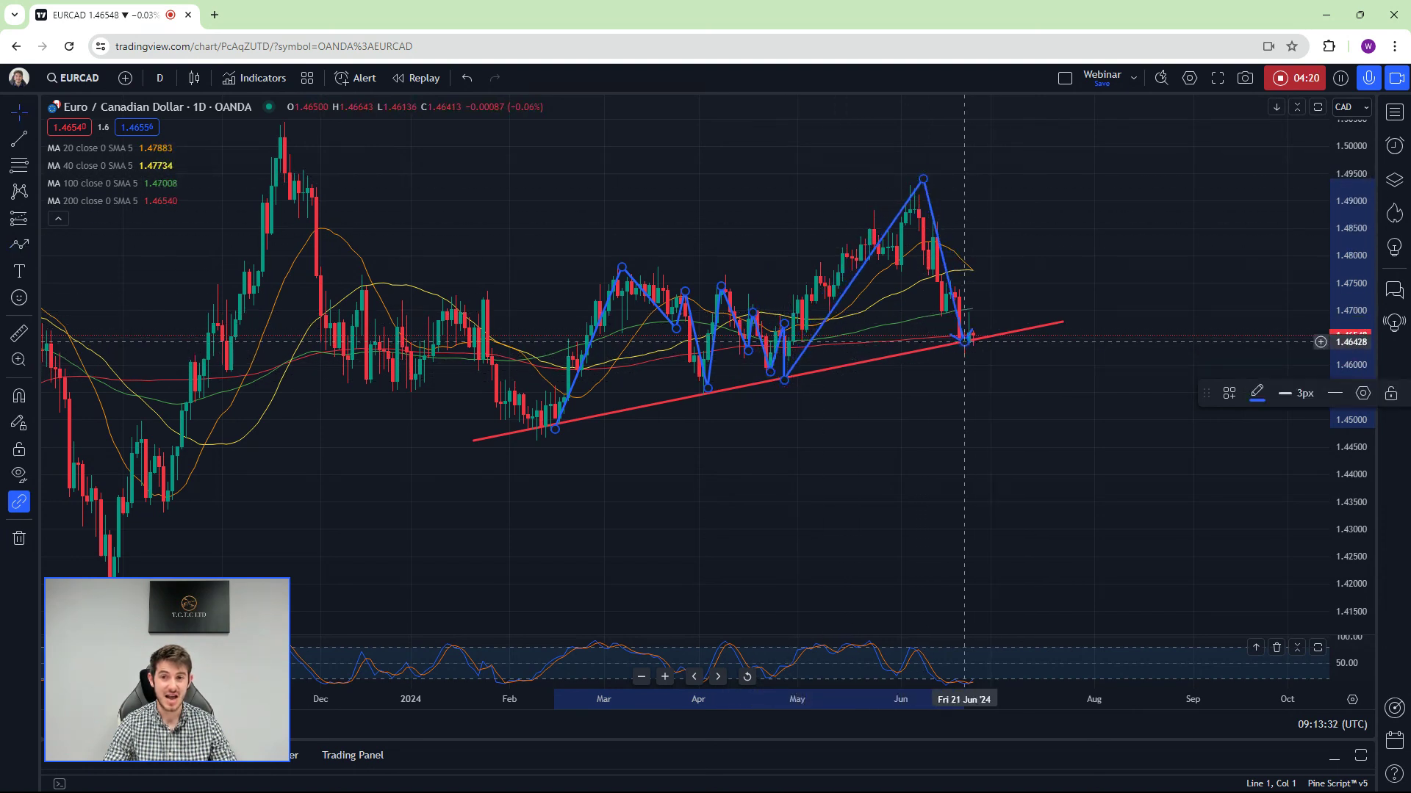
Draw a path arrow from about 1.464 on the support line on 20 June down to about 1.434 in July 2024
click(1022, 394)
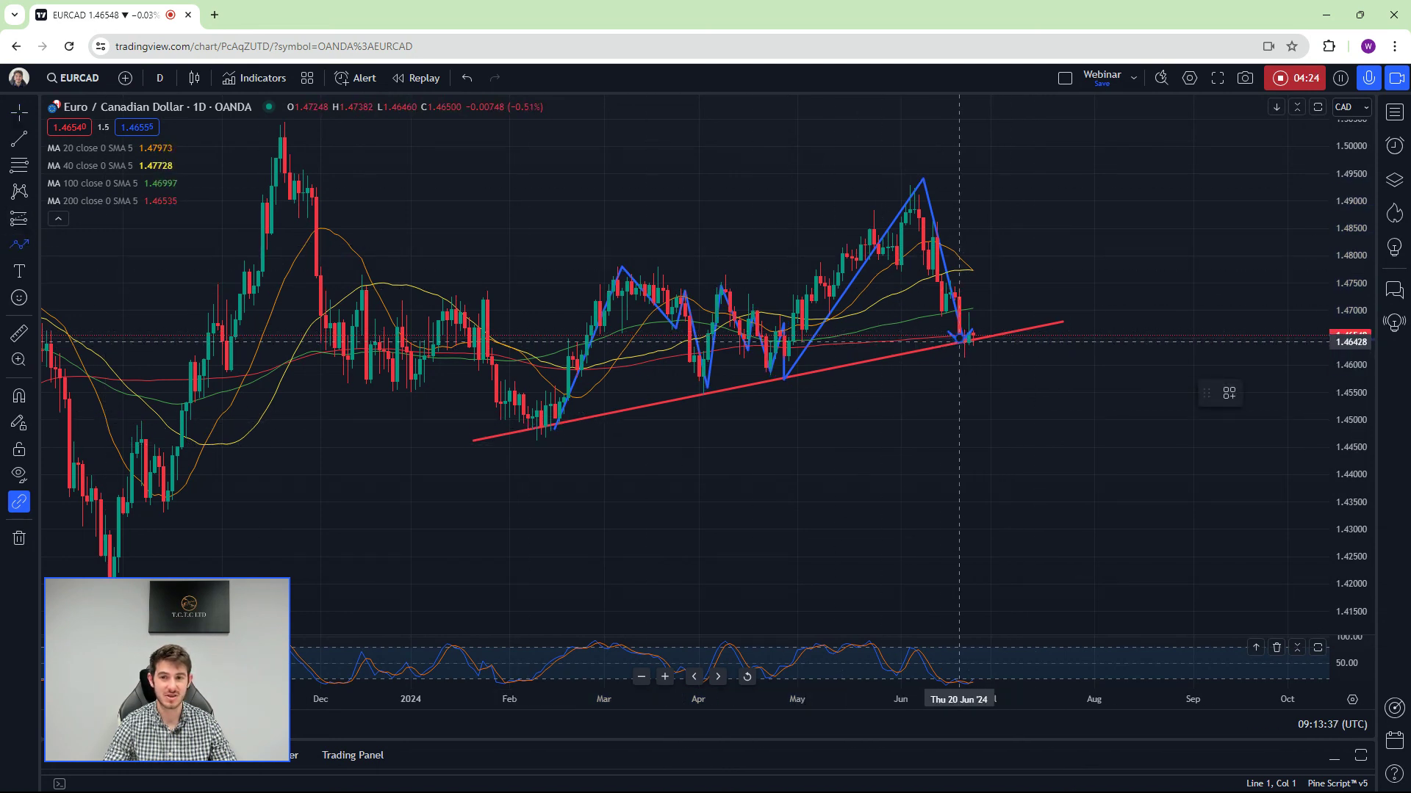
click(959, 338)
double_click(1021, 507)
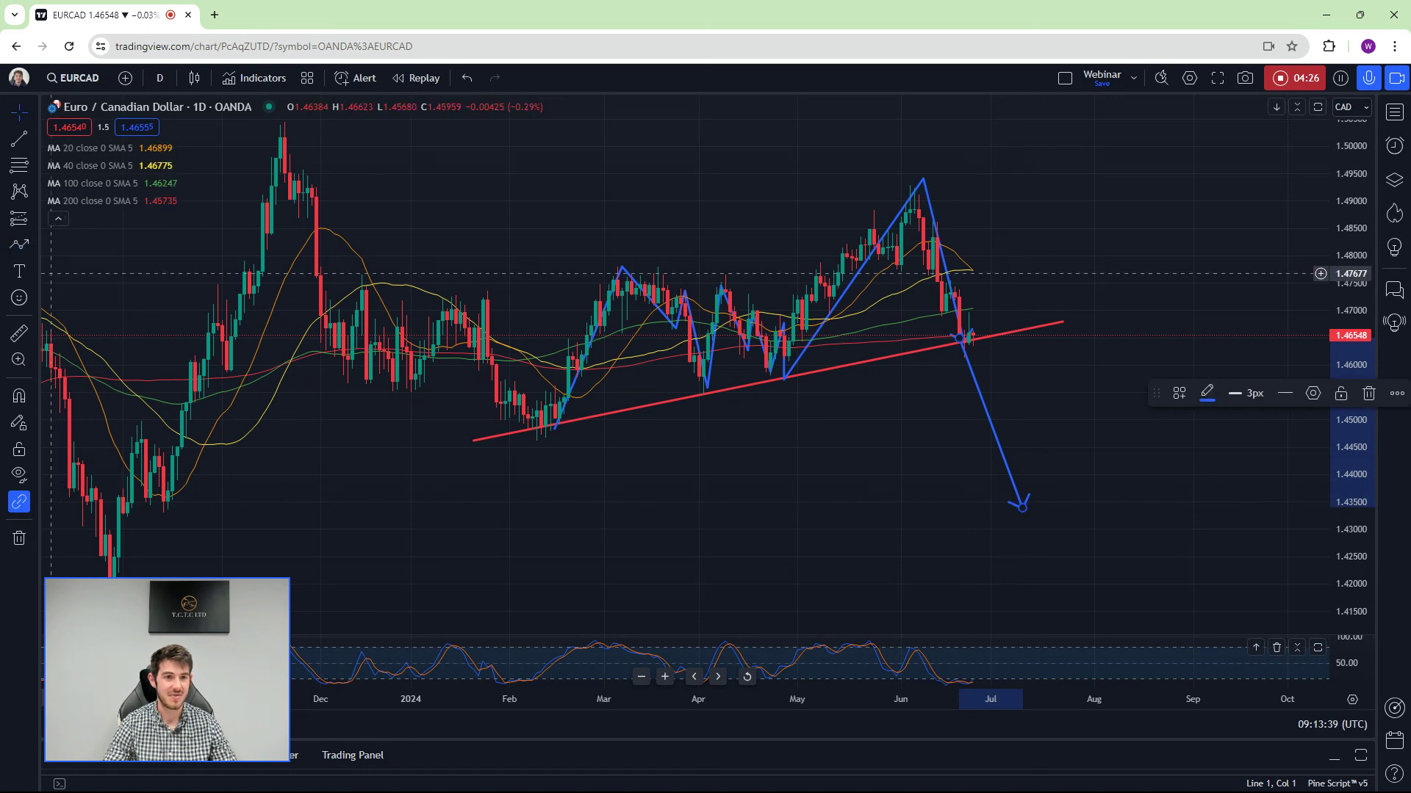
Draw a path arrow from the June peak at about 1.491 up to about 1.506 on 26 June 2024
click(883, 189)
click(915, 195)
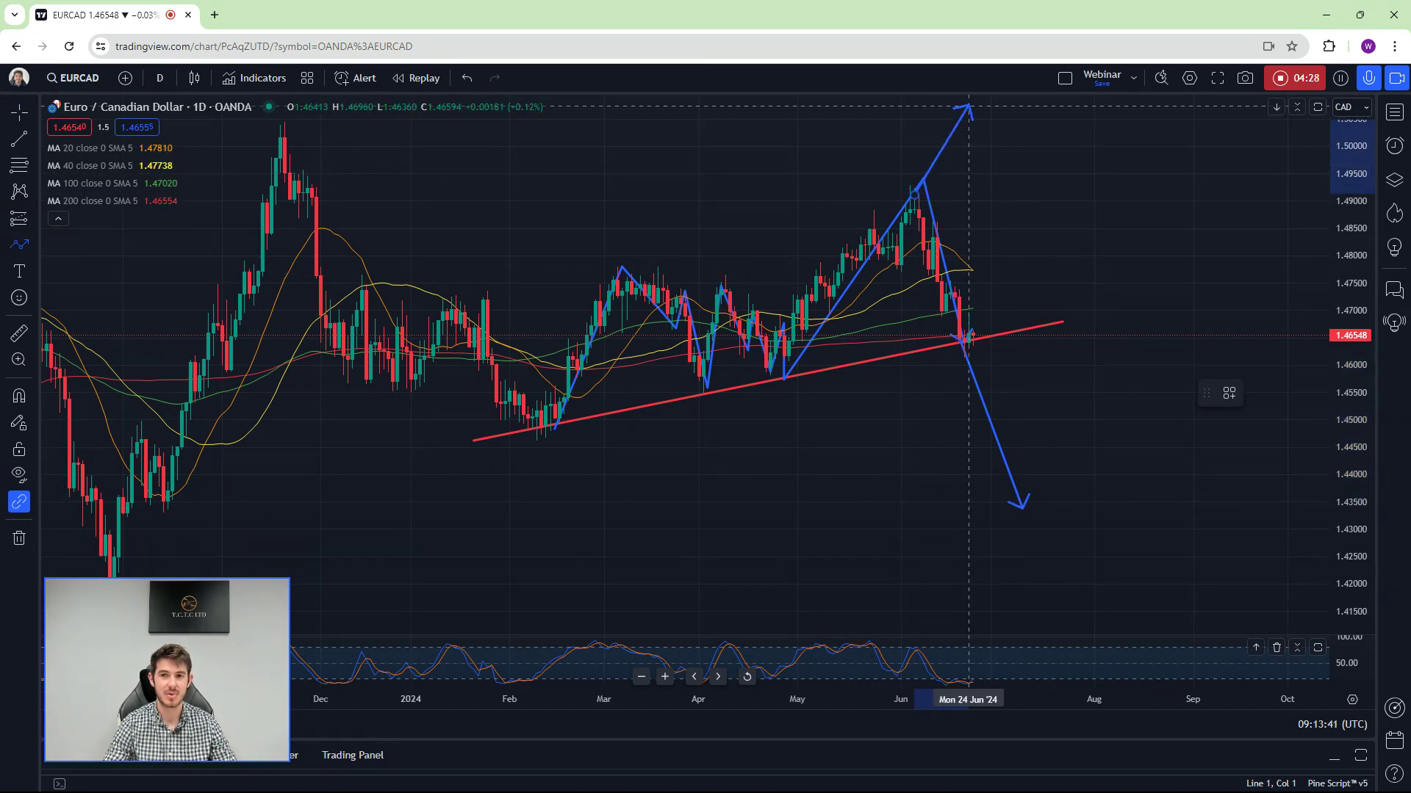
double_click(978, 114)
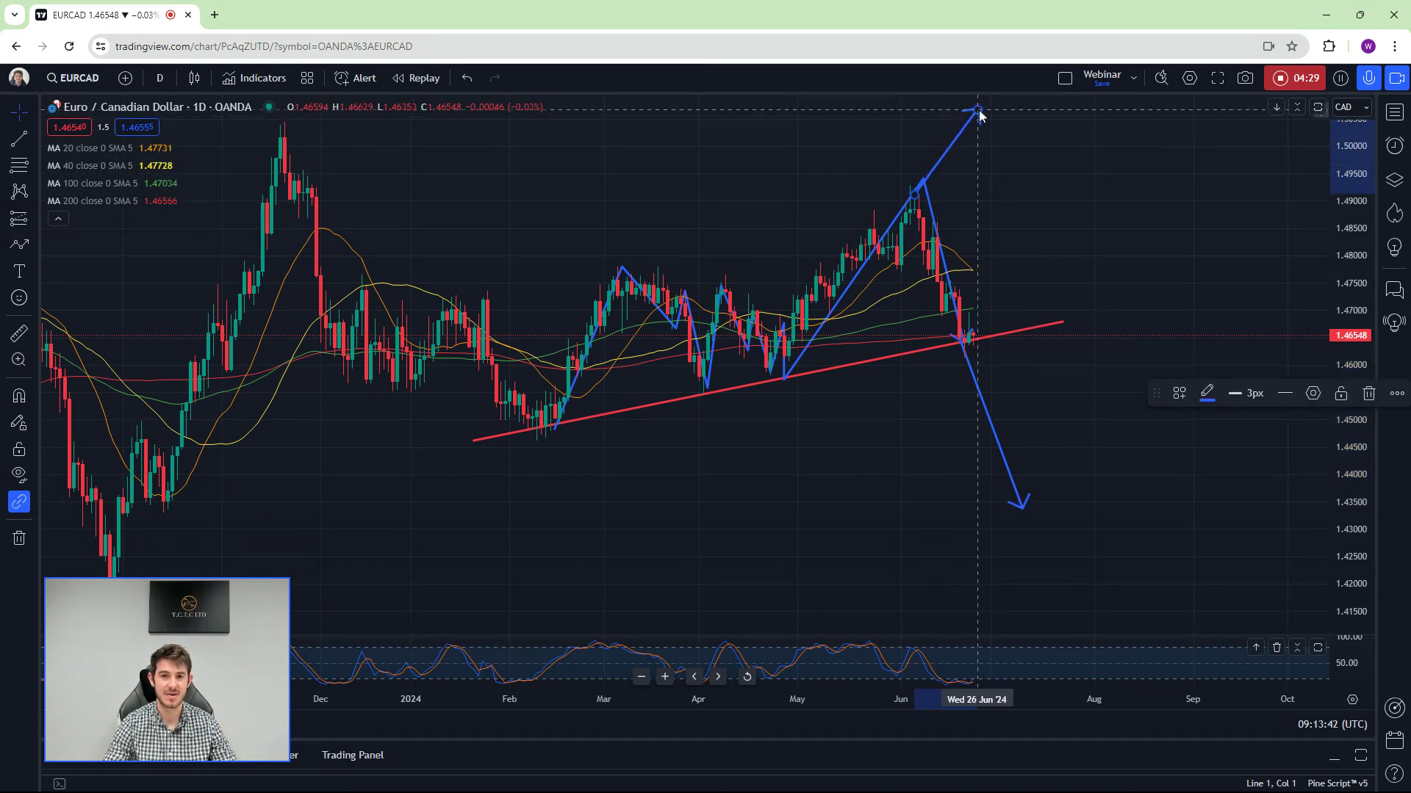
Draw a rising resistance line parallel to support, from about 1.471 in early January 2024 to about 1.496 in mid-July
click(14, 142)
click(1093, 162)
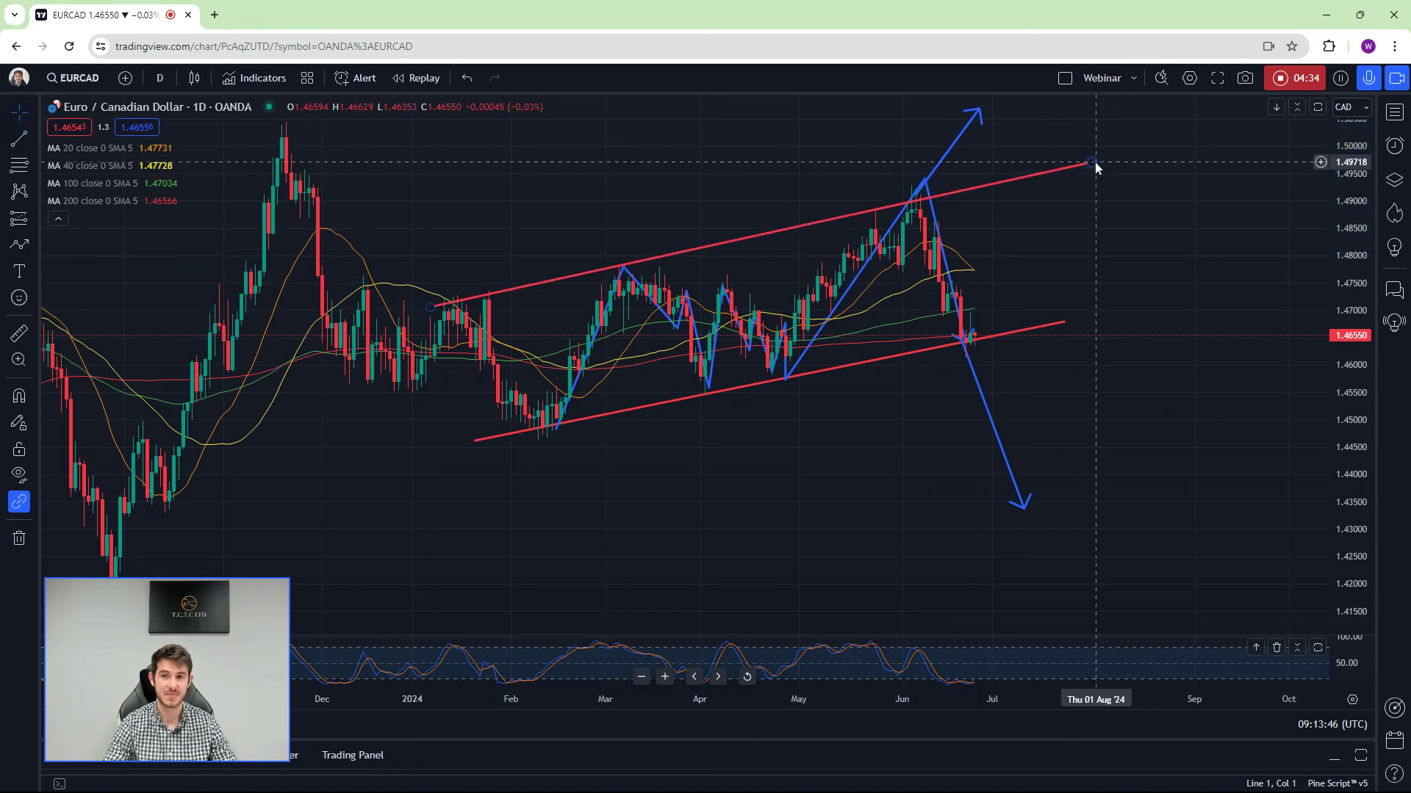
drag(1094, 163, 1055, 171)
click(1091, 193)
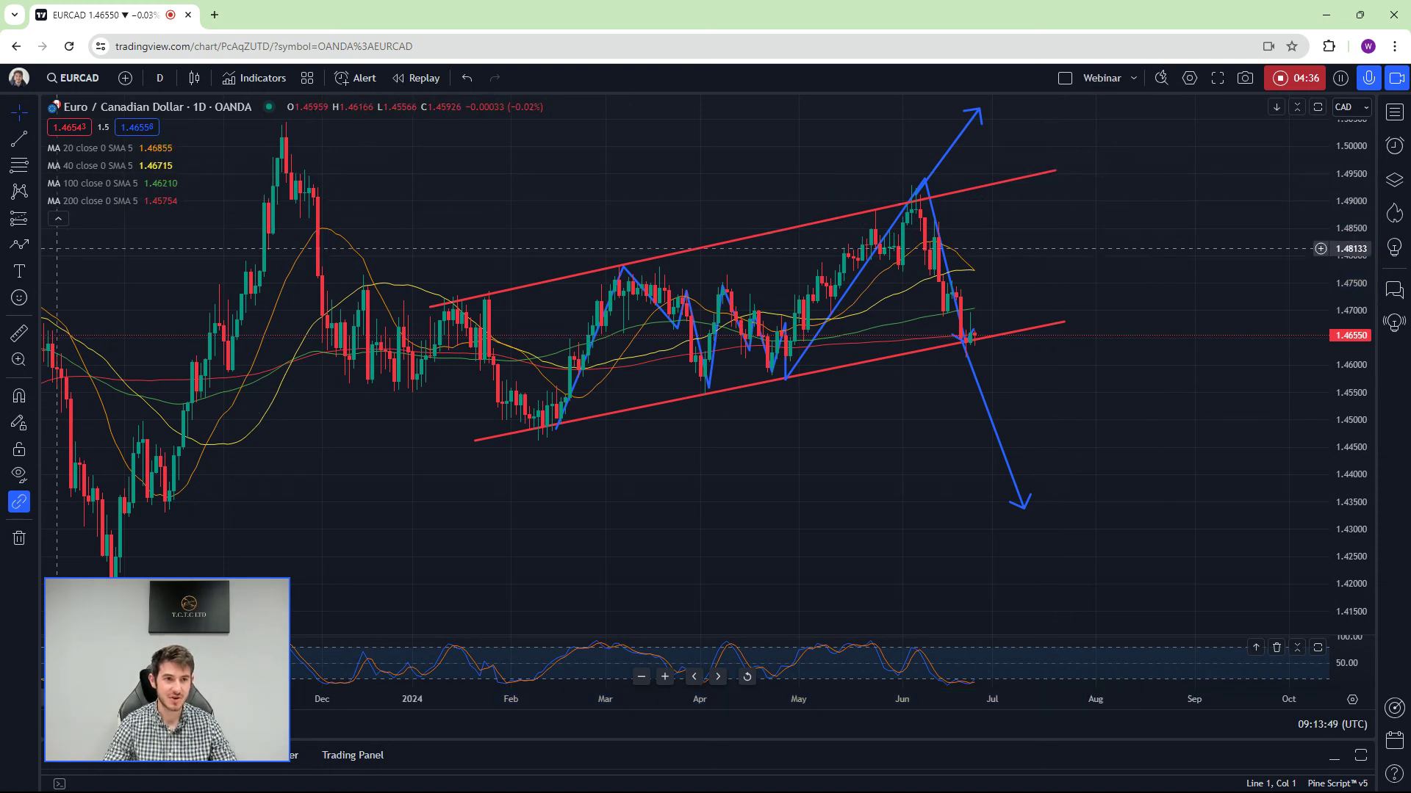
Draw a path arrow from the late-June support touch at about 1.466 through about 1.471 on 4 July up to about 1.477
click(14, 244)
click(971, 335)
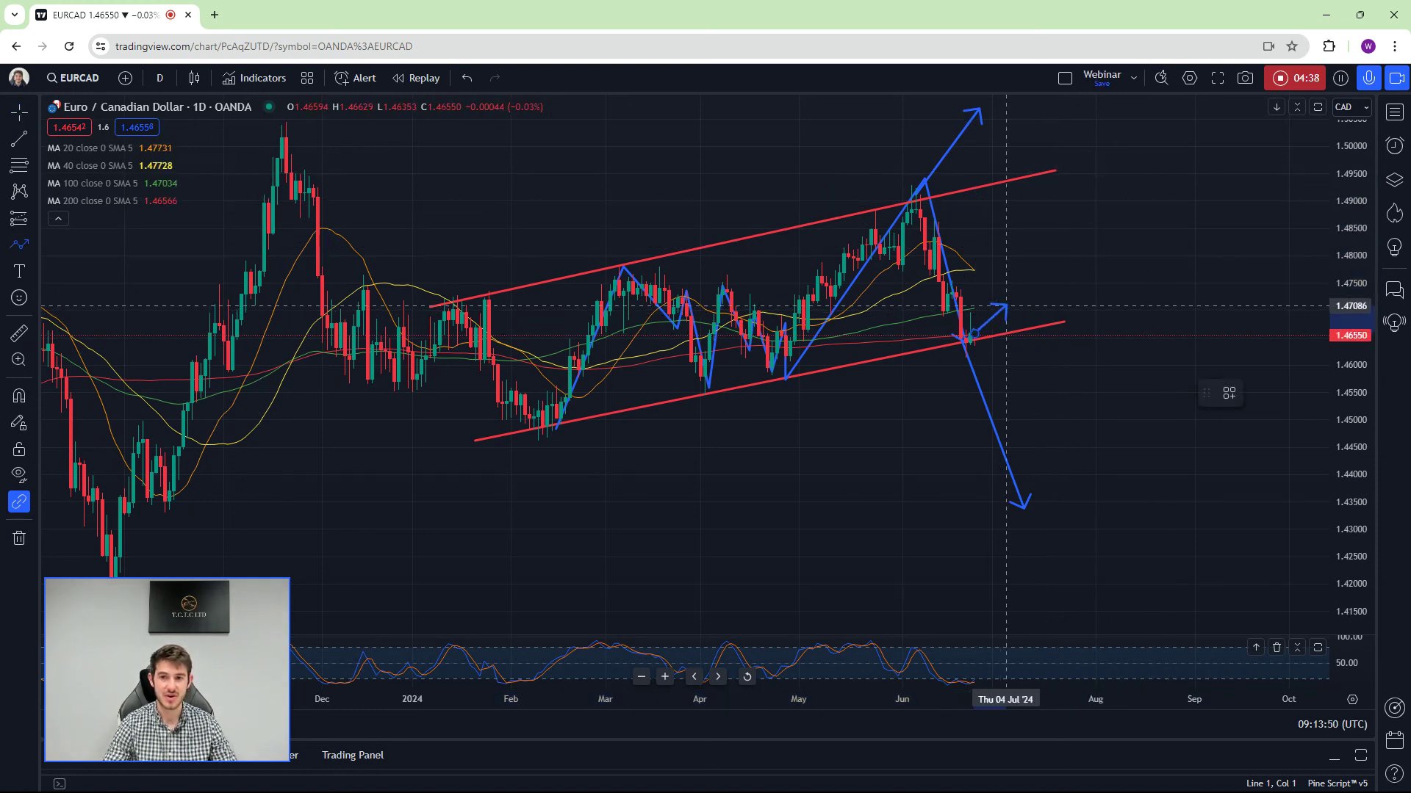
double_click(1019, 271)
Draw a mid-channel ray from about 1.457 on 8 January through about 1.481 on 18 July and extend the upward path arrow to it
click(32, 141)
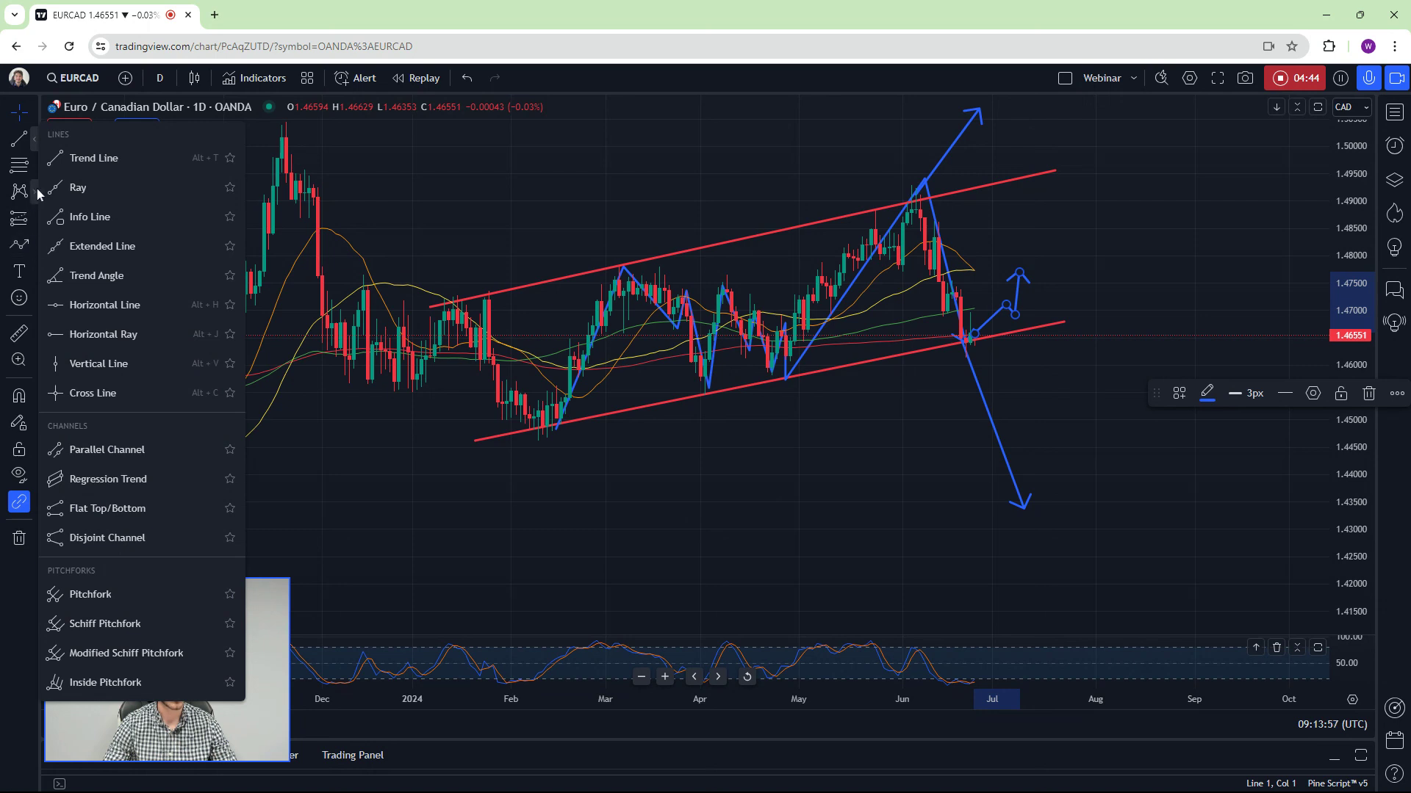
click(103, 197)
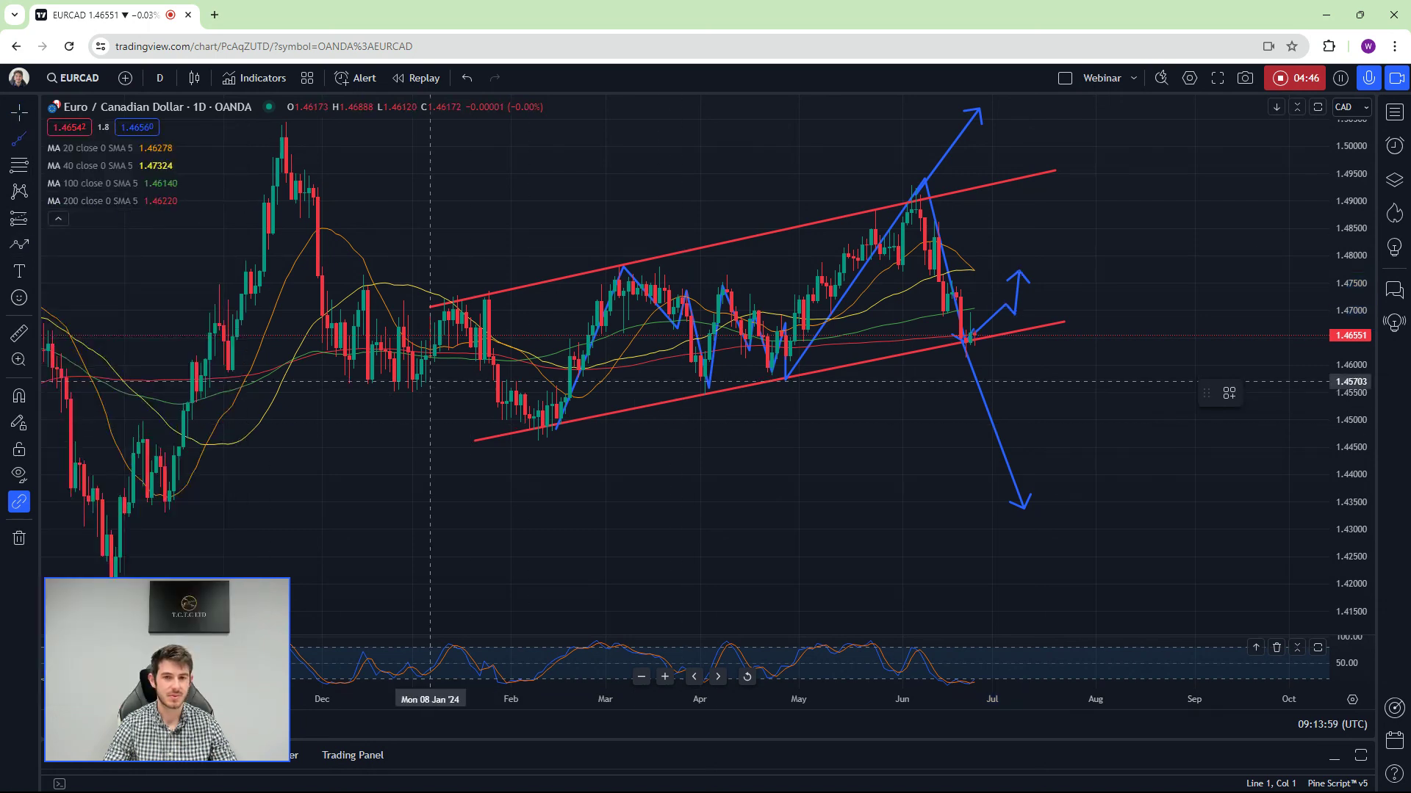
click(430, 381)
click(1056, 252)
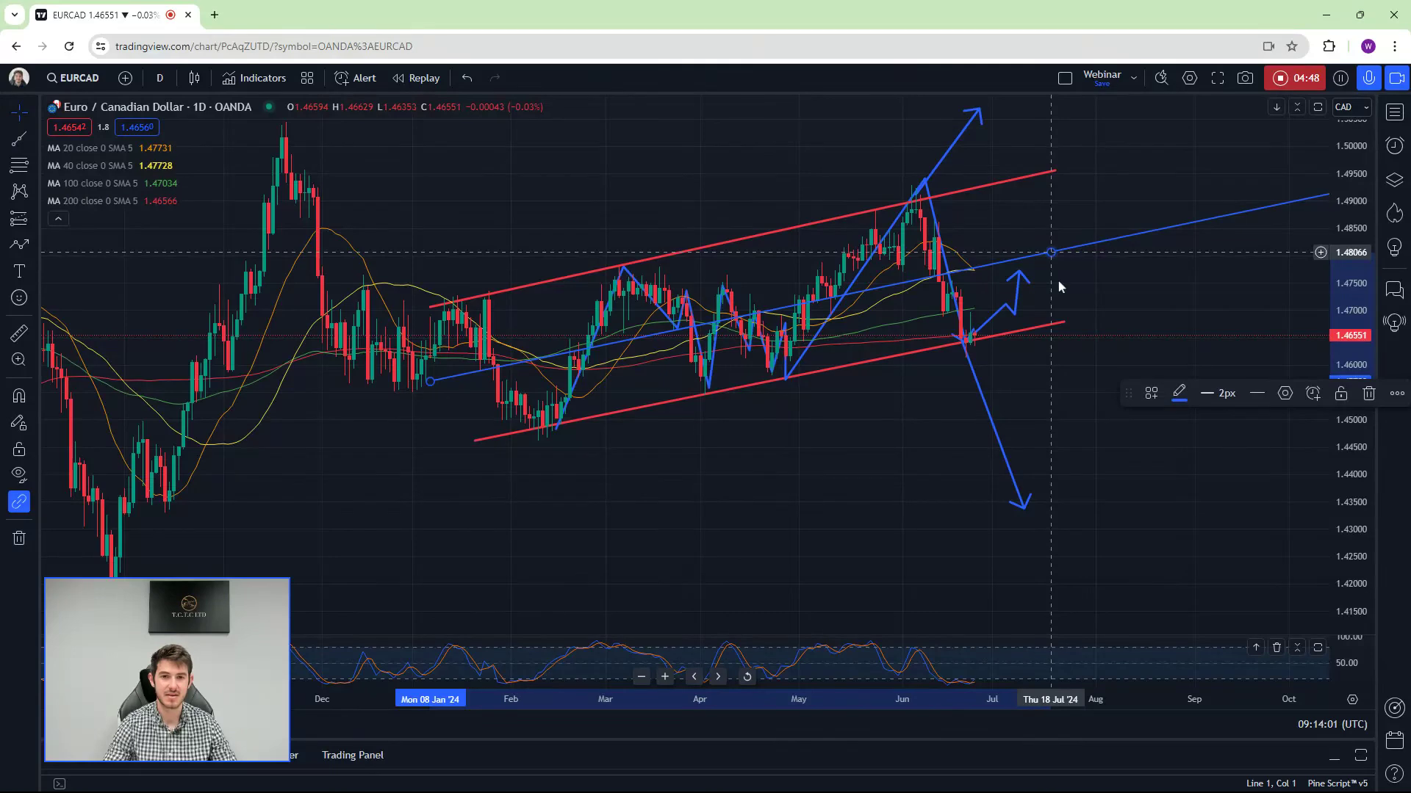
drag(1018, 280, 1019, 266)
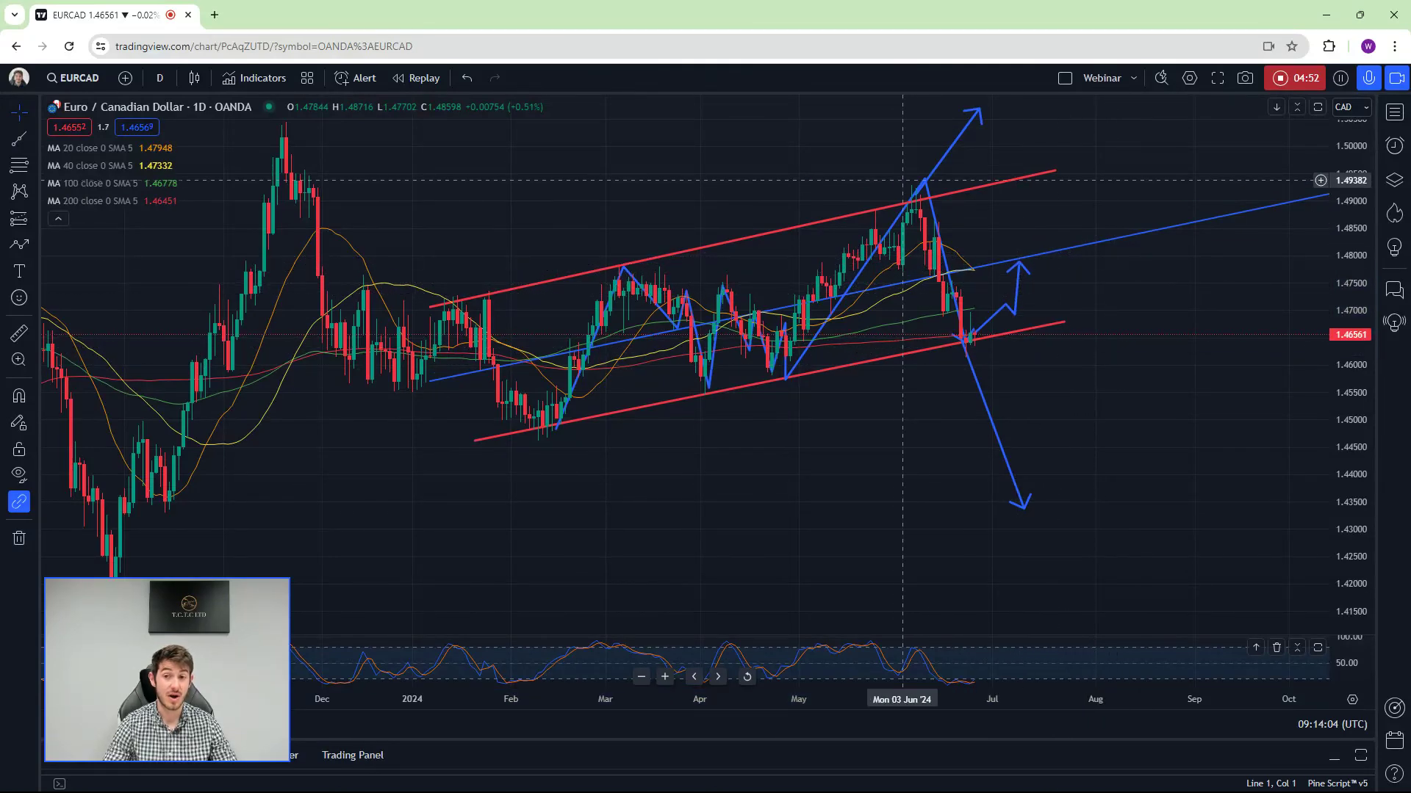
Brush red arcs under the February, early April and mid-April lows along the support line and circle the latest June candles
scroll(1190, 353, up, 1)
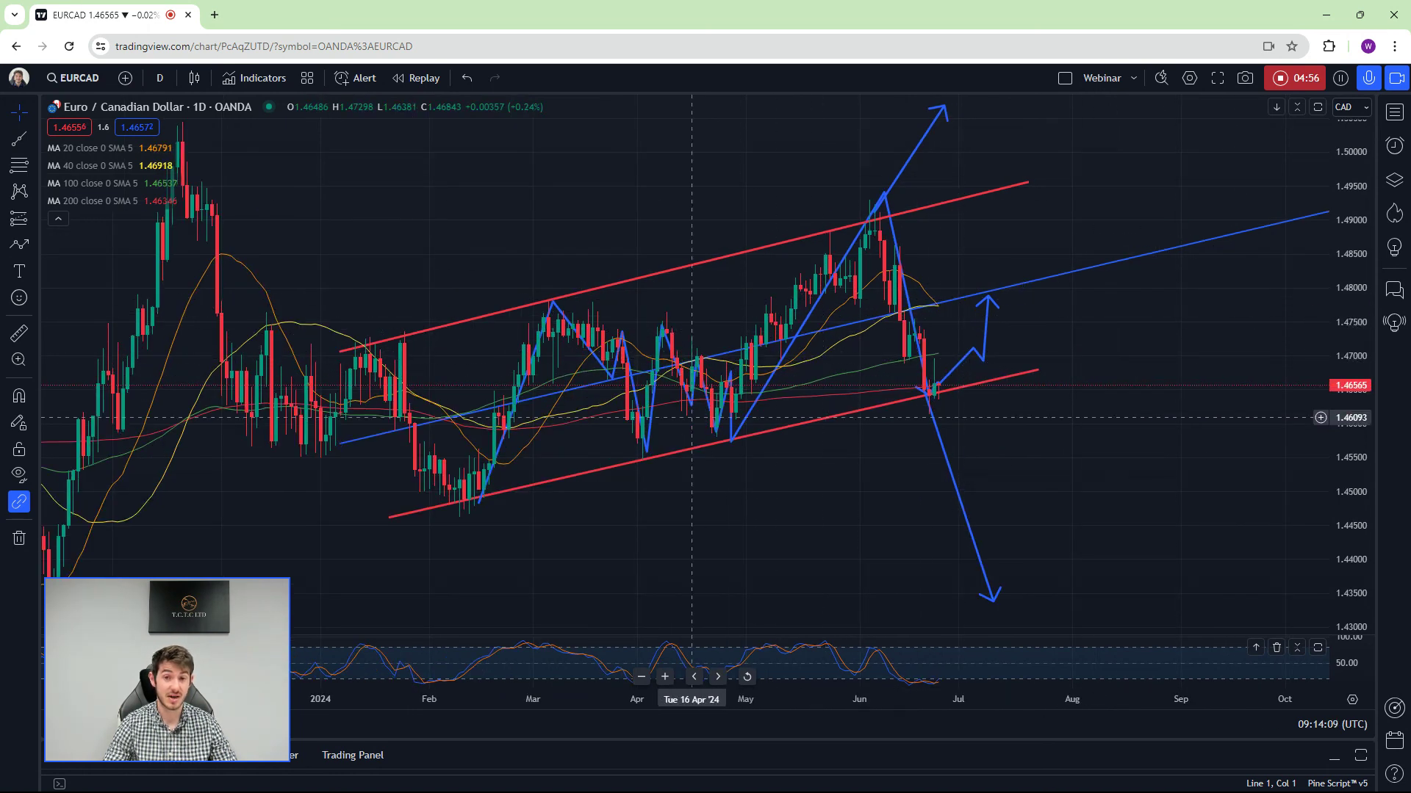
click(37, 245)
click(73, 264)
mouse_move(432, 507)
mouse_down()
mouse_move(466, 524)
mouse_move(500, 499)
mouse_up()
mouse_move(617, 439)
mouse_down()
mouse_move(677, 457)
mouse_move(746, 422)
mouse_up()
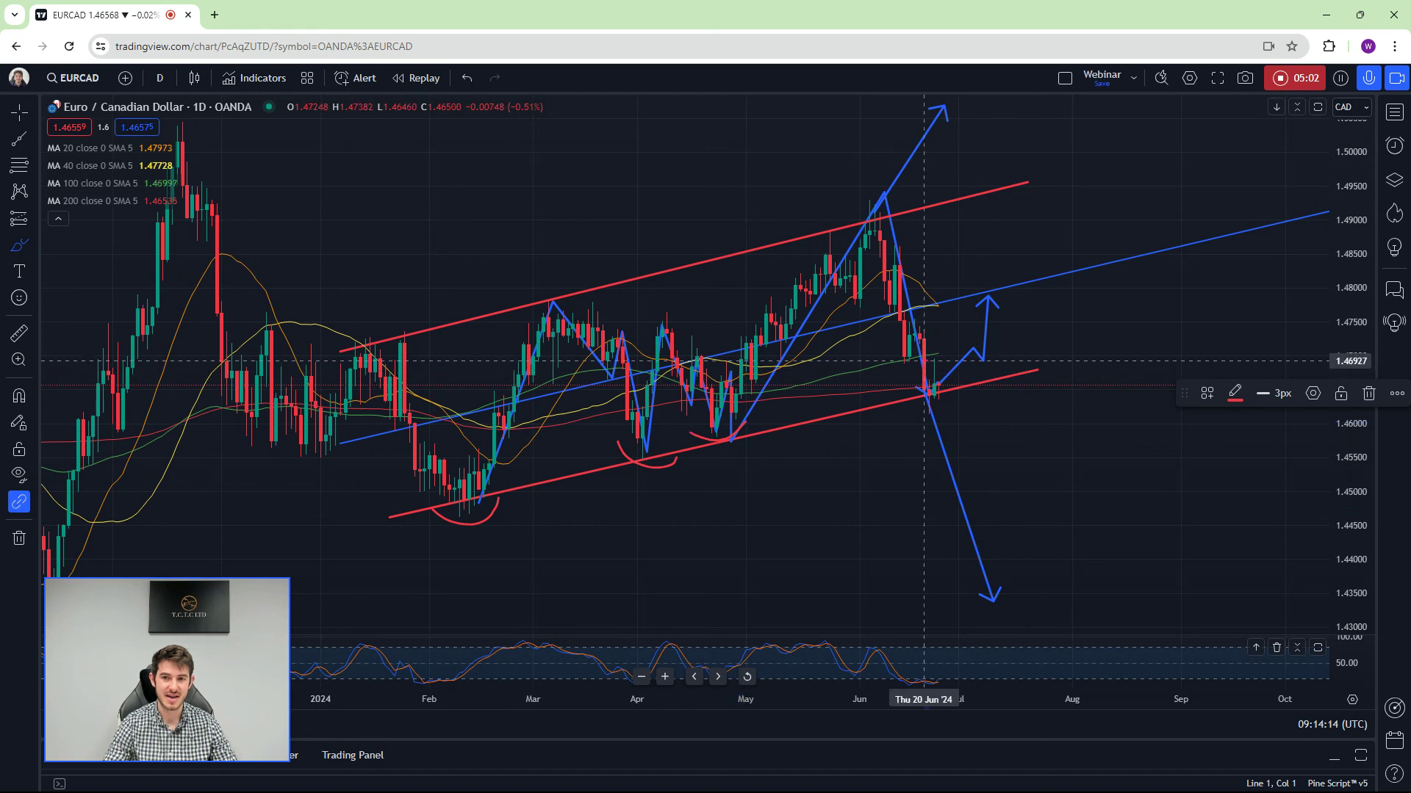
Remove all drawings from the chart and circle the February, early April and mid-April 2024 swing lows with the Brush
right_click(974, 263)
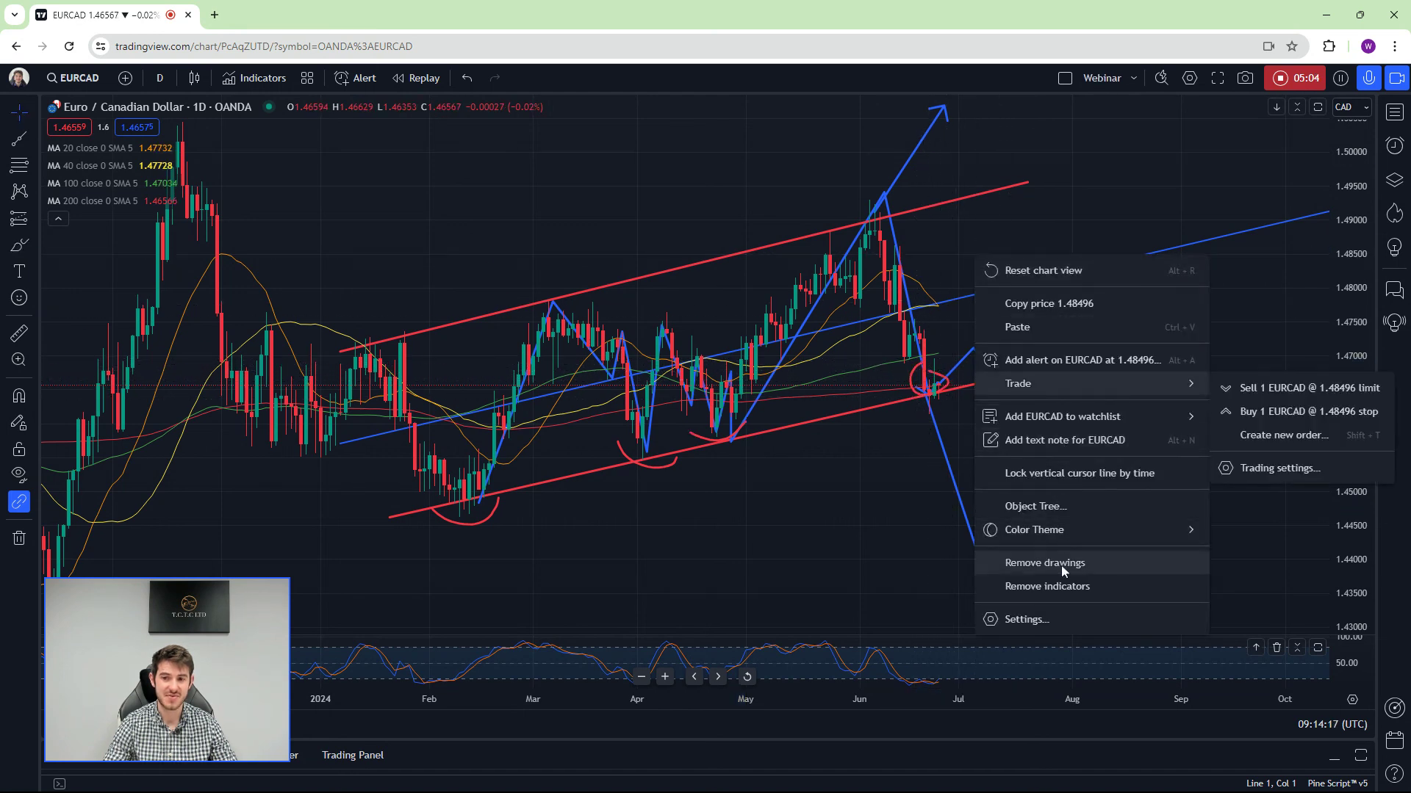
click(1062, 569)
click(20, 246)
mouse_move(478, 459)
mouse_down()
mouse_move(430, 507)
mouse_move(522, 492)
mouse_move(460, 461)
mouse_up()
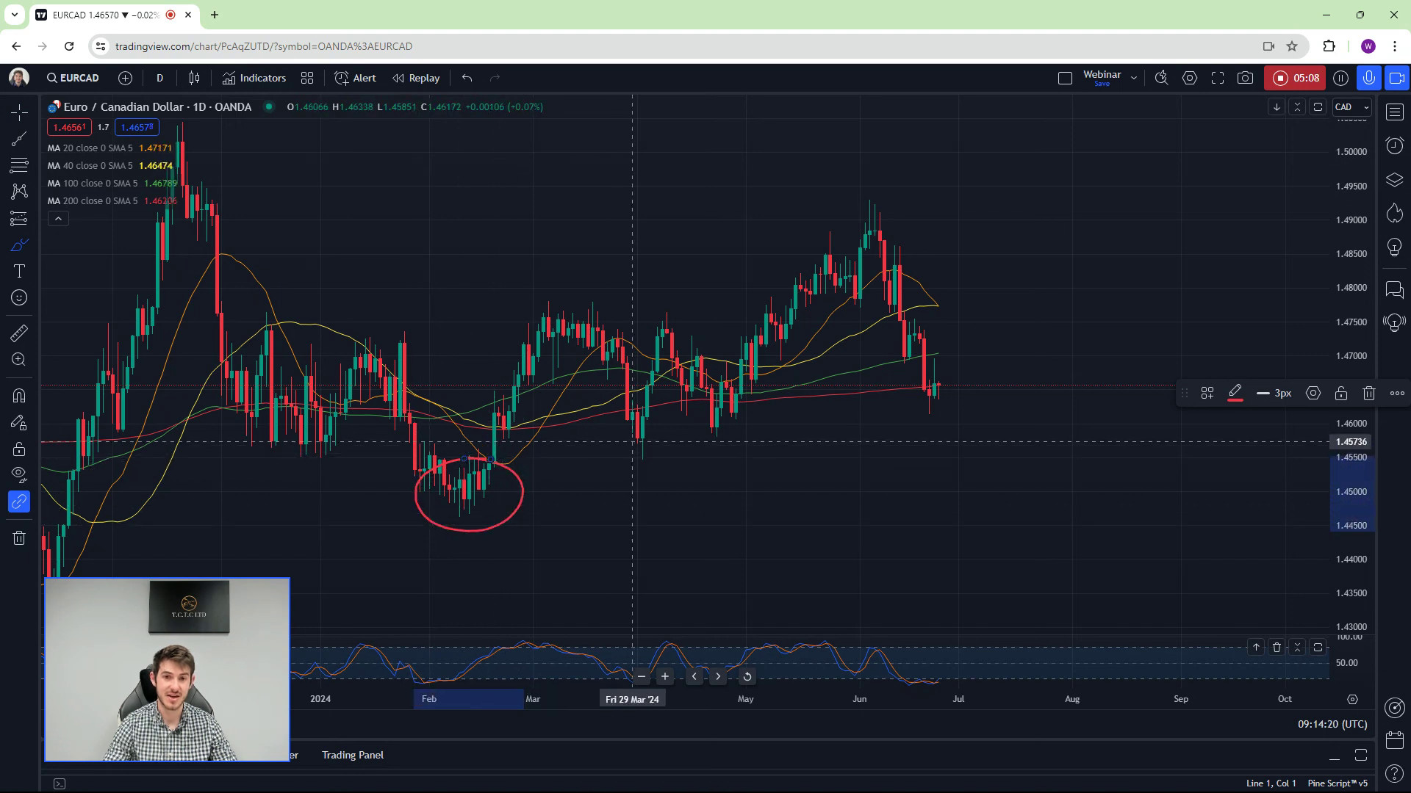
drag(635, 408, 740, 426)
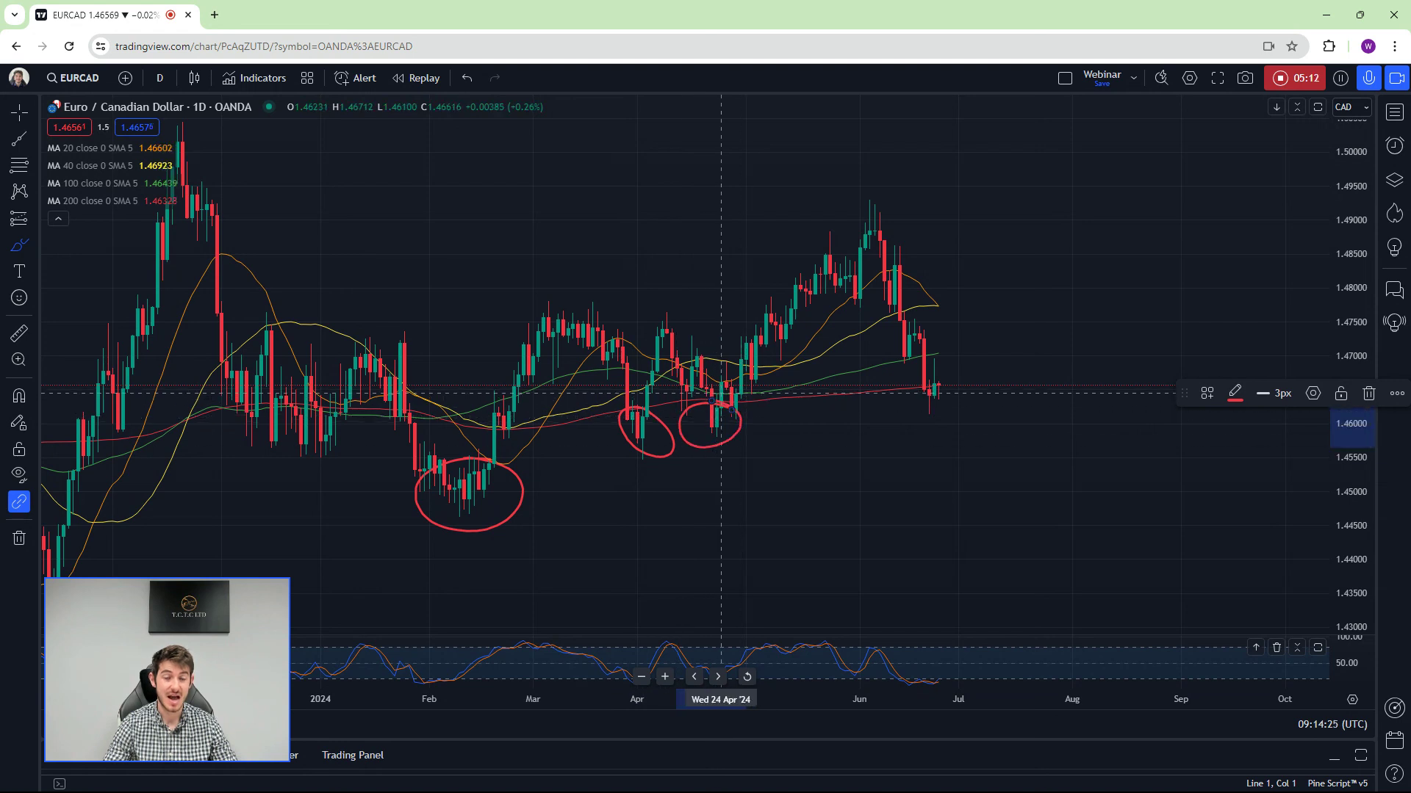
Brush a line under the December to January lows near 1.456 and circle the late-June candles near the 200 moving average
scroll(721, 393, down, 2)
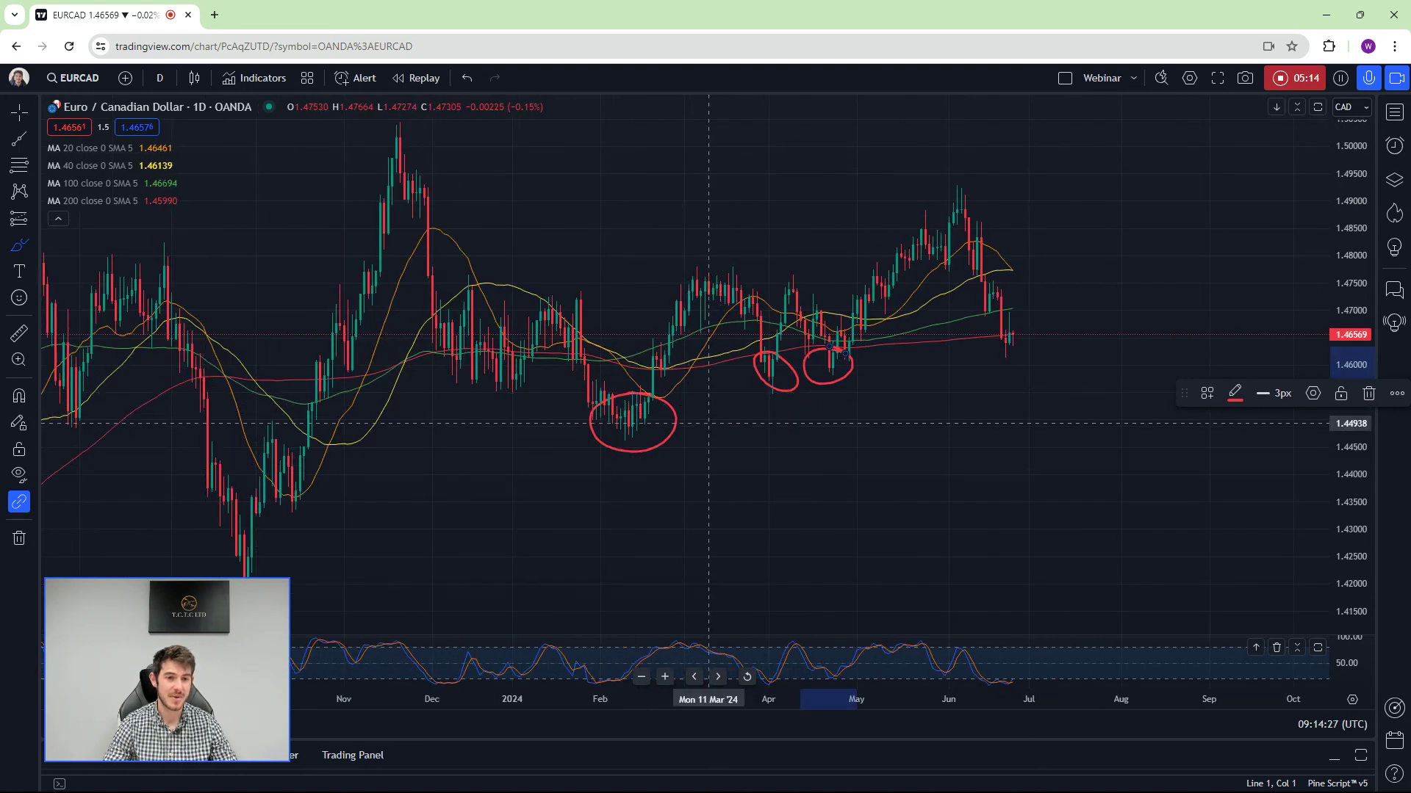
drag(501, 384, 515, 387)
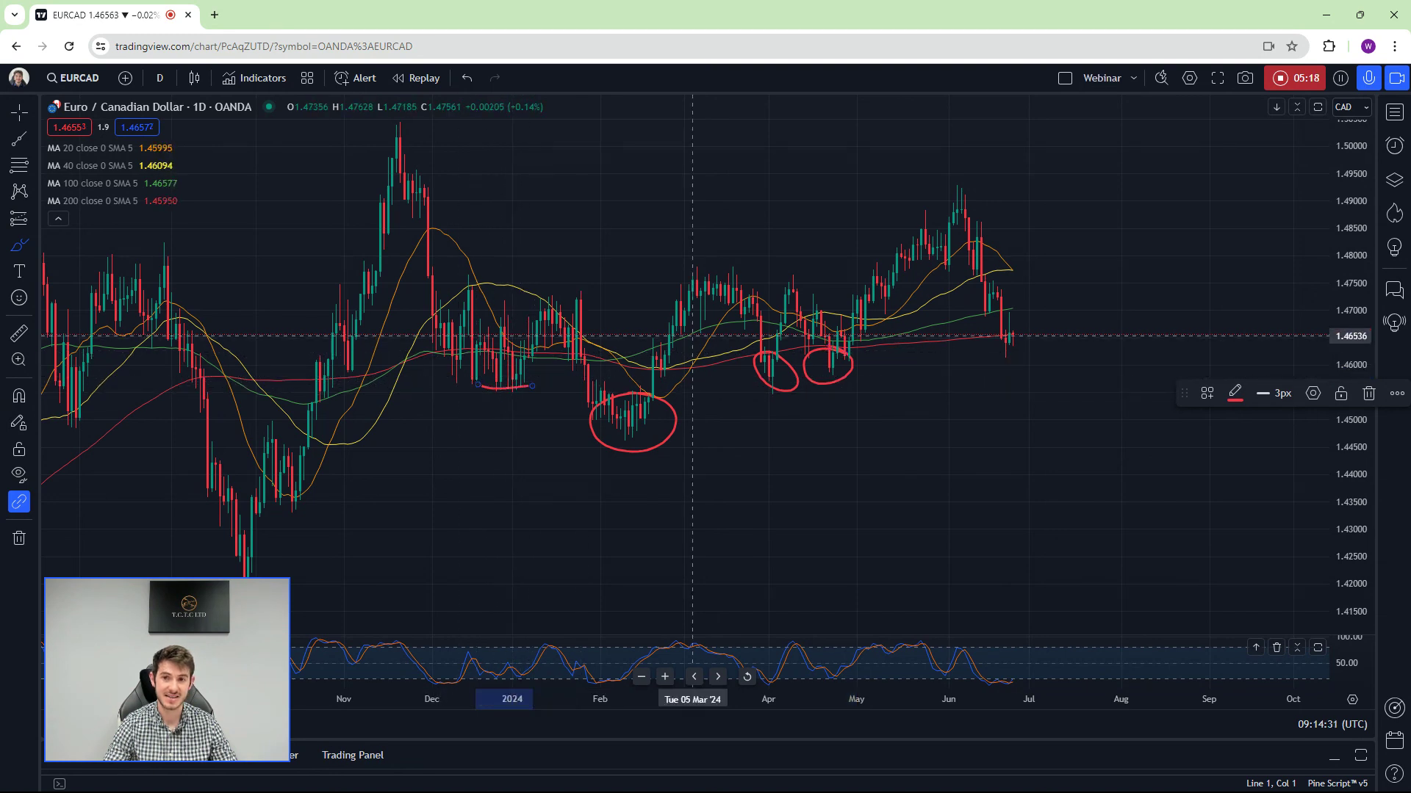
scroll(871, 355, up, 3)
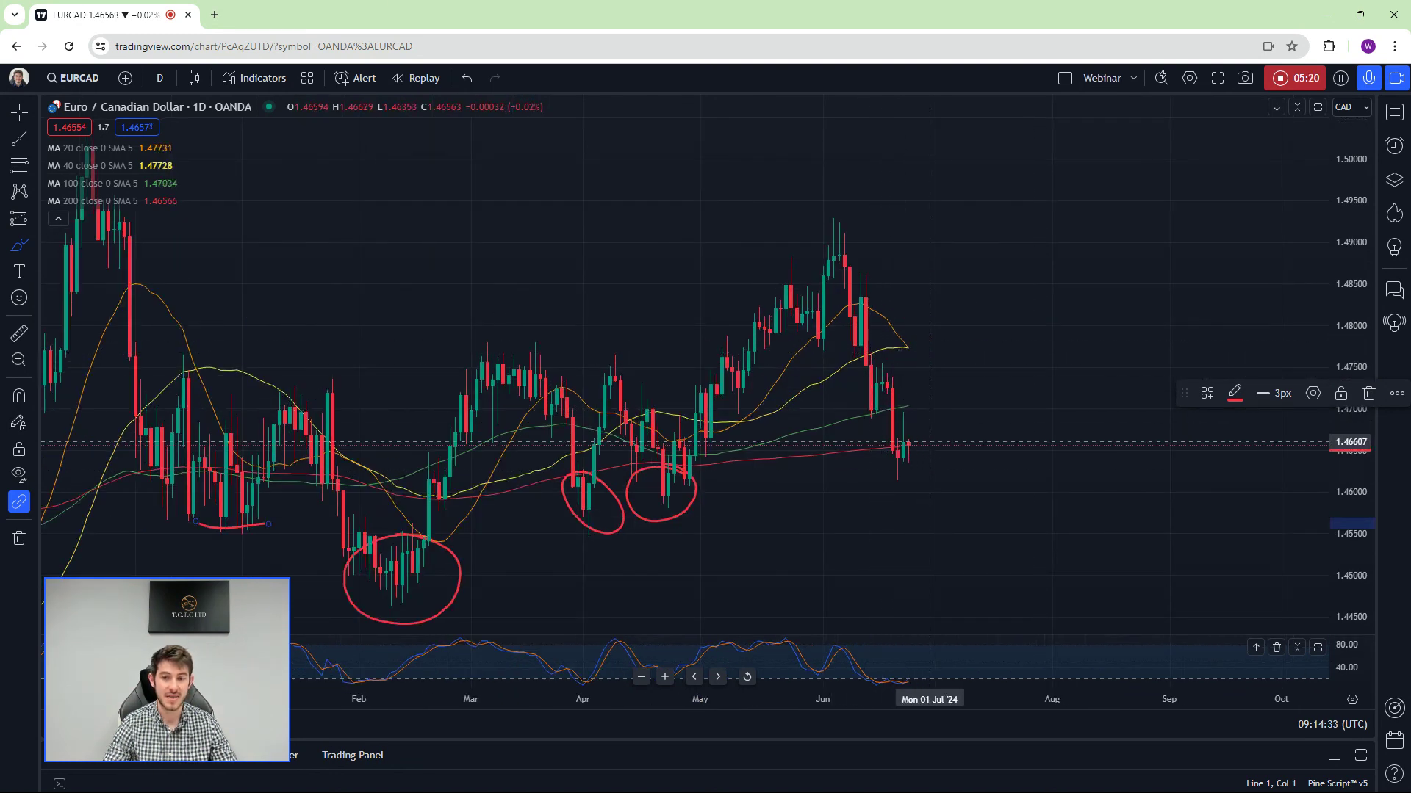
drag(930, 442, 926, 439)
scroll(933, 434, down, 3)
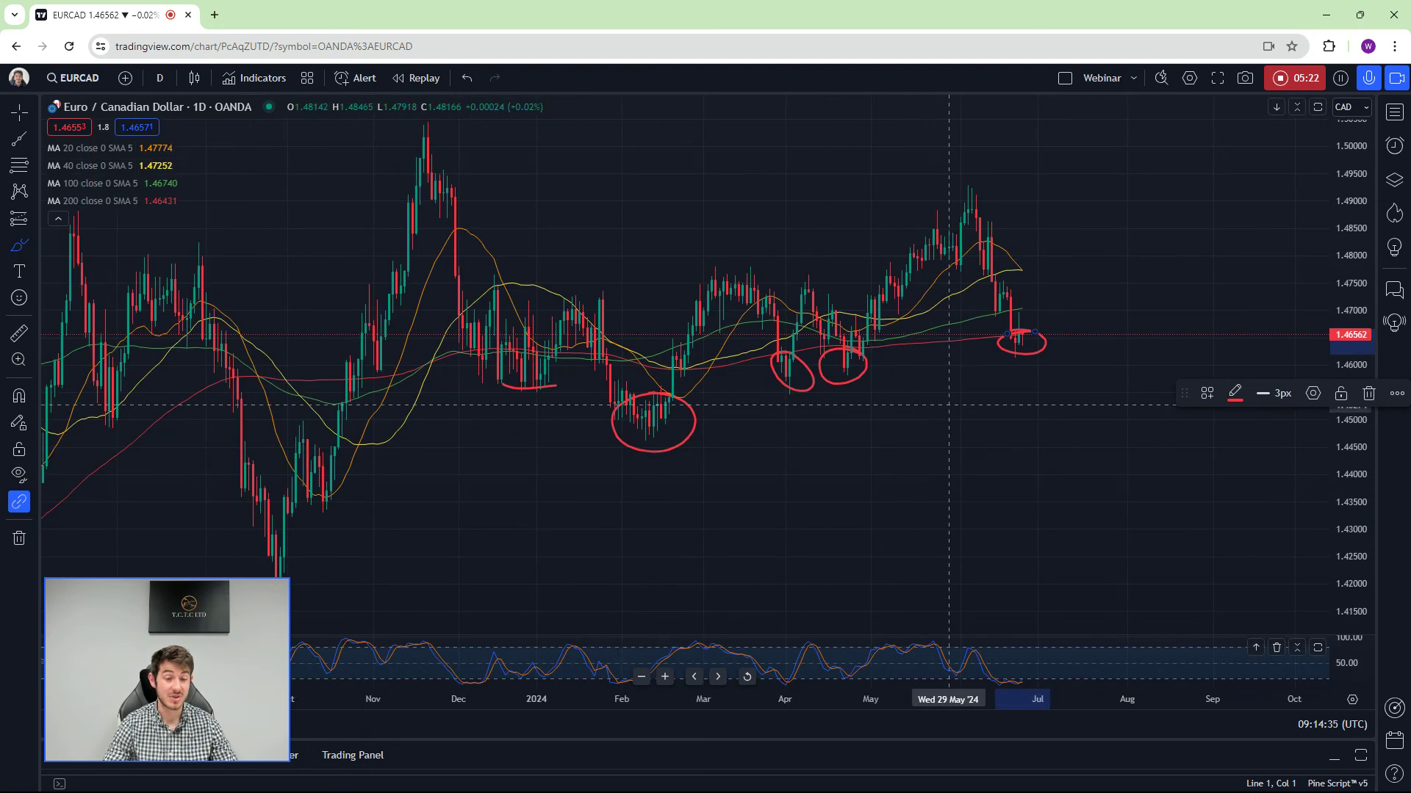
Brush a falling line from the circled late-June candles to about 1.454 in July, ending in a small circle
scroll(949, 404, up, 2)
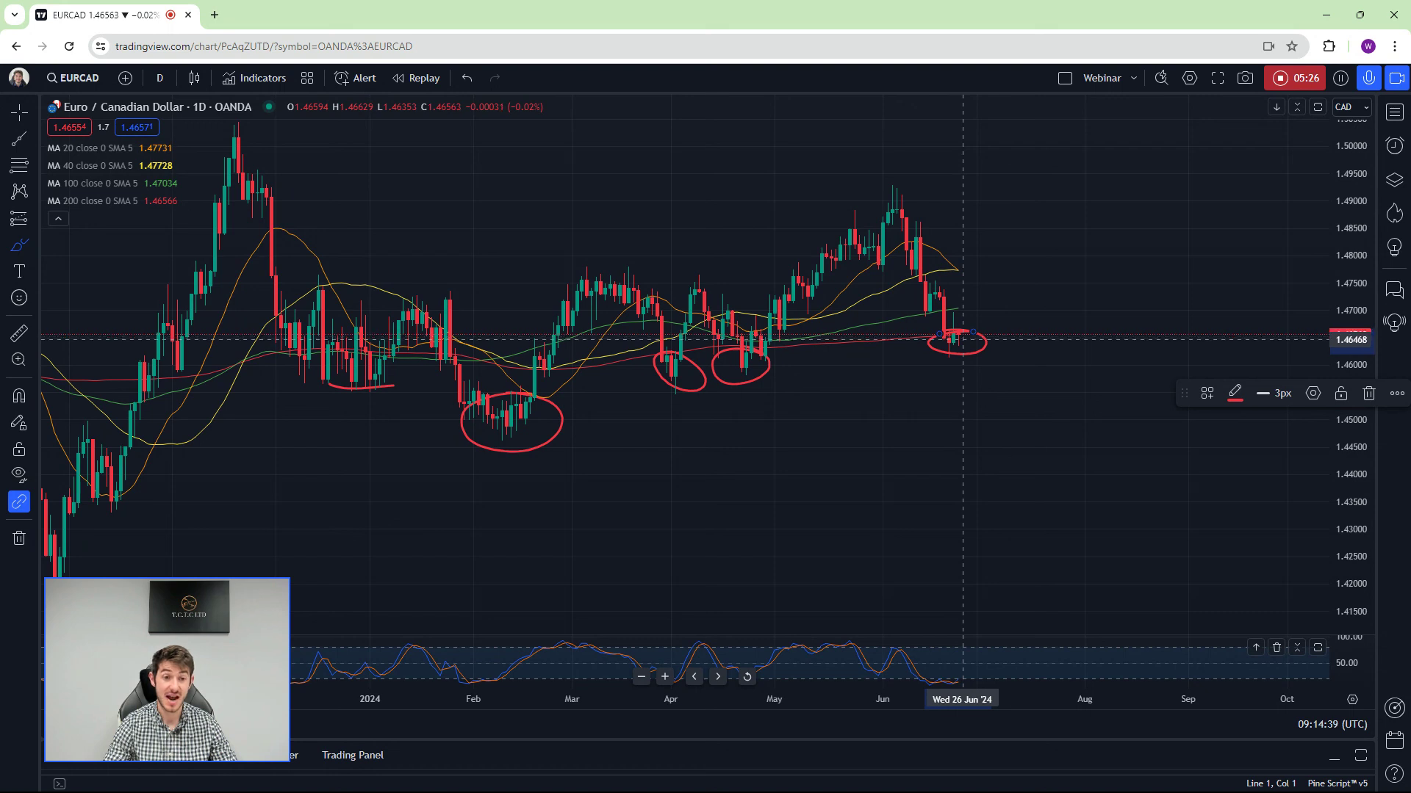
scroll(972, 334, up, 2)
scroll(948, 411, up, 2)
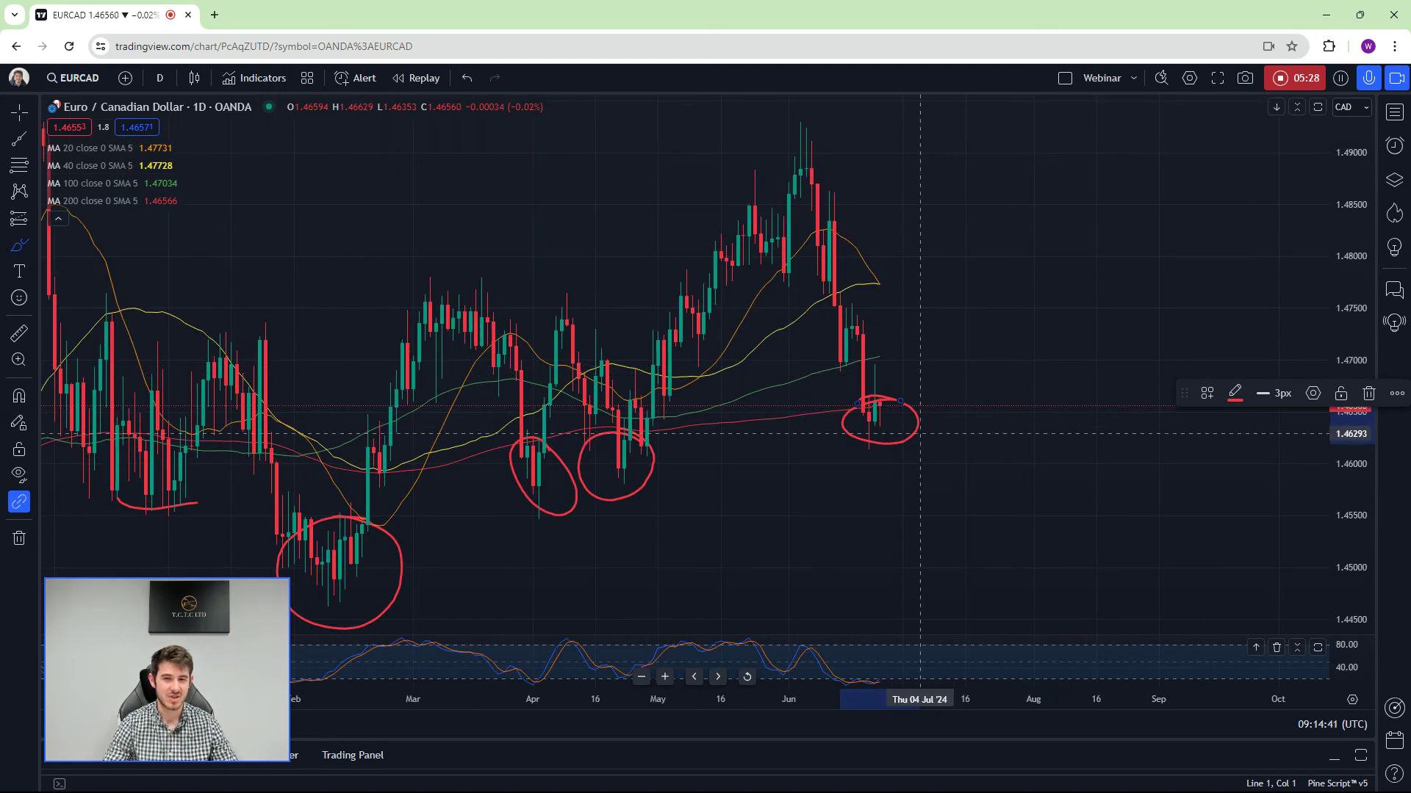
scroll(940, 433, down, 2)
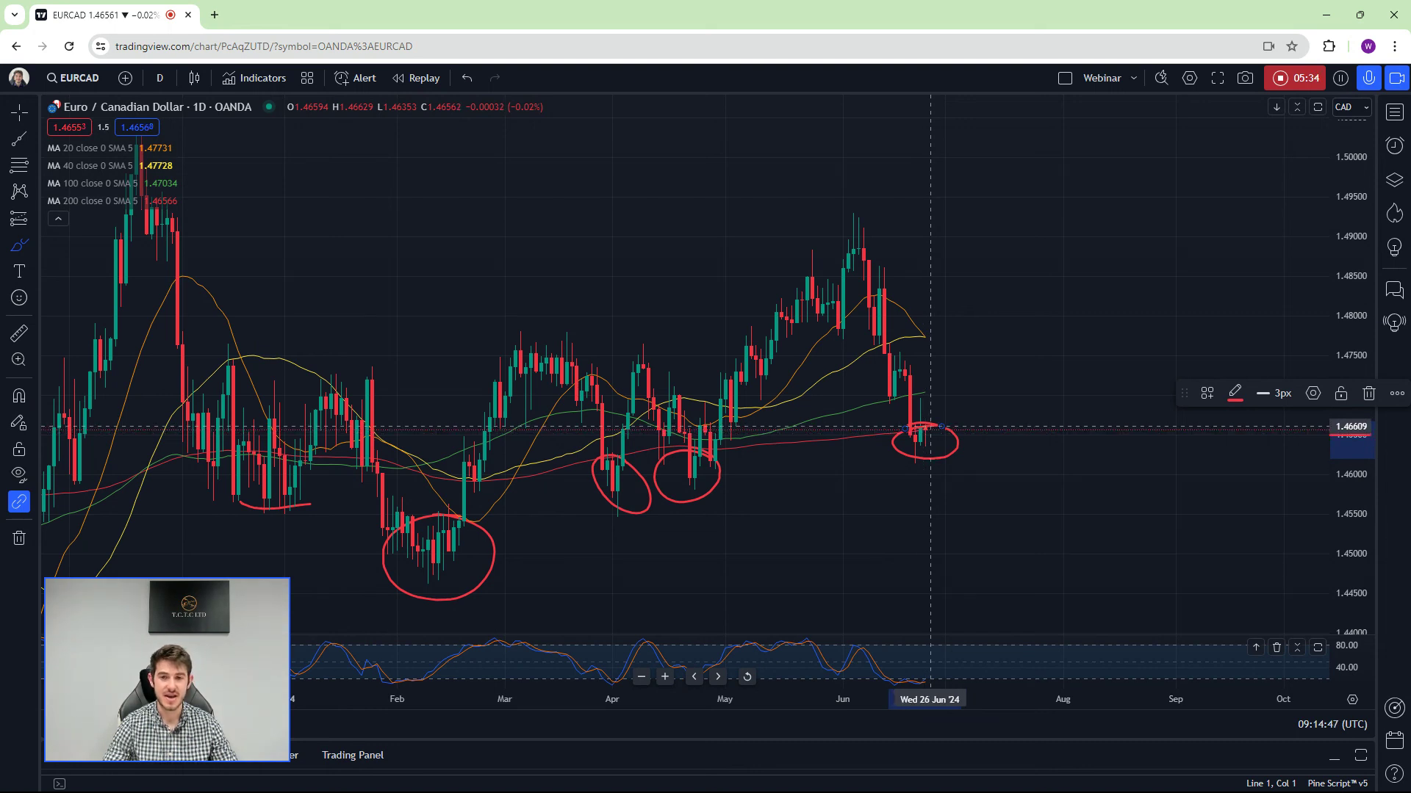
drag(930, 440, 955, 520)
scroll(955, 520, down, 3)
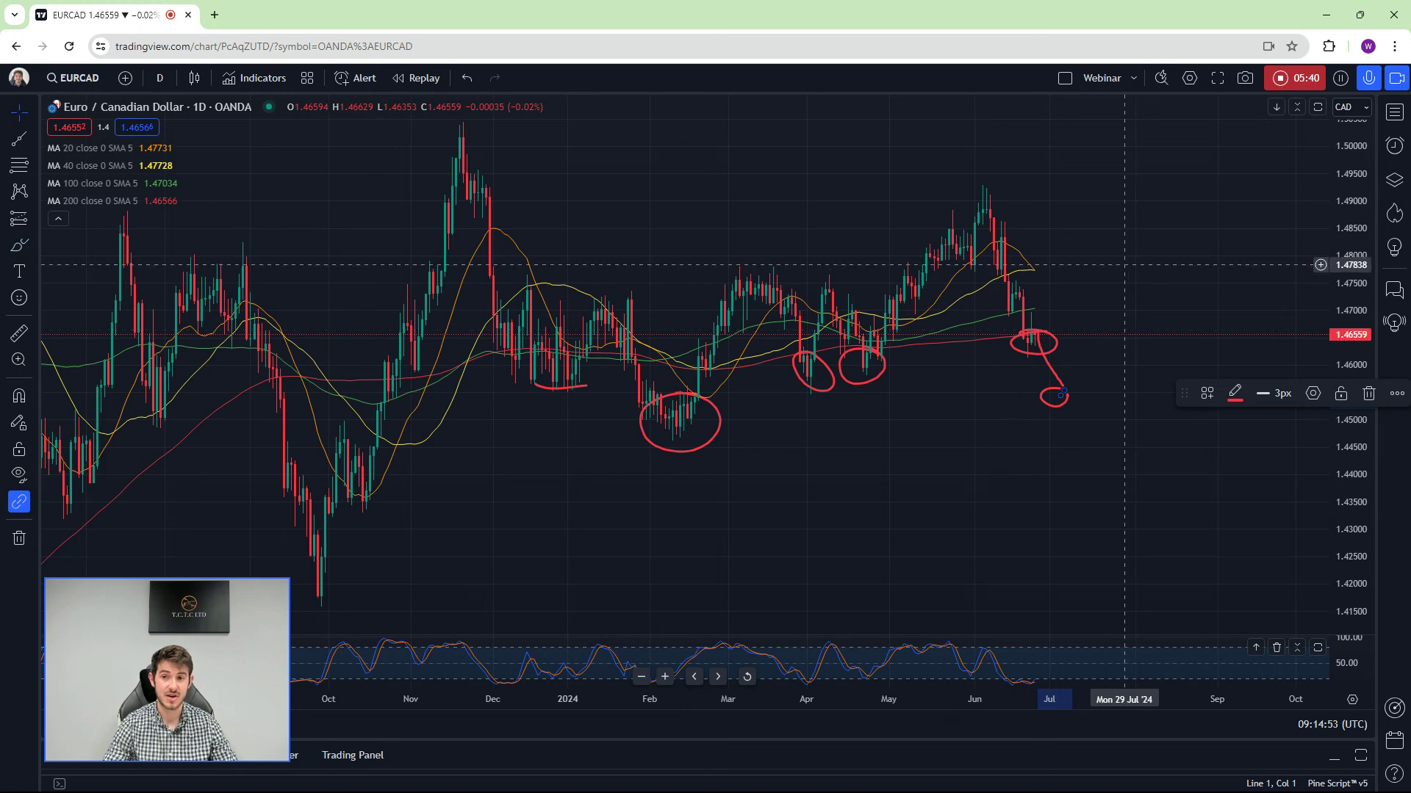
Draw a rising support ray under the circled lows, from about 1.445 in January 2024 through about 1.471 on 16 August
drag(1124, 264, 1080, 266)
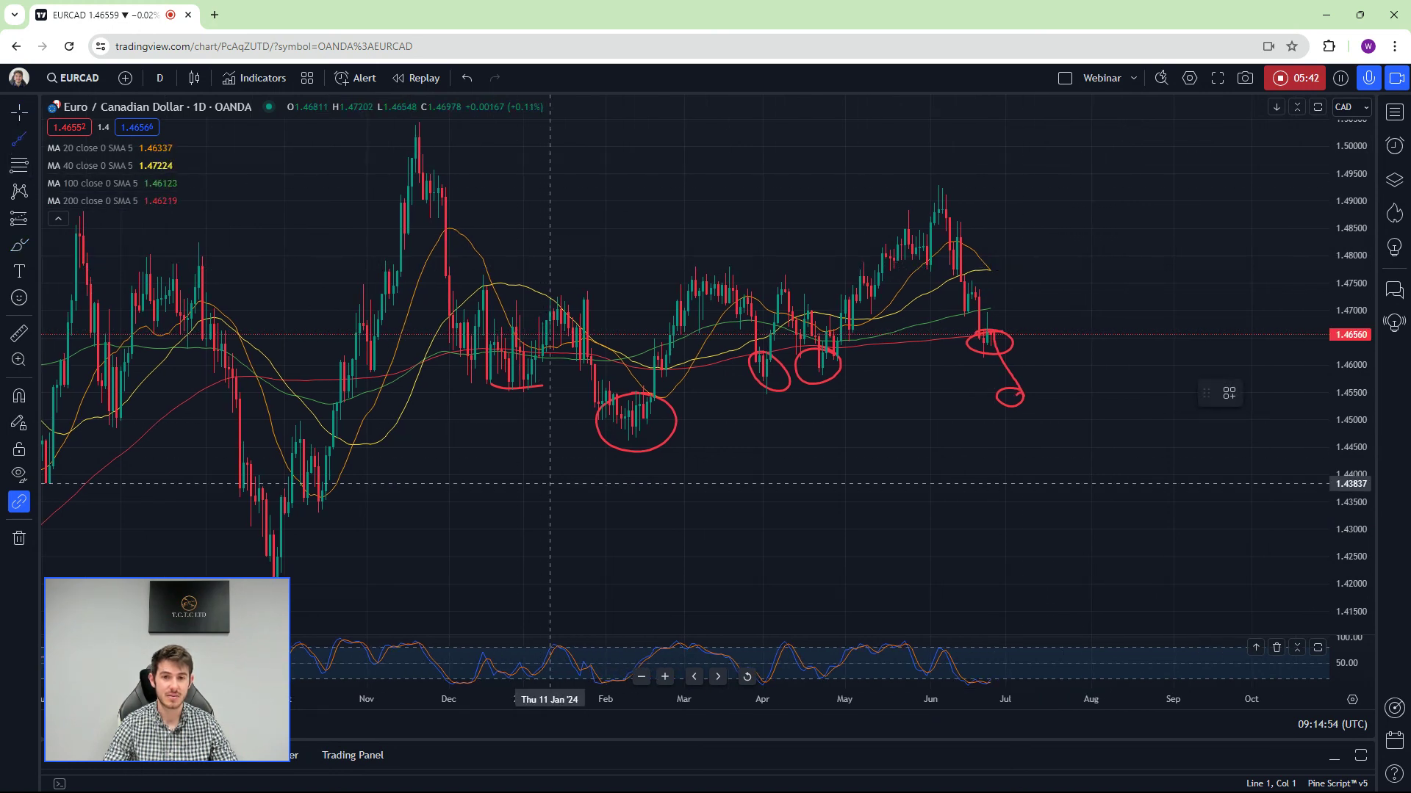
click(554, 484)
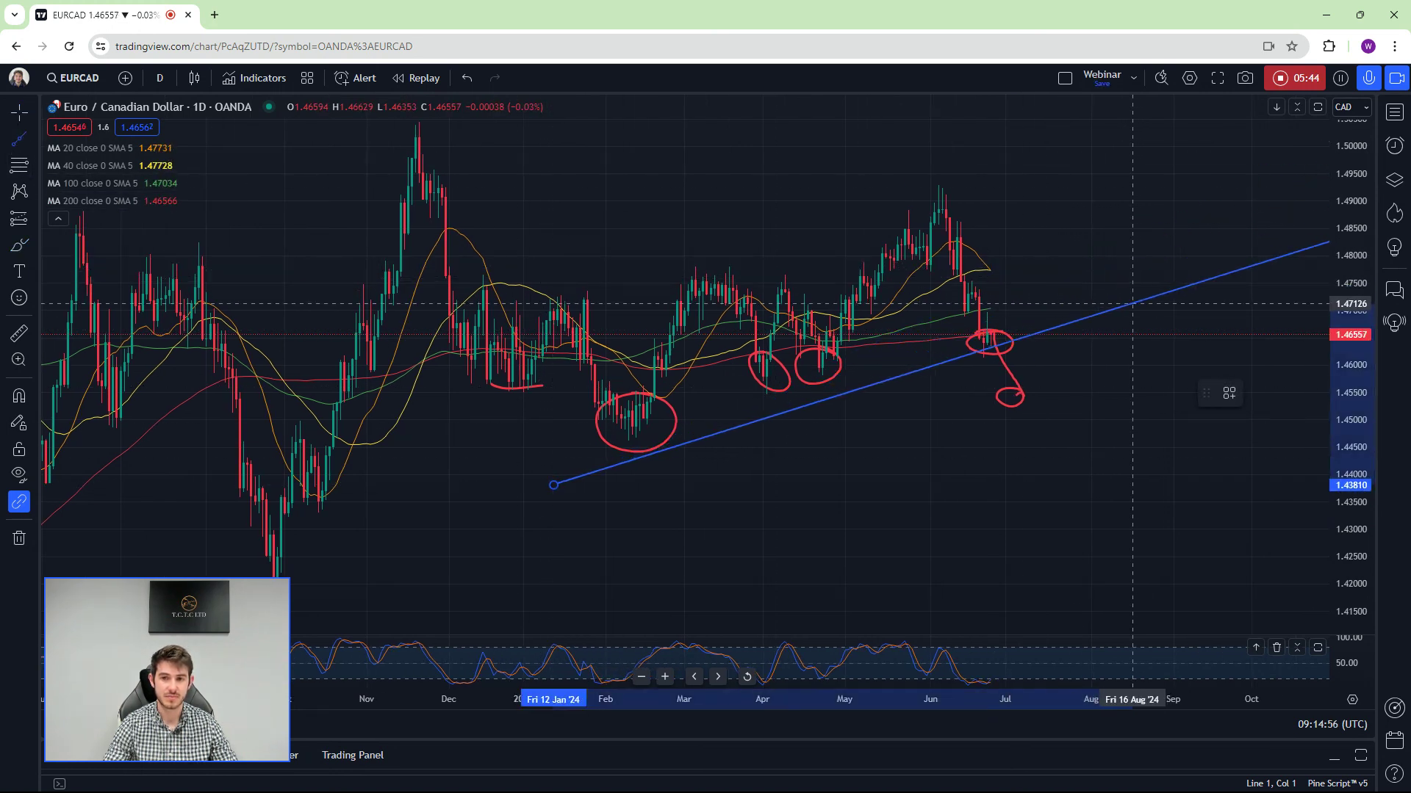
click(1132, 303)
drag(554, 485, 576, 449)
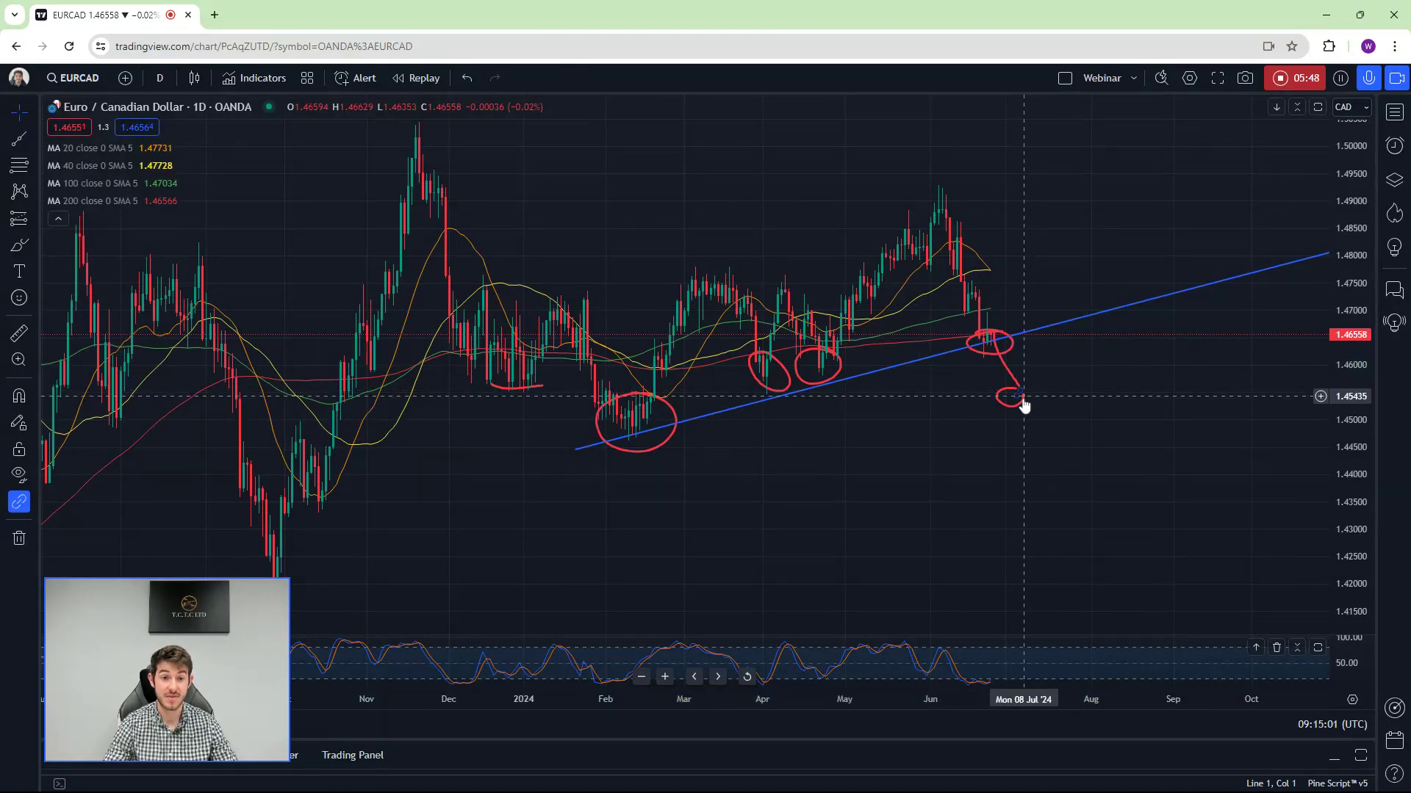
Switch the chart from EURCAD to GBPCAD using the watchlist and remove the old drawings on GBPCAD
click(33, 246)
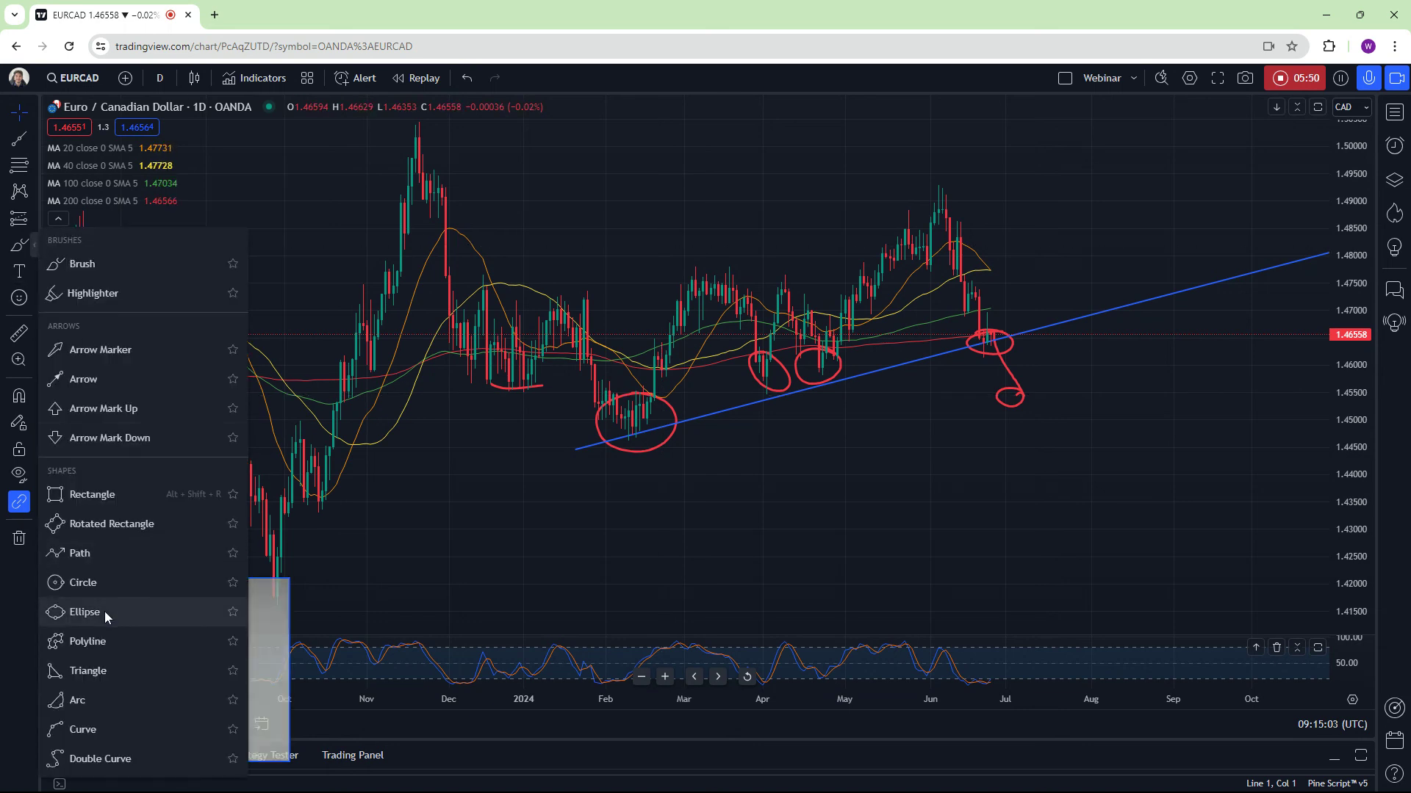
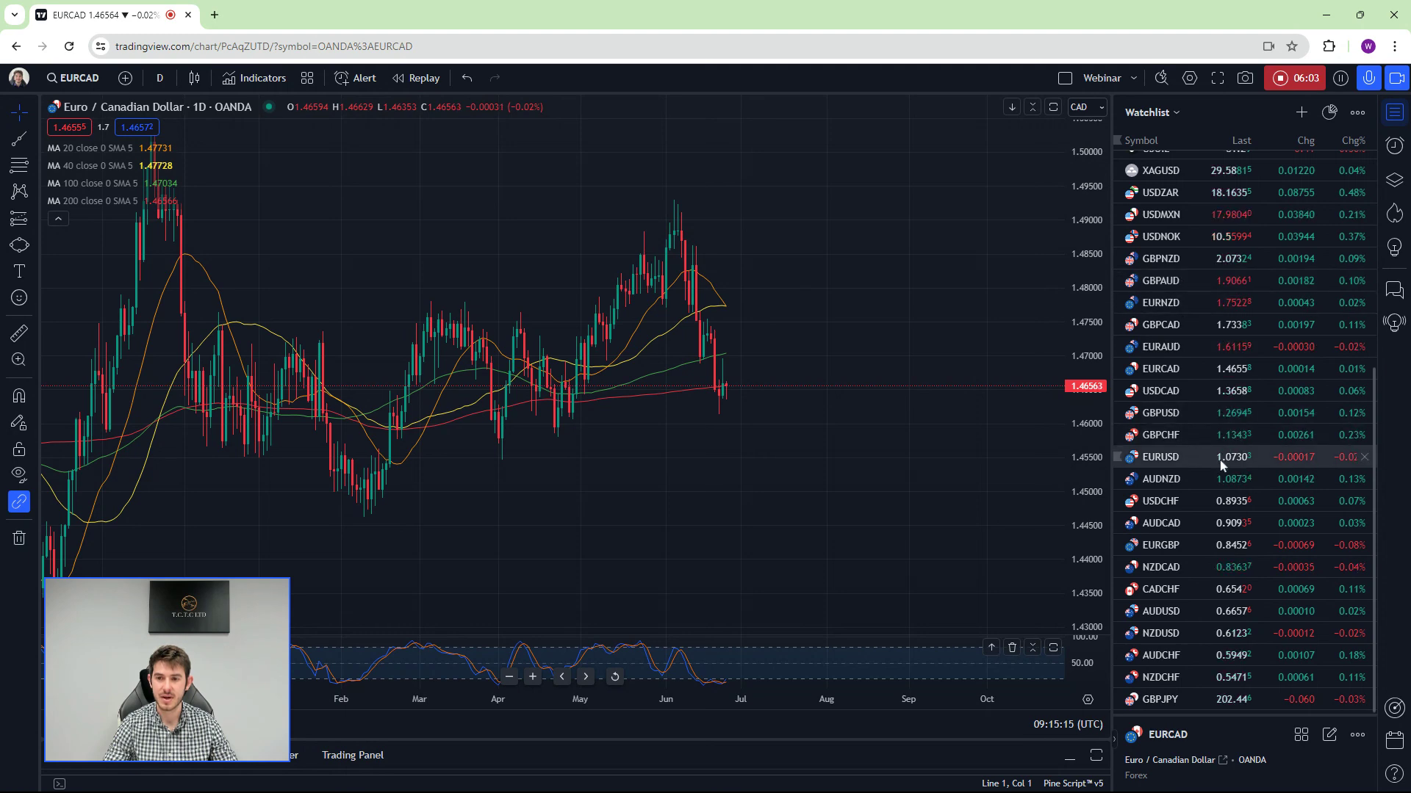
click(1183, 324)
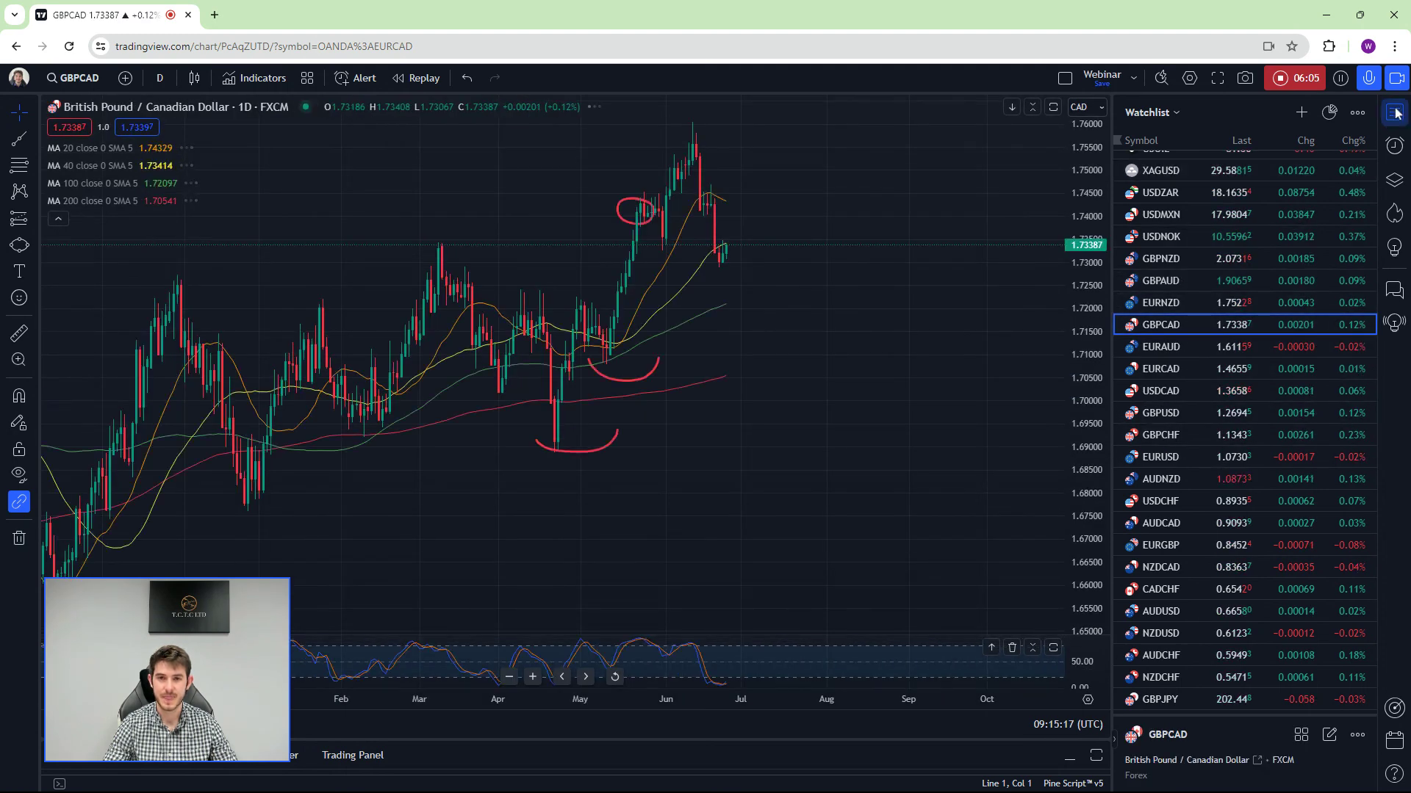
click(1394, 112)
right_click(747, 123)
click(843, 433)
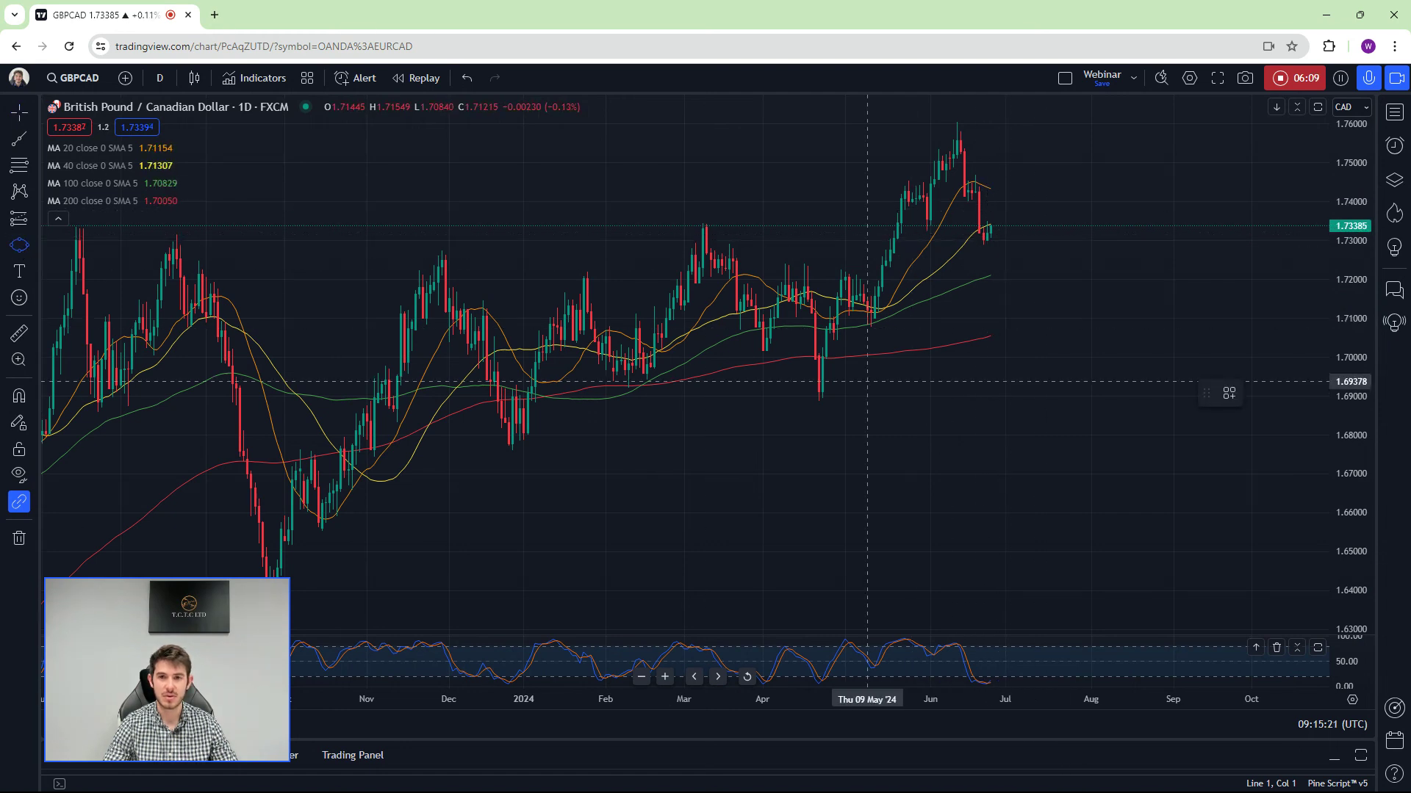
Mark the 22 April 2024 low at about 1.690 and the 13 June peak at about 1.760 with wide, flat ellipses
drag(818, 396, 923, 409)
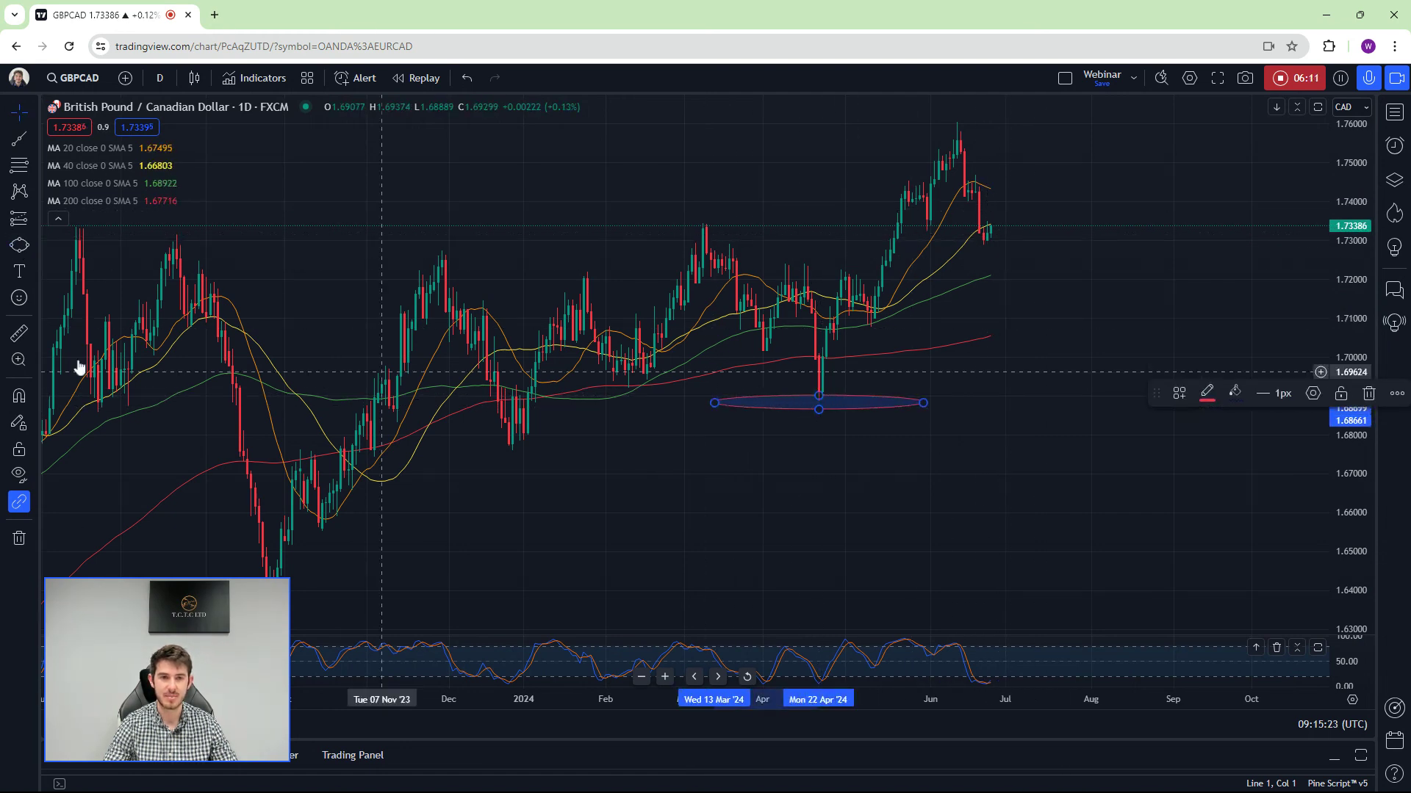
click(19, 245)
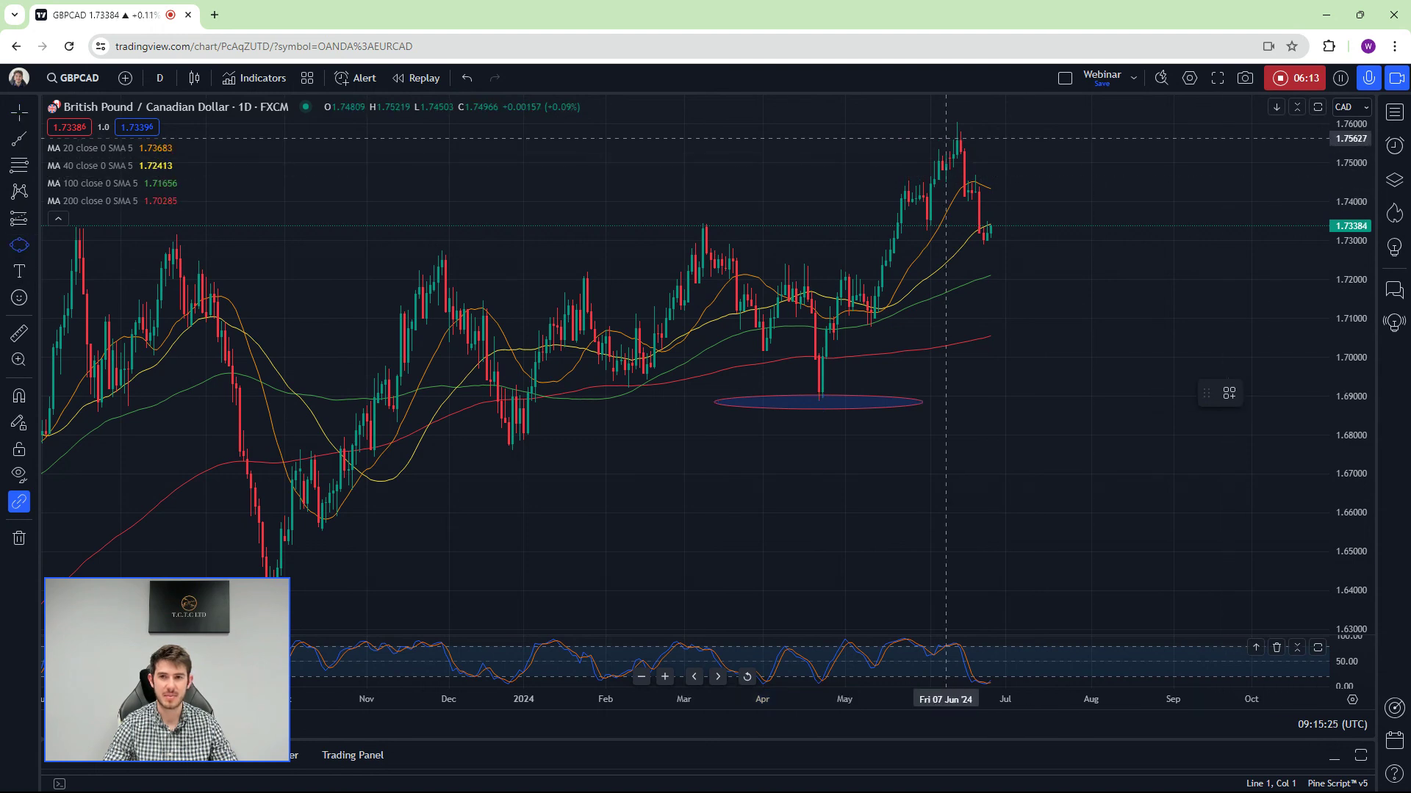
mouse_move(960, 124)
mouse_down()
mouse_move(1023, 141)
mouse_move(1240, 142)
mouse_up()
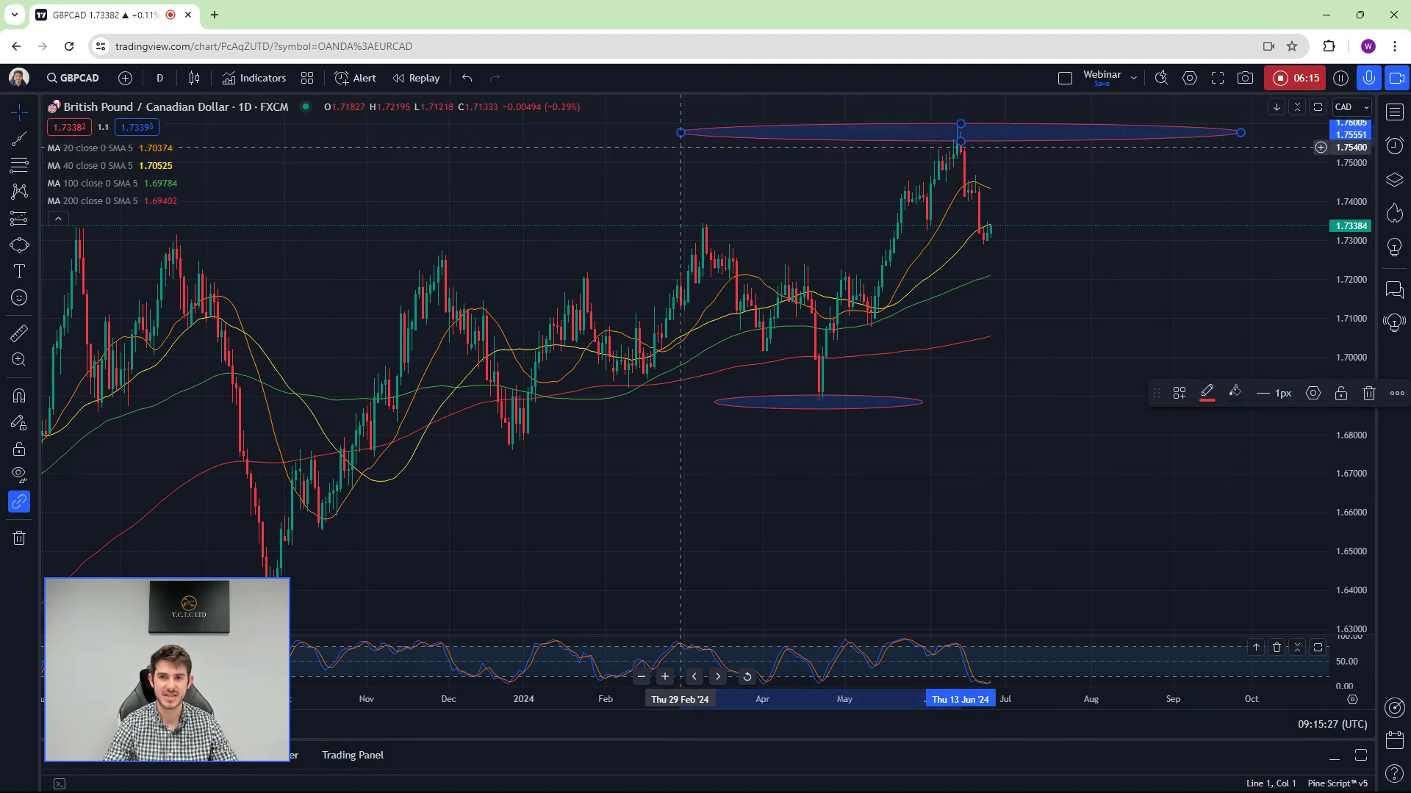
click(822, 401)
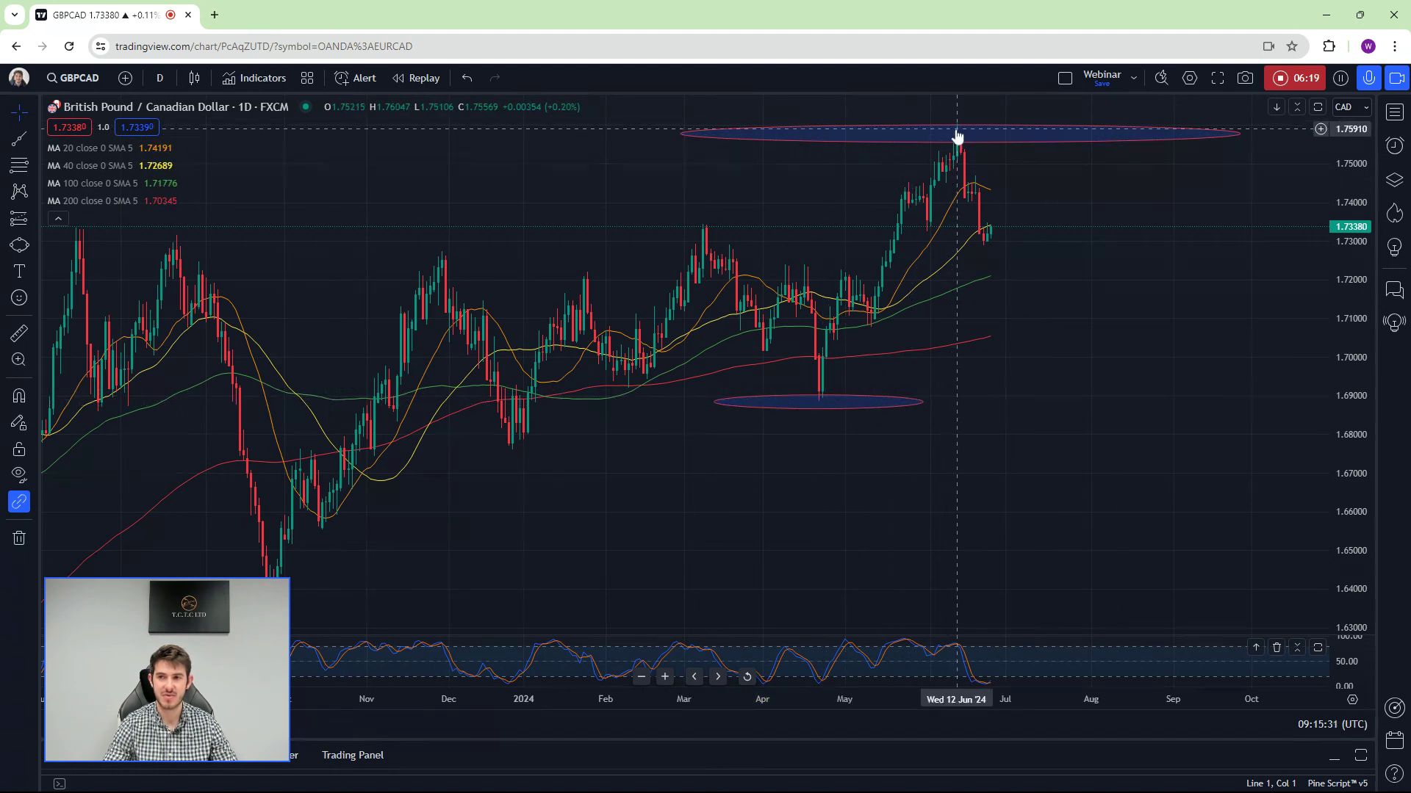
Draw a flat ellipse at about 1.732 on the 24 June 2024 low and widen it back to late March
drag(1120, 266, 1058, 270)
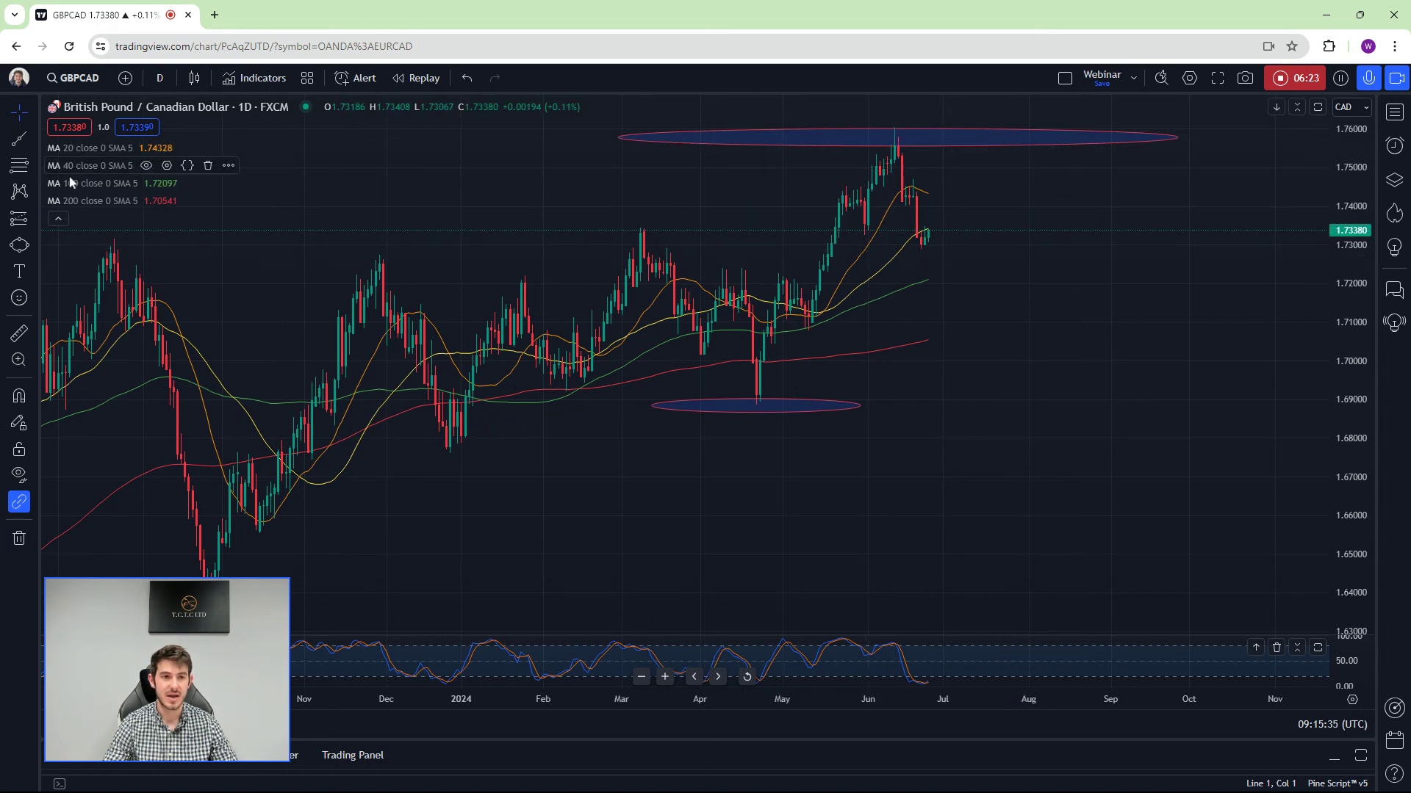
click(20, 247)
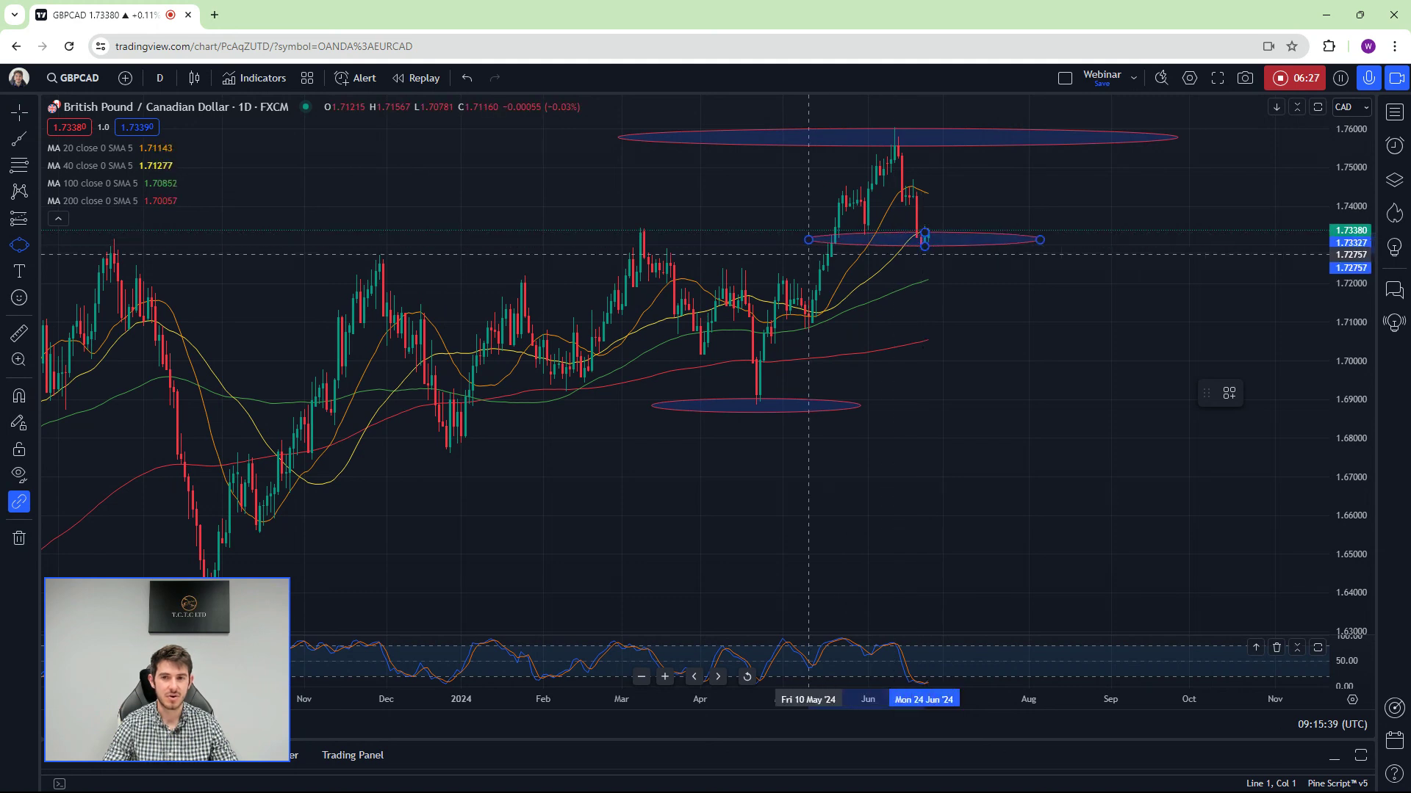
click(682, 239)
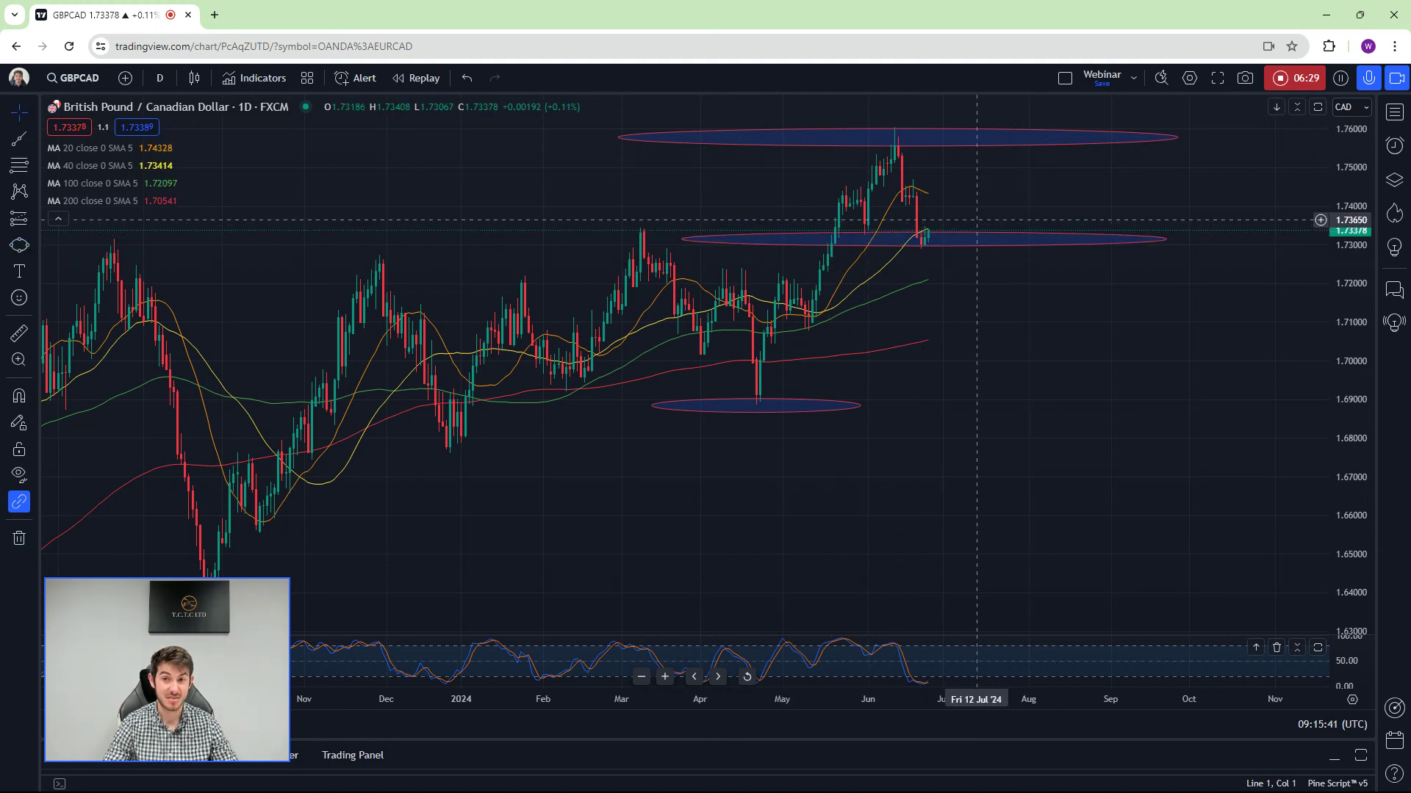
Draw a short arrow marker rising from the latest GBPCAD candle at about 1.734 to about 1.740
click(30, 247)
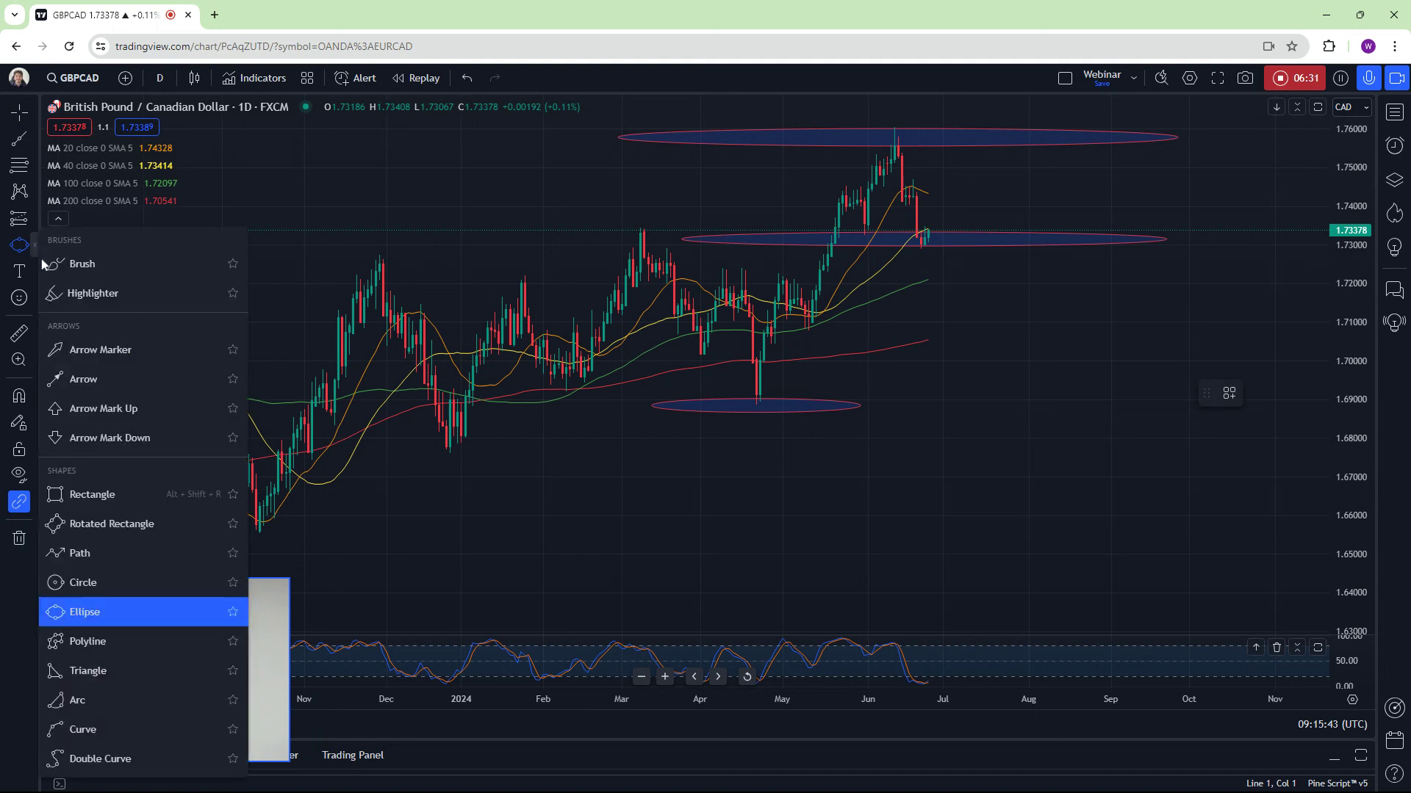
click(101, 347)
drag(932, 232, 942, 207)
scroll(953, 197, up, 2)
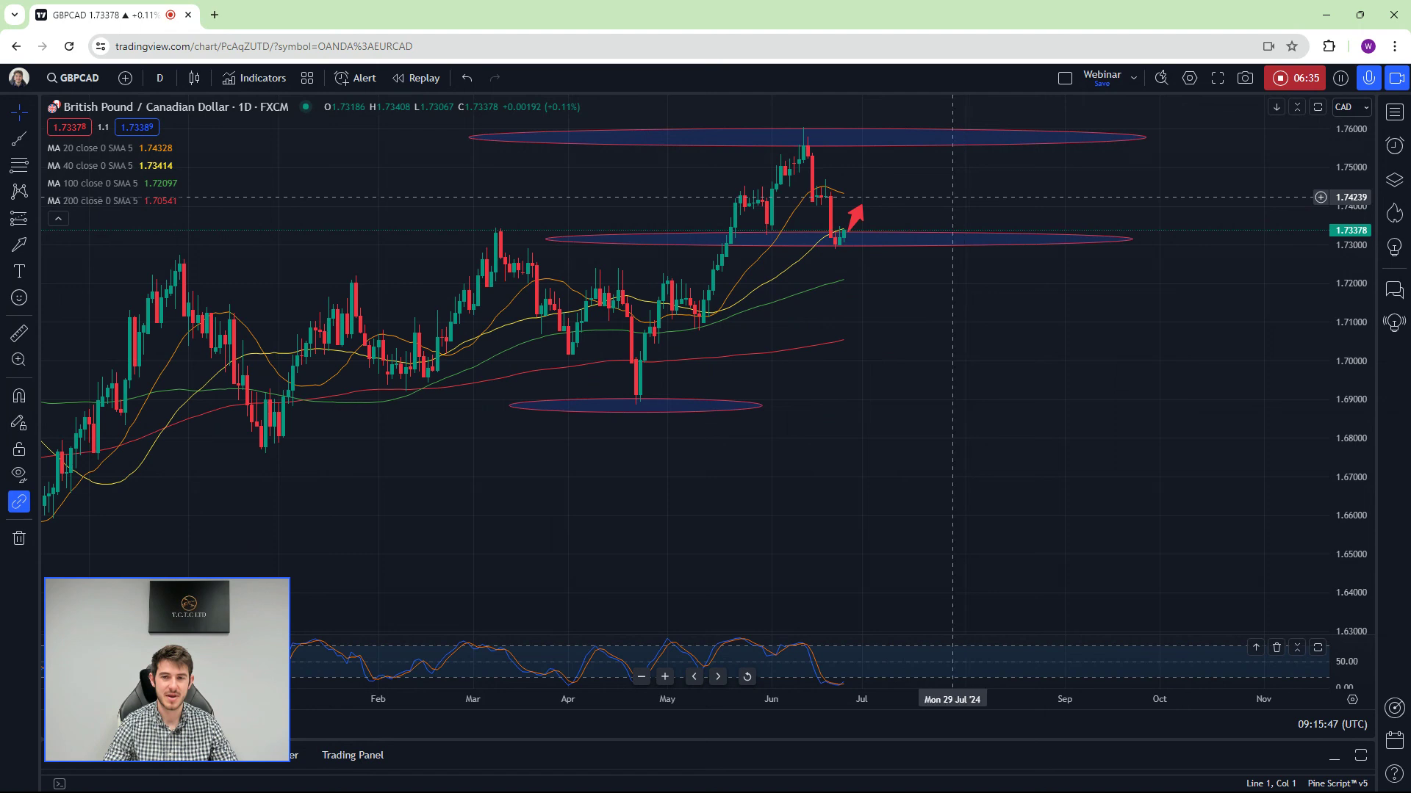
Place a horizontal line at about 1.741, level with the tip of the rising arrow
click(32, 137)
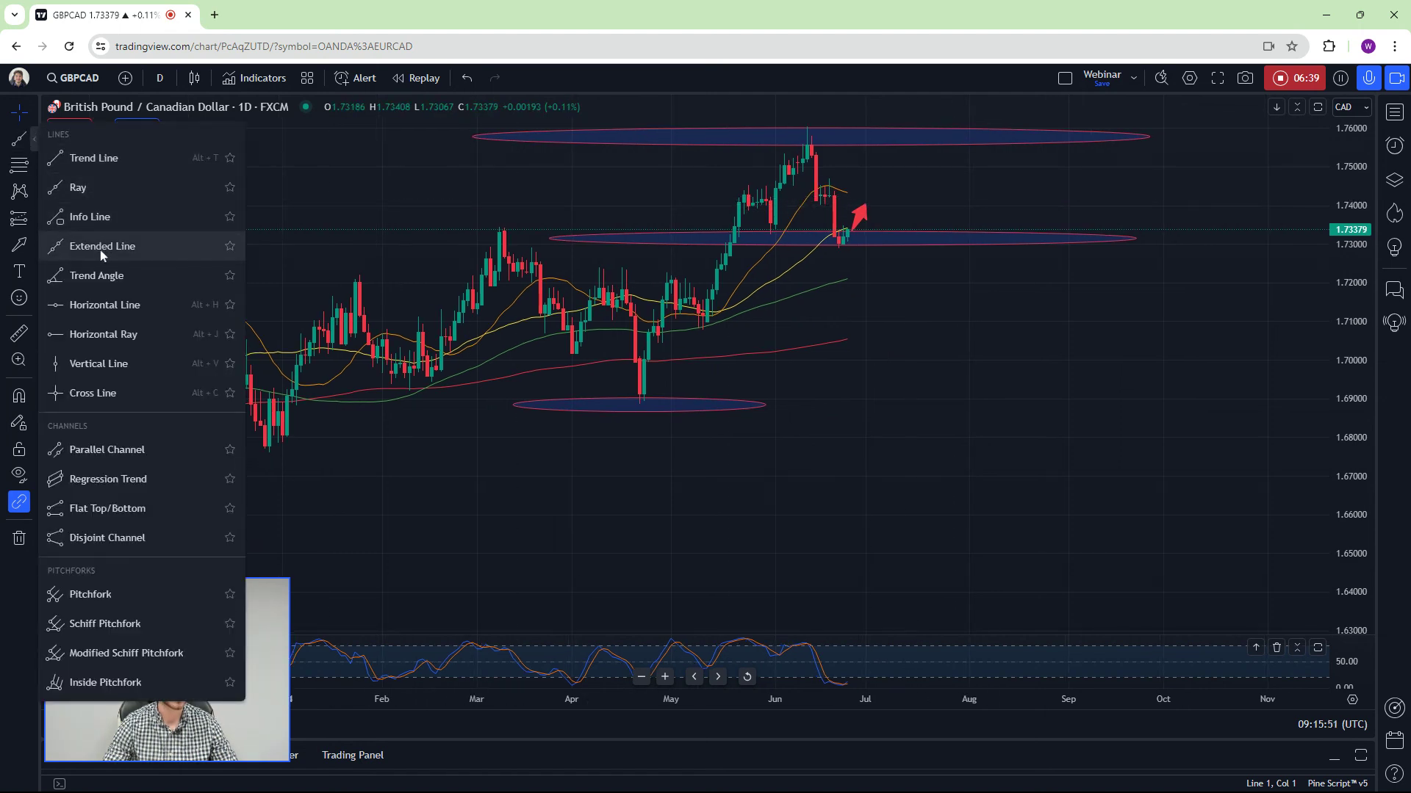
click(109, 312)
click(898, 202)
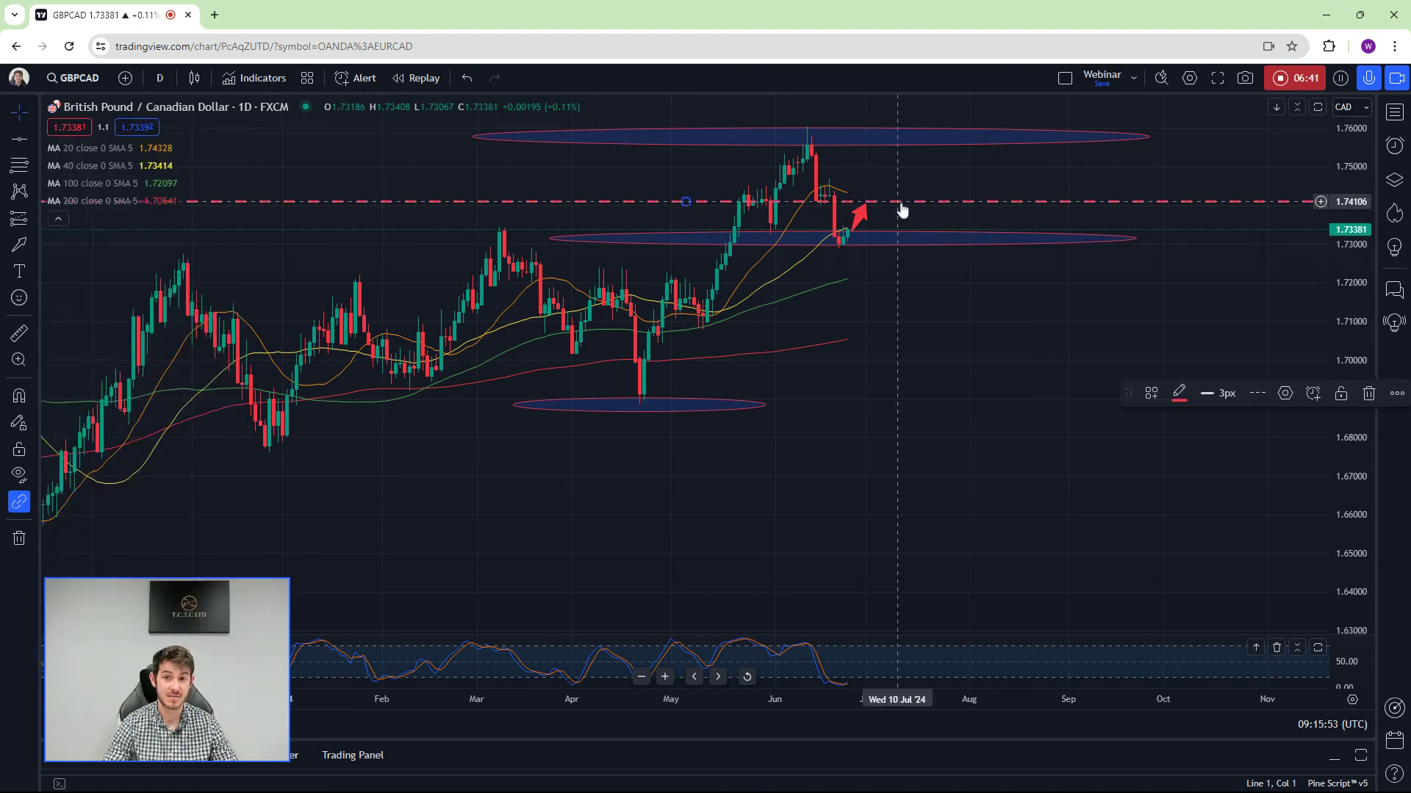
click(908, 215)
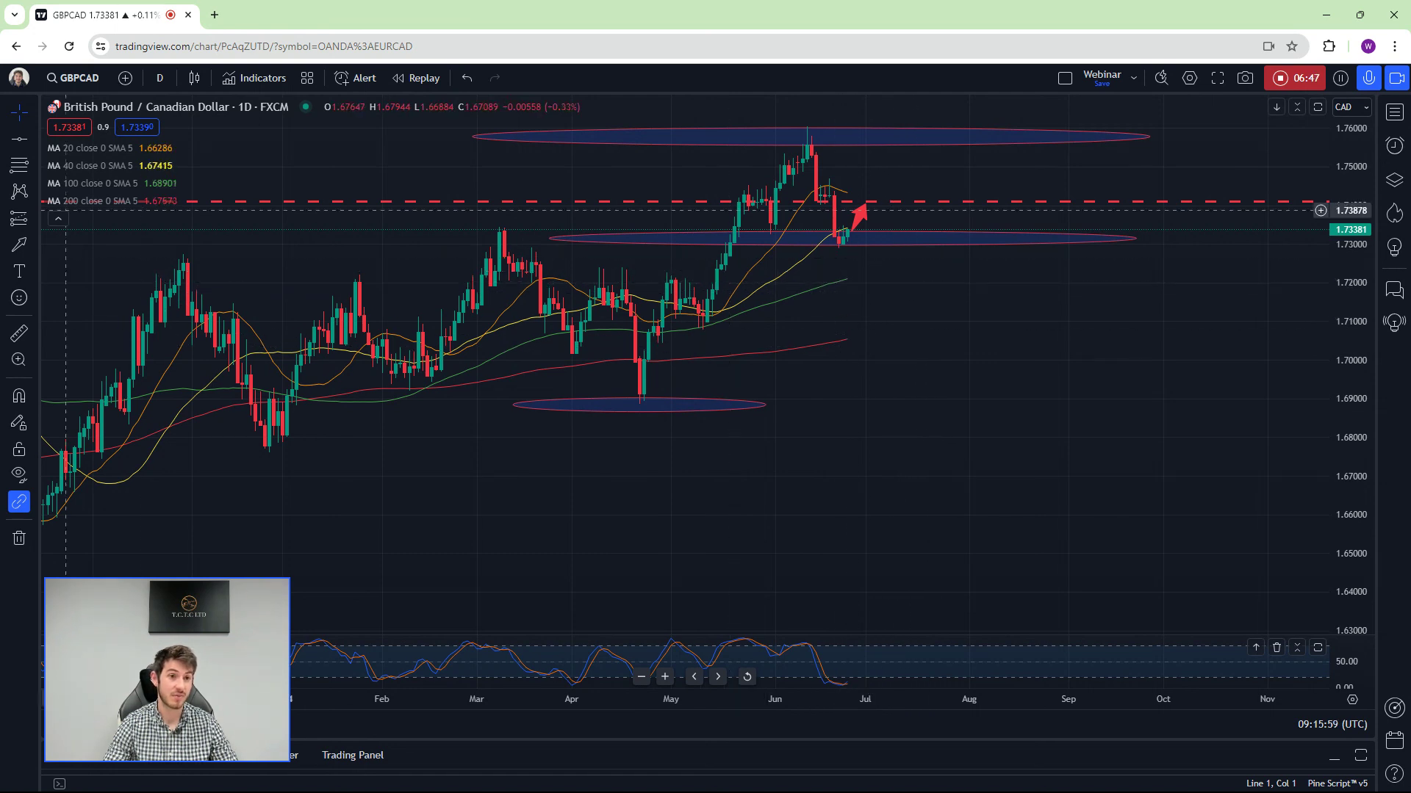
Draw a falling arrow marker from the dashed line at about 1.741 on 3 July to about 1.719 on 17 July 2024
click(19, 245)
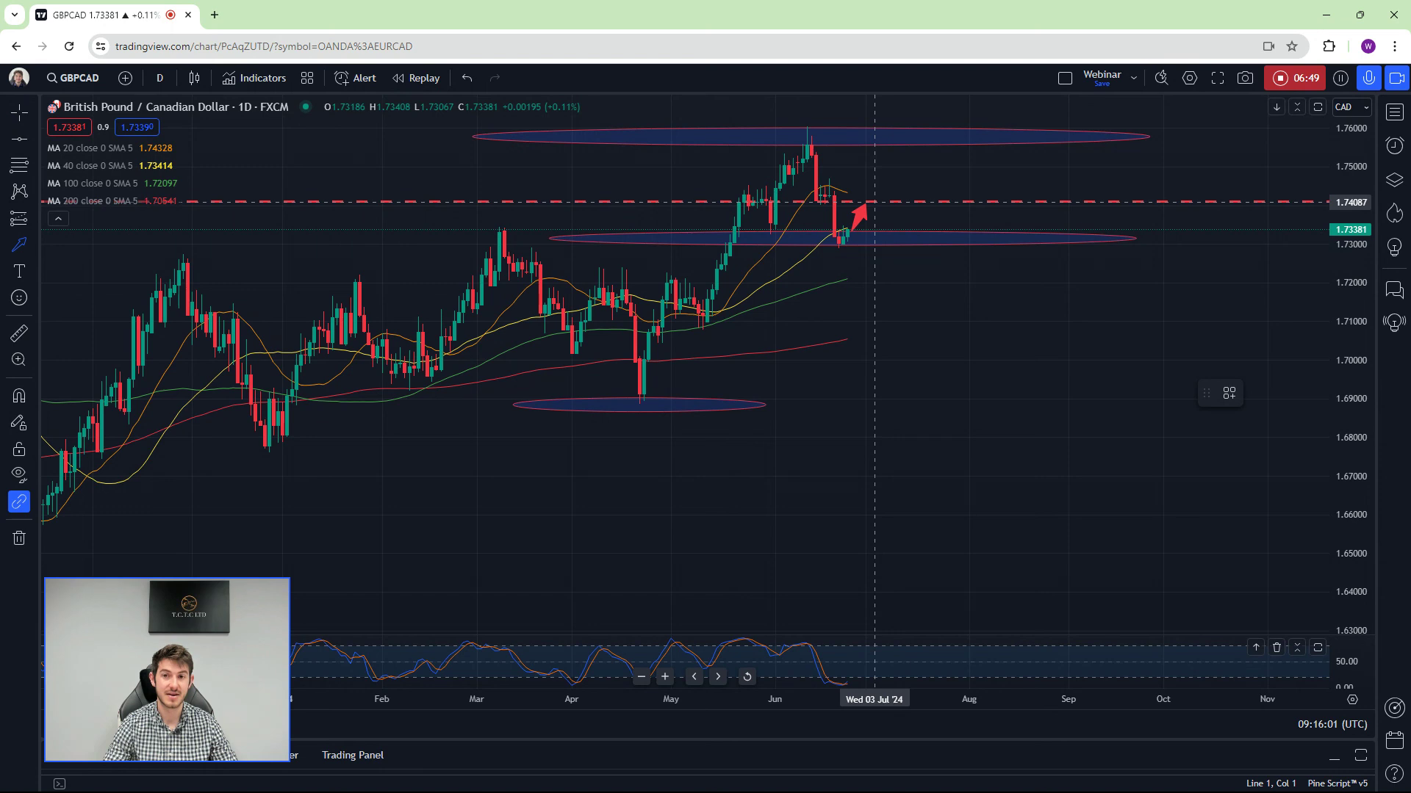
drag(875, 203, 922, 298)
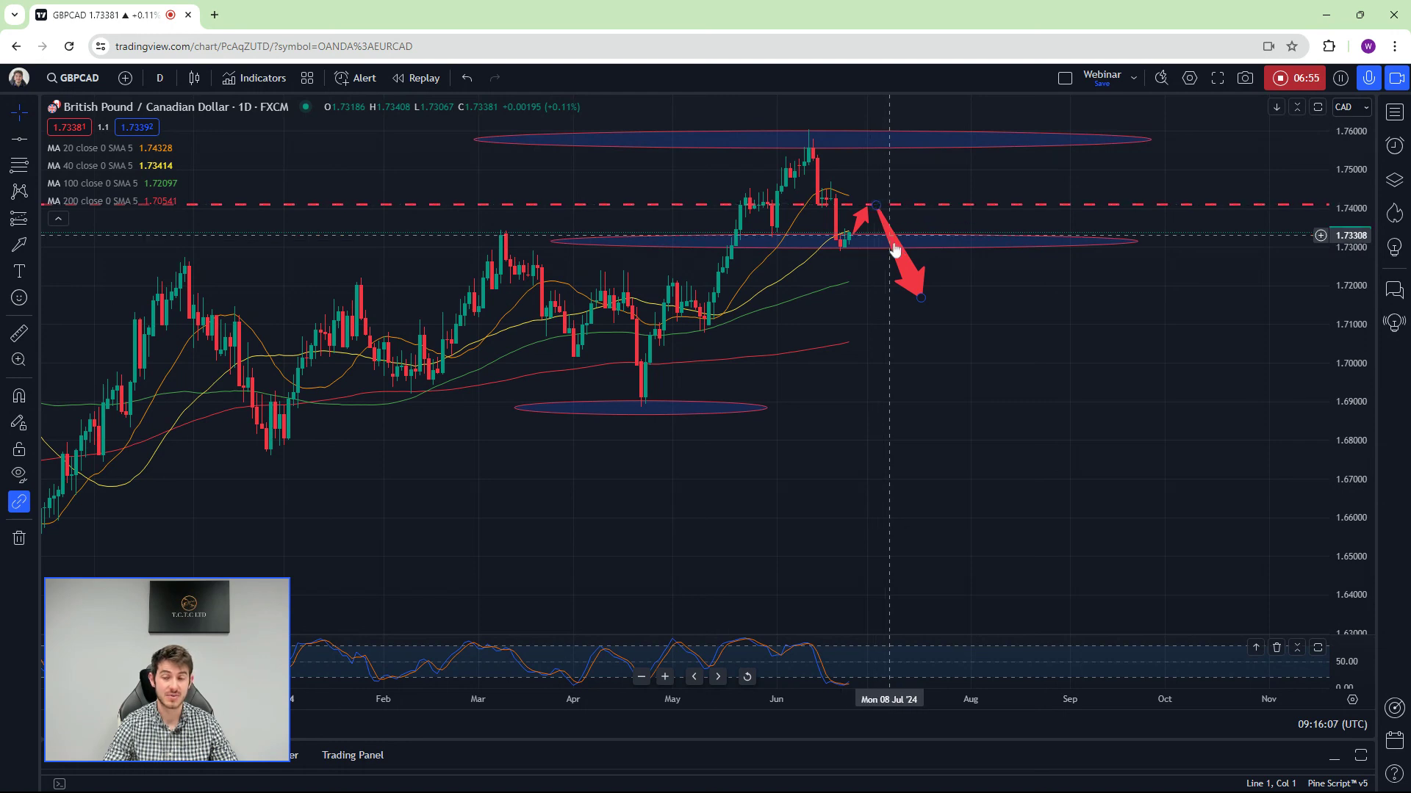
click(923, 301)
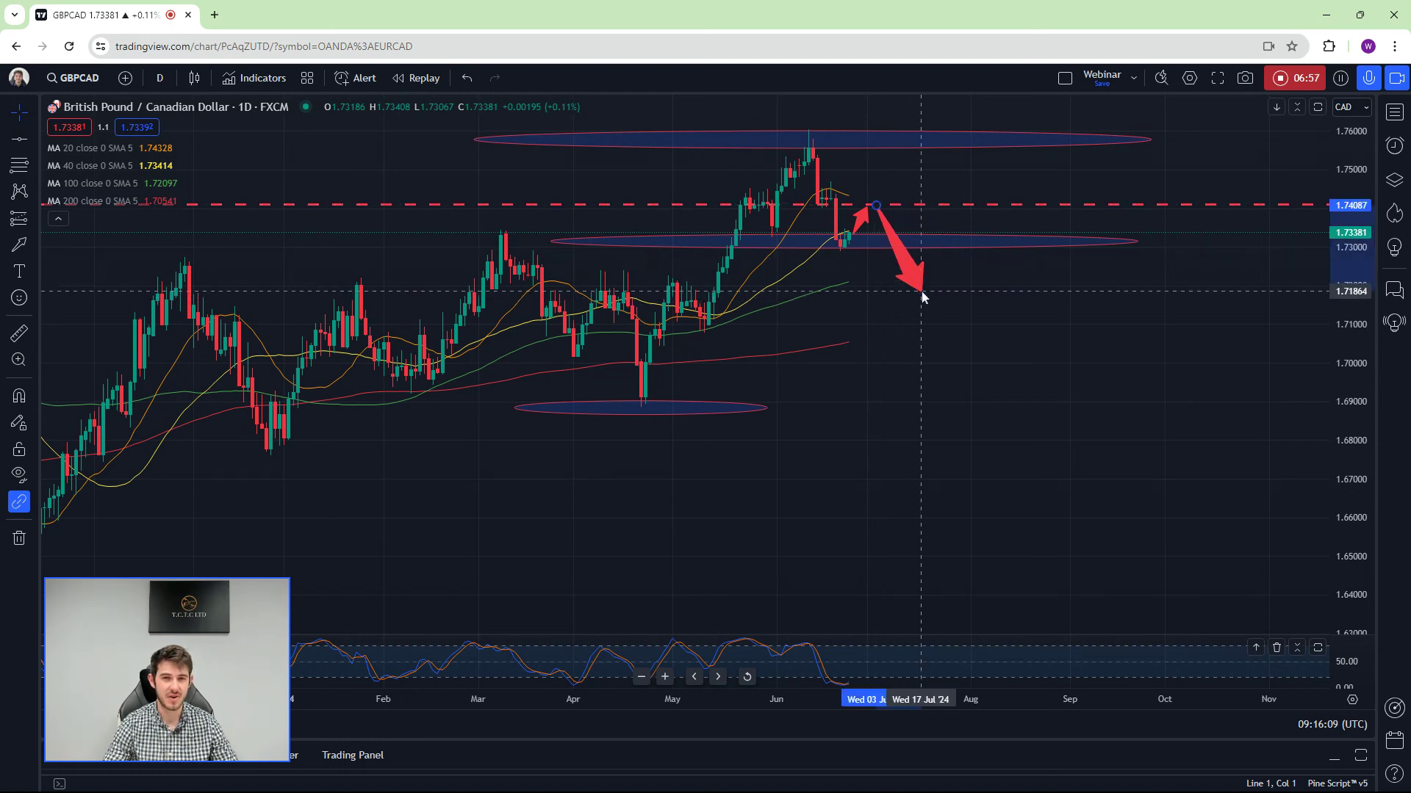
Draw a thin, flat ellipse at about 1.718 at the falling arrow's tip and widen it back to mid-November 2023
click(32, 245)
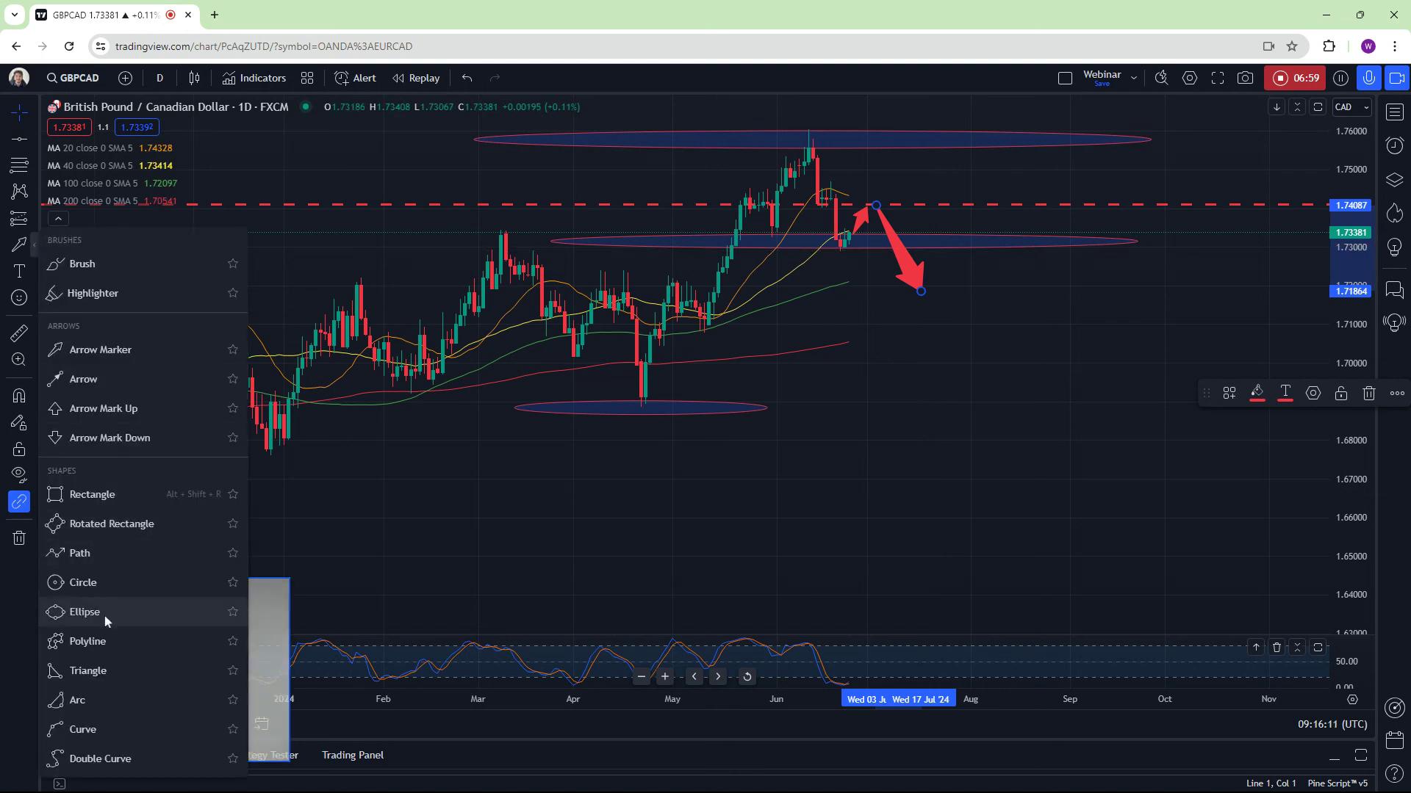
click(96, 614)
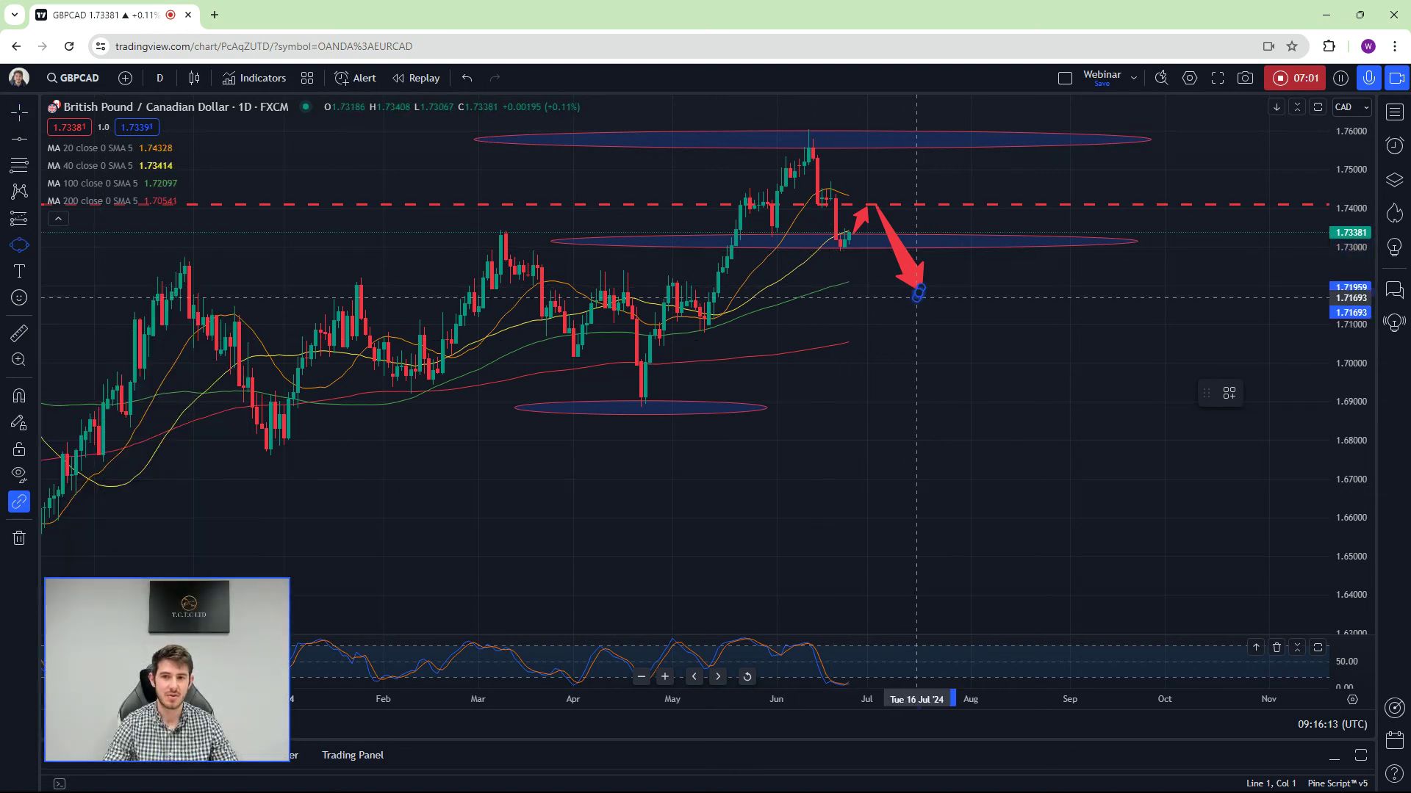
click(918, 292)
drag(920, 303, 136, 291)
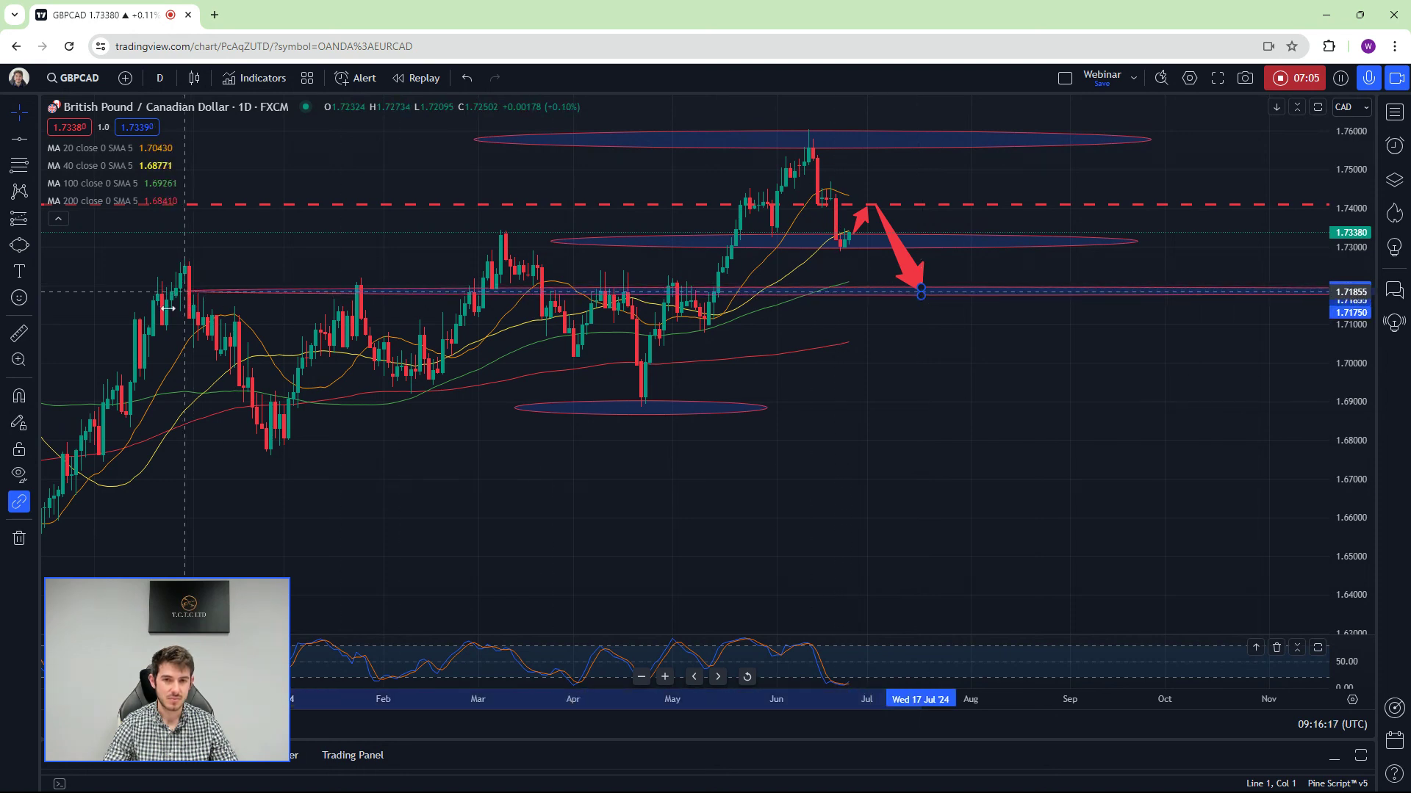
Draw an arrow marker from about 1.706 on 11 July up to about 1.719 on 26 June, pointing at the 100-period moving average
click(35, 247)
click(88, 344)
click(903, 339)
click(848, 282)
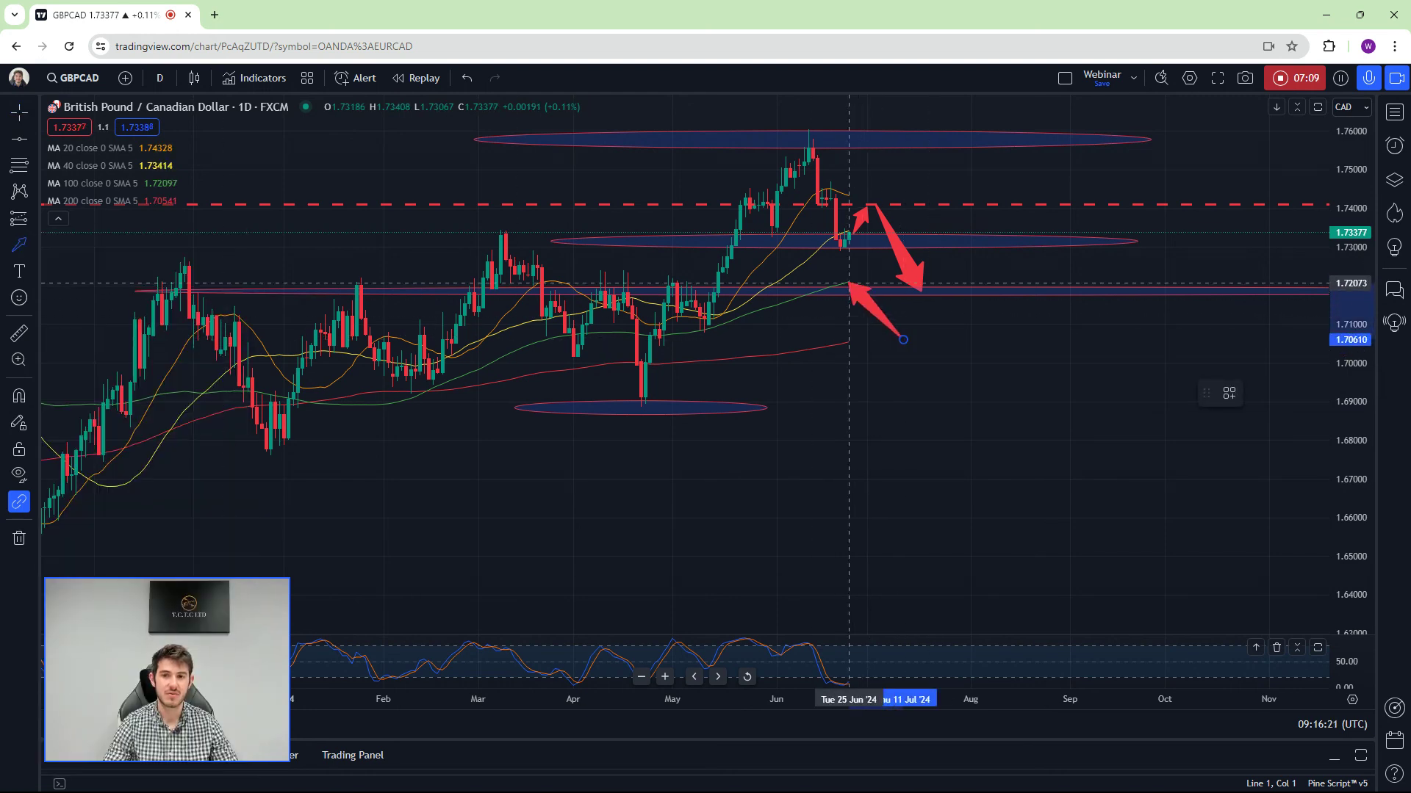
click(854, 294)
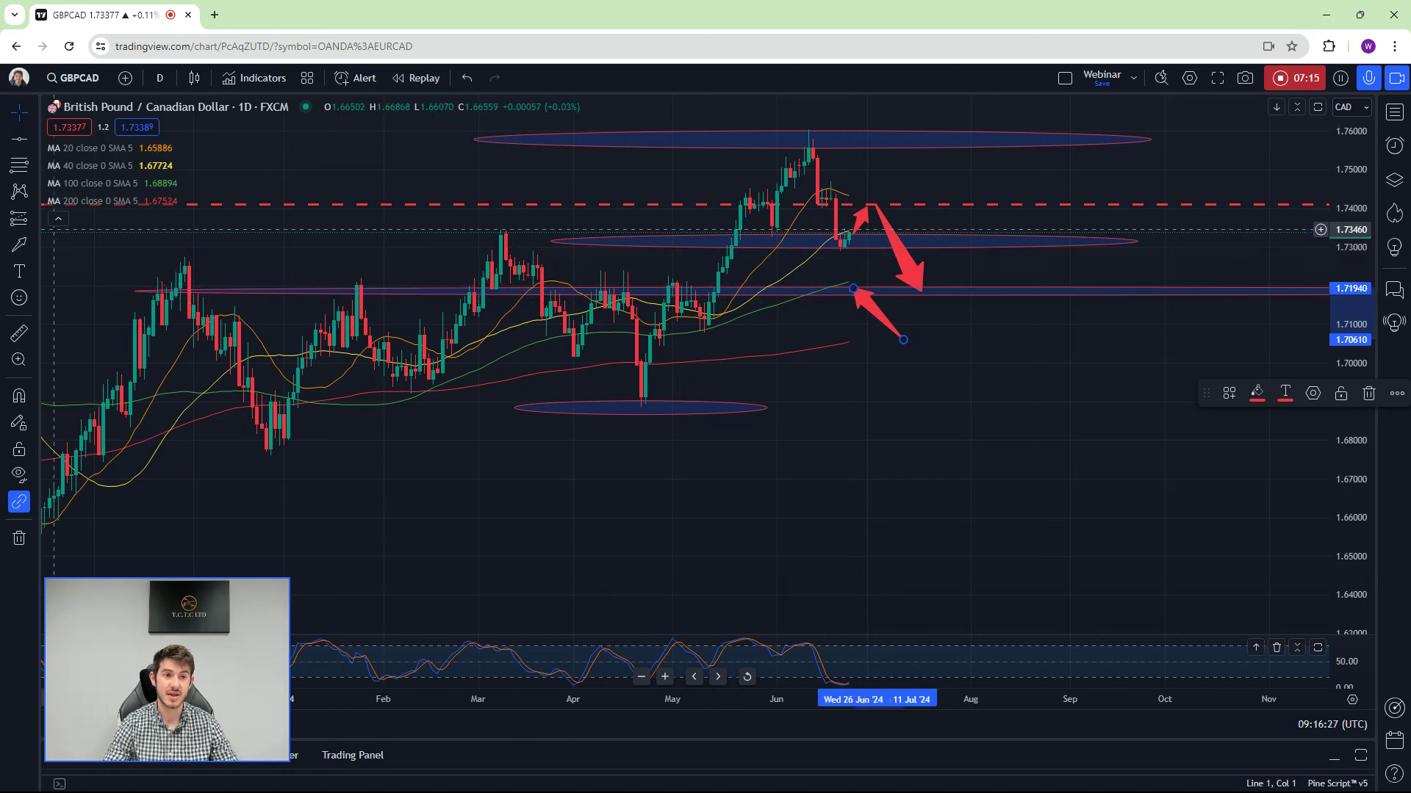
Apply a Fibonacci retracement from the April 2024 low at about 1.689 up to the June peak at about 1.760
click(14, 160)
click(645, 406)
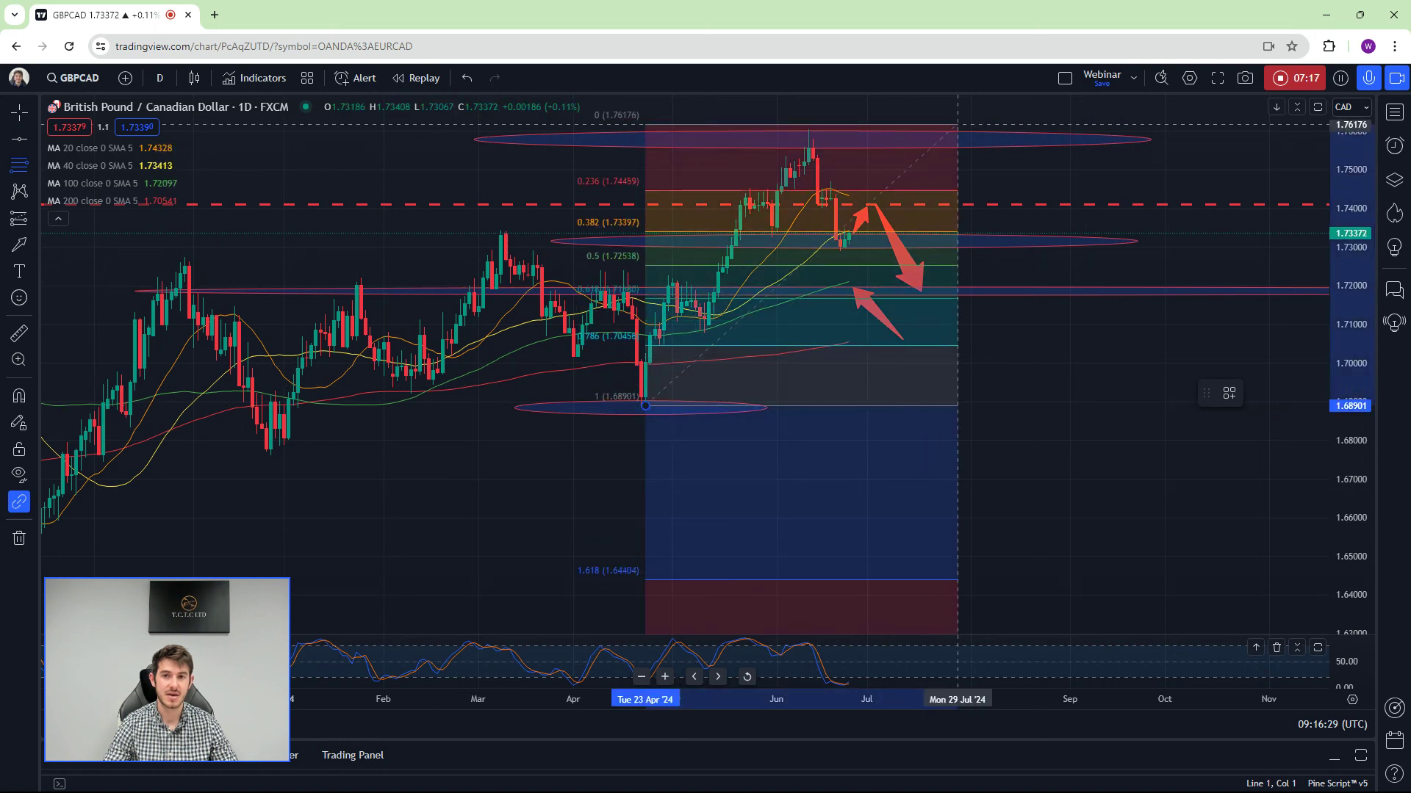
click(957, 130)
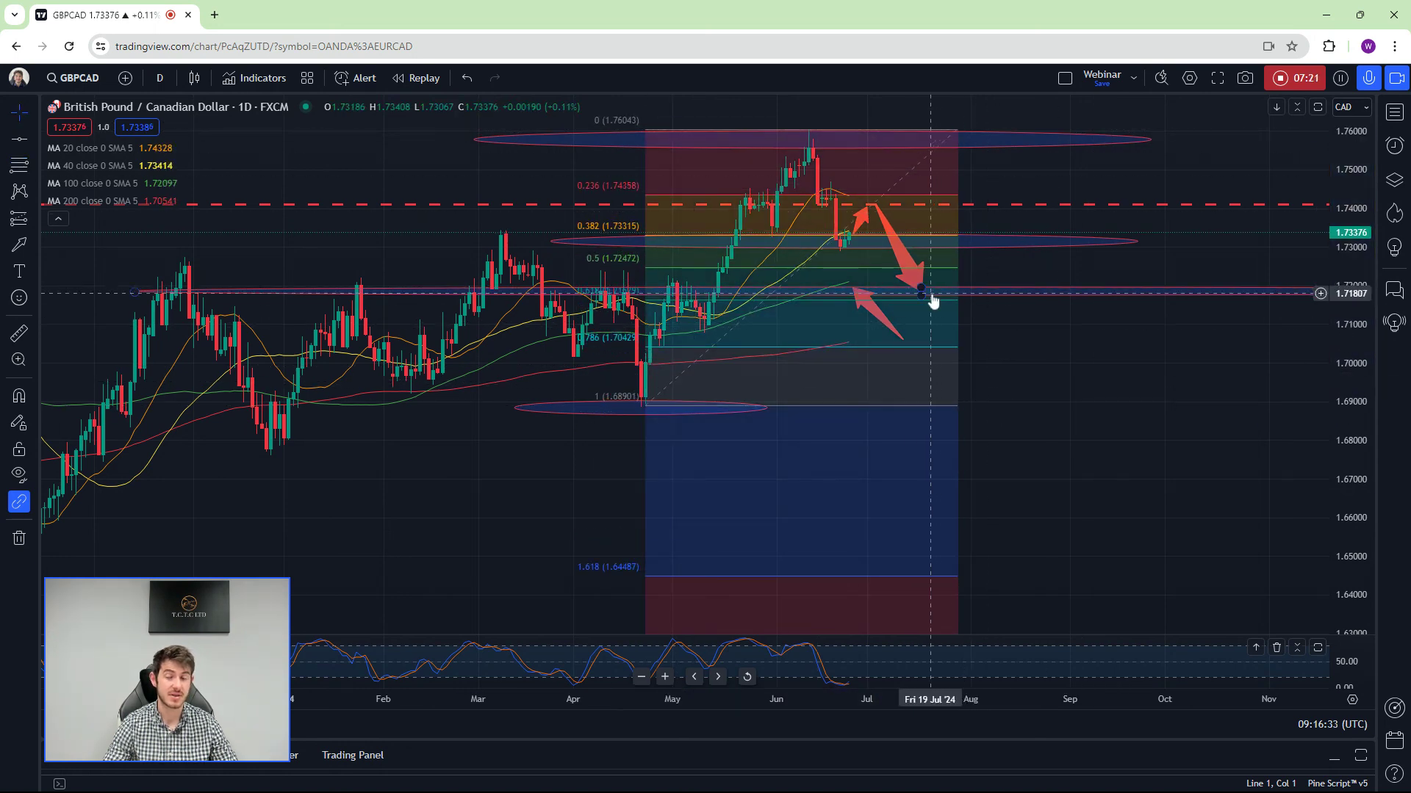
scroll(941, 324, down, 1)
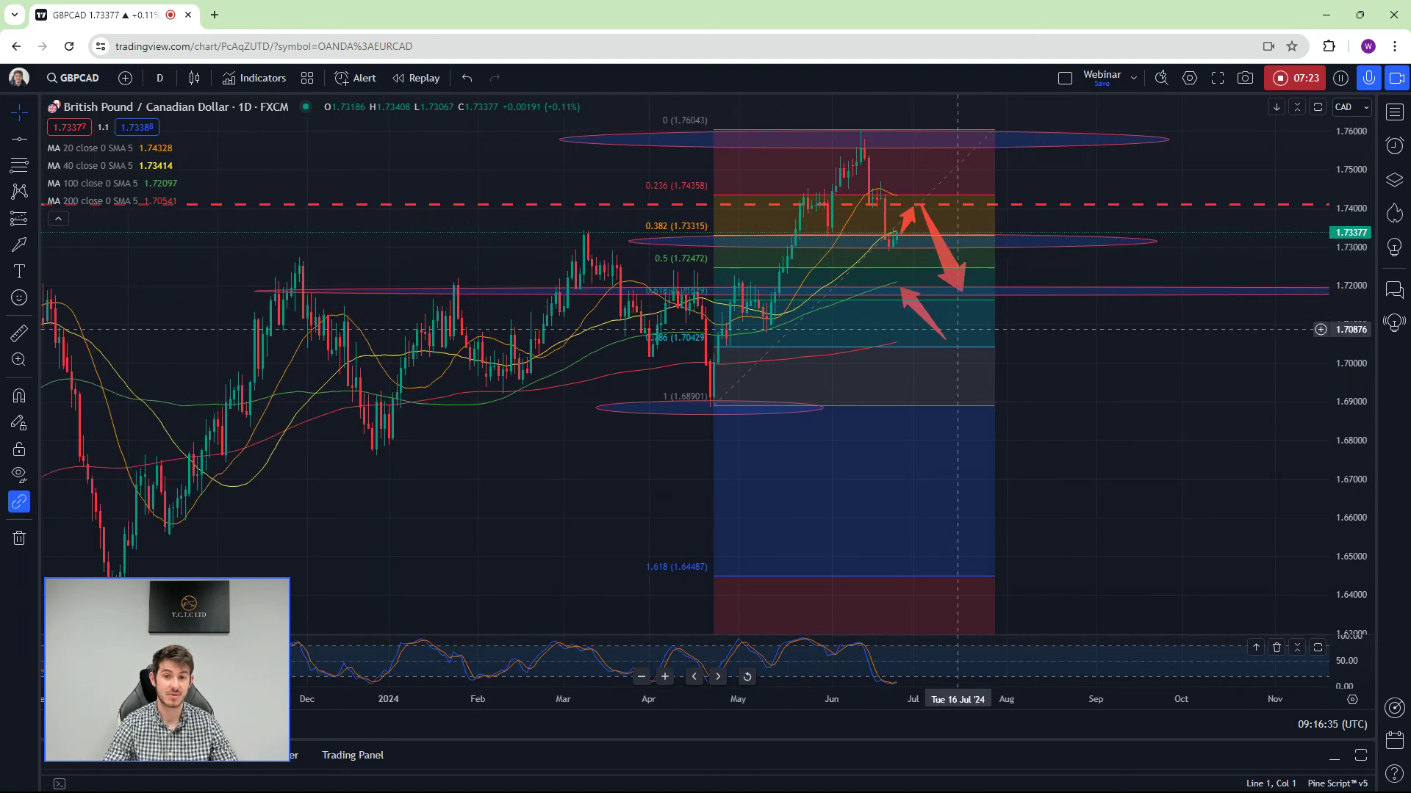
Clear the drawings and draw a rising trend line from about 1.669 on 6 October 2023 through the April 2024 low to about 1.710 in October 2024
right_click(454, 272)
click(661, 497)
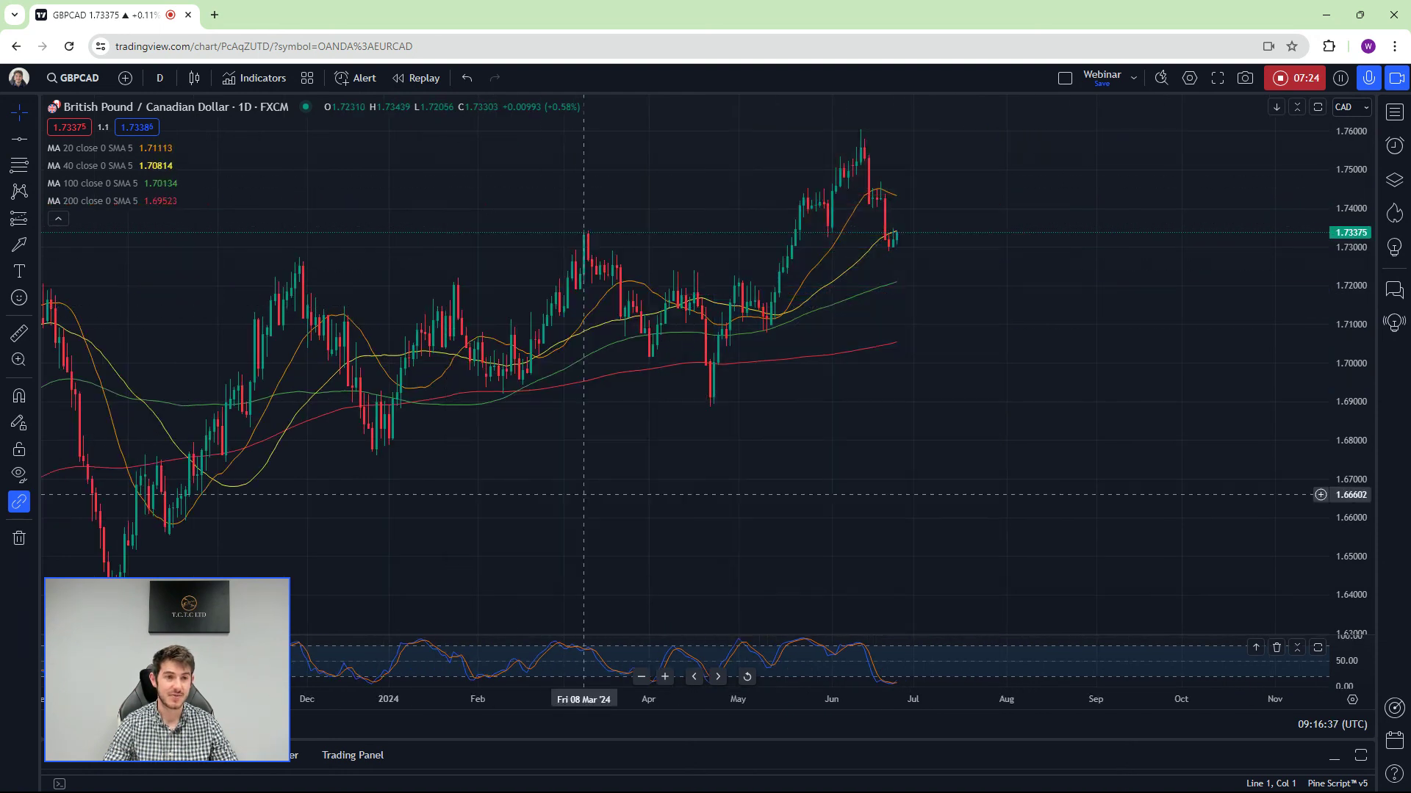
click(33, 141)
click(77, 186)
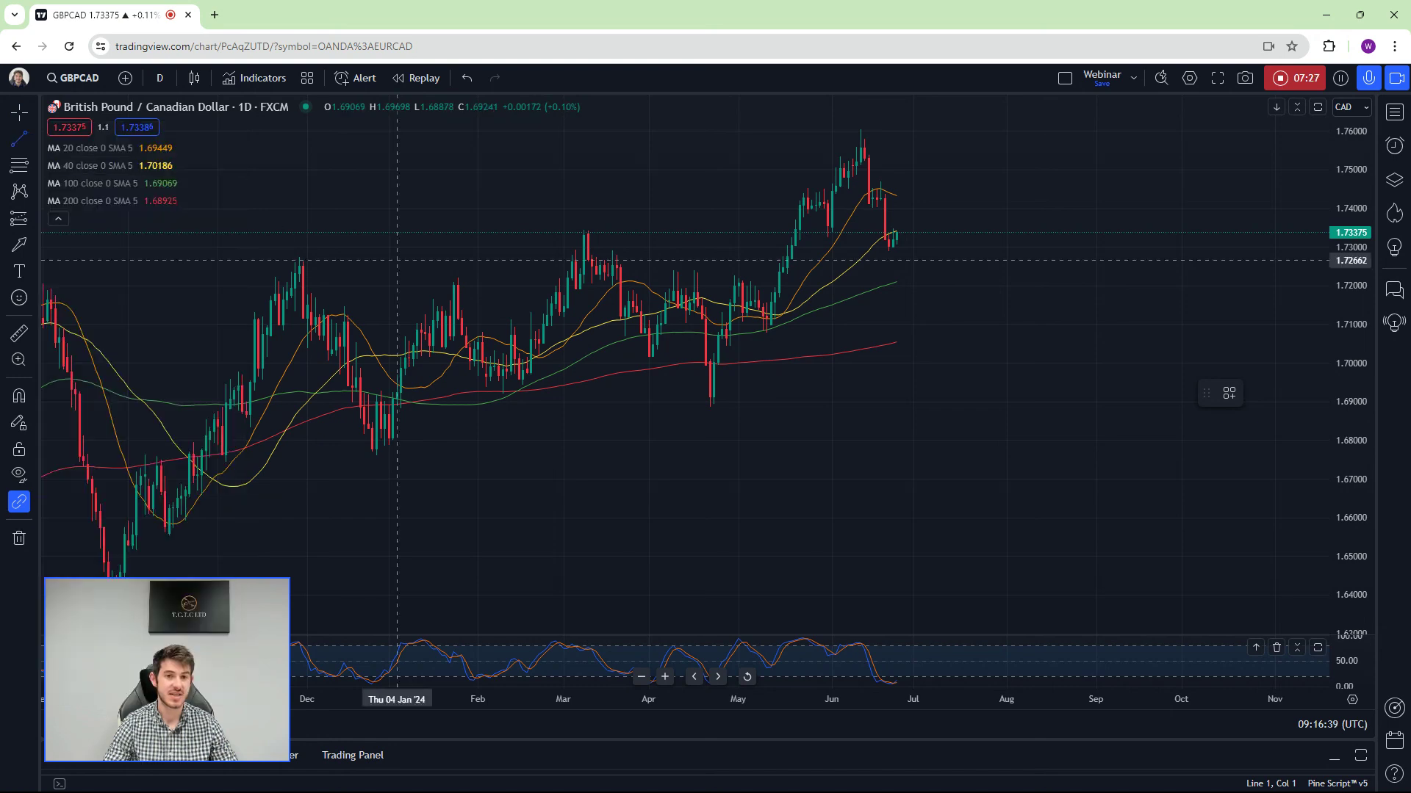
scroll(584, 471, down, 1)
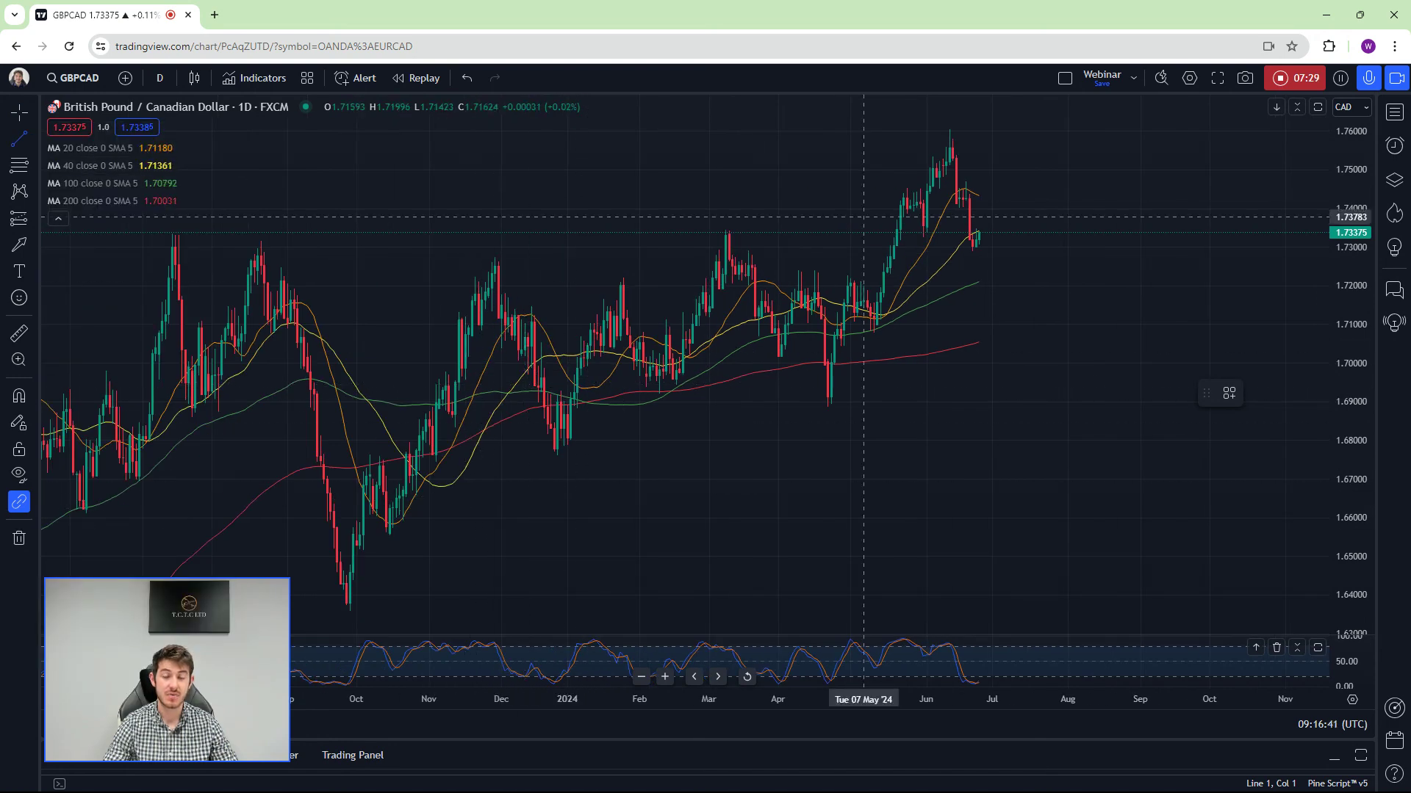
scroll(978, 265, down, 2)
scroll(977, 331, up, 3)
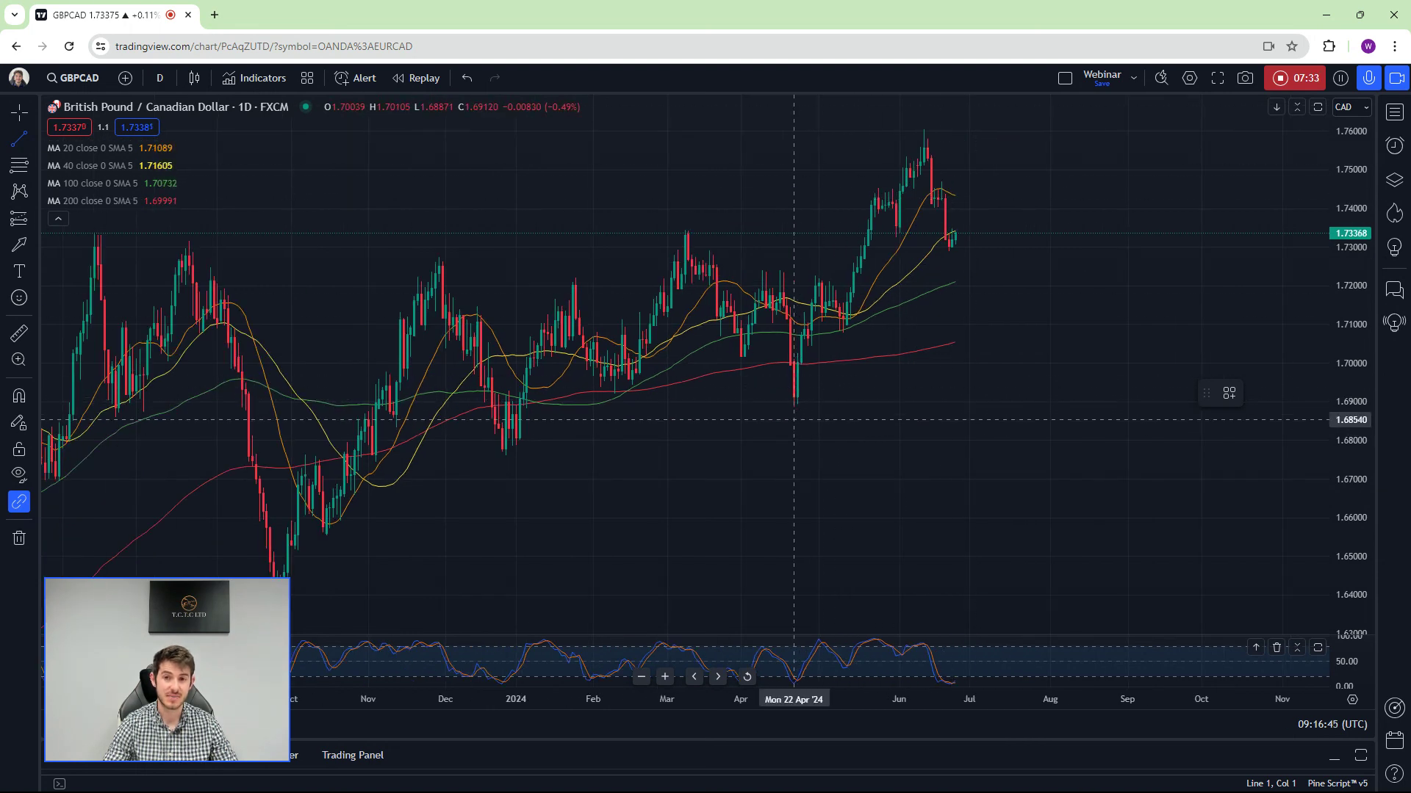
click(779, 417)
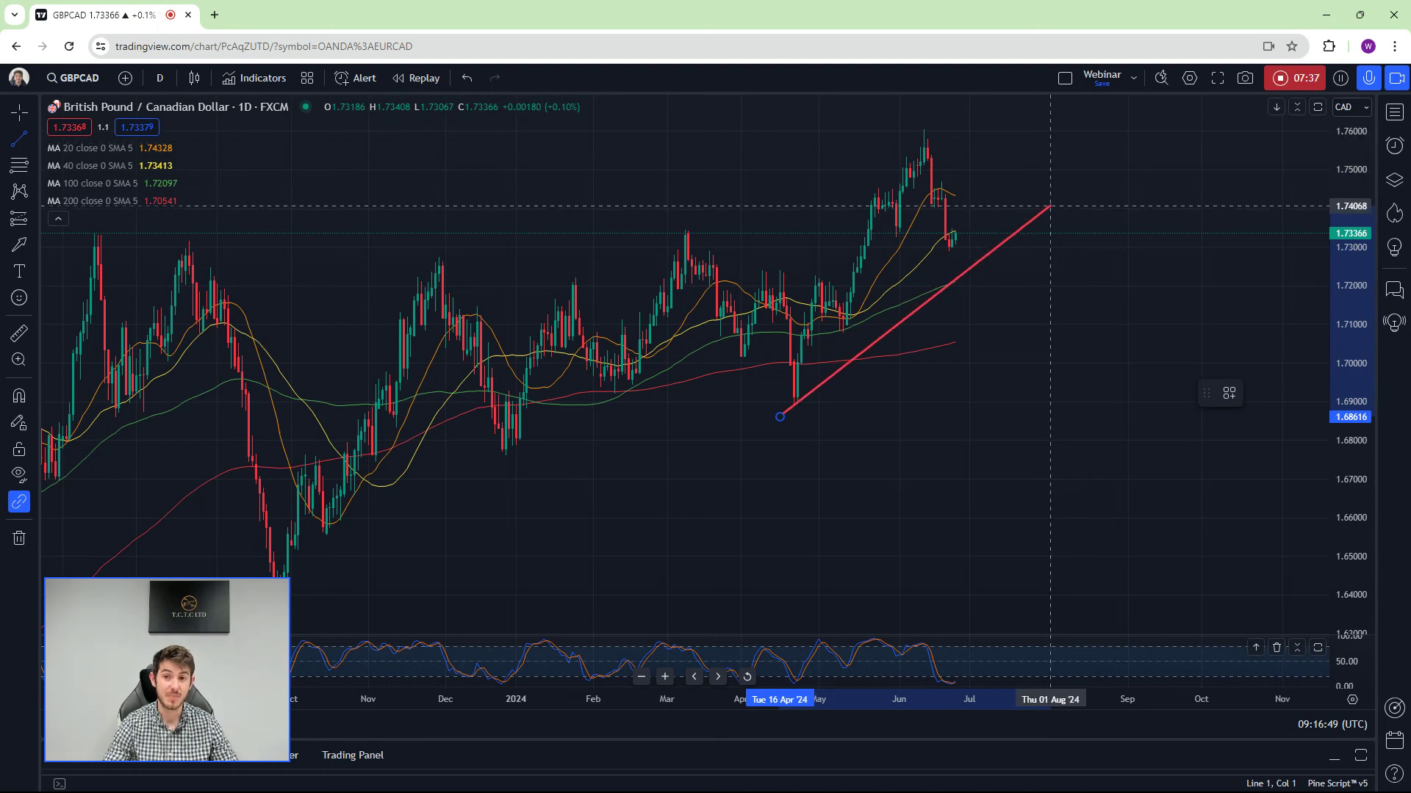
key(Escape)
click(13, 147)
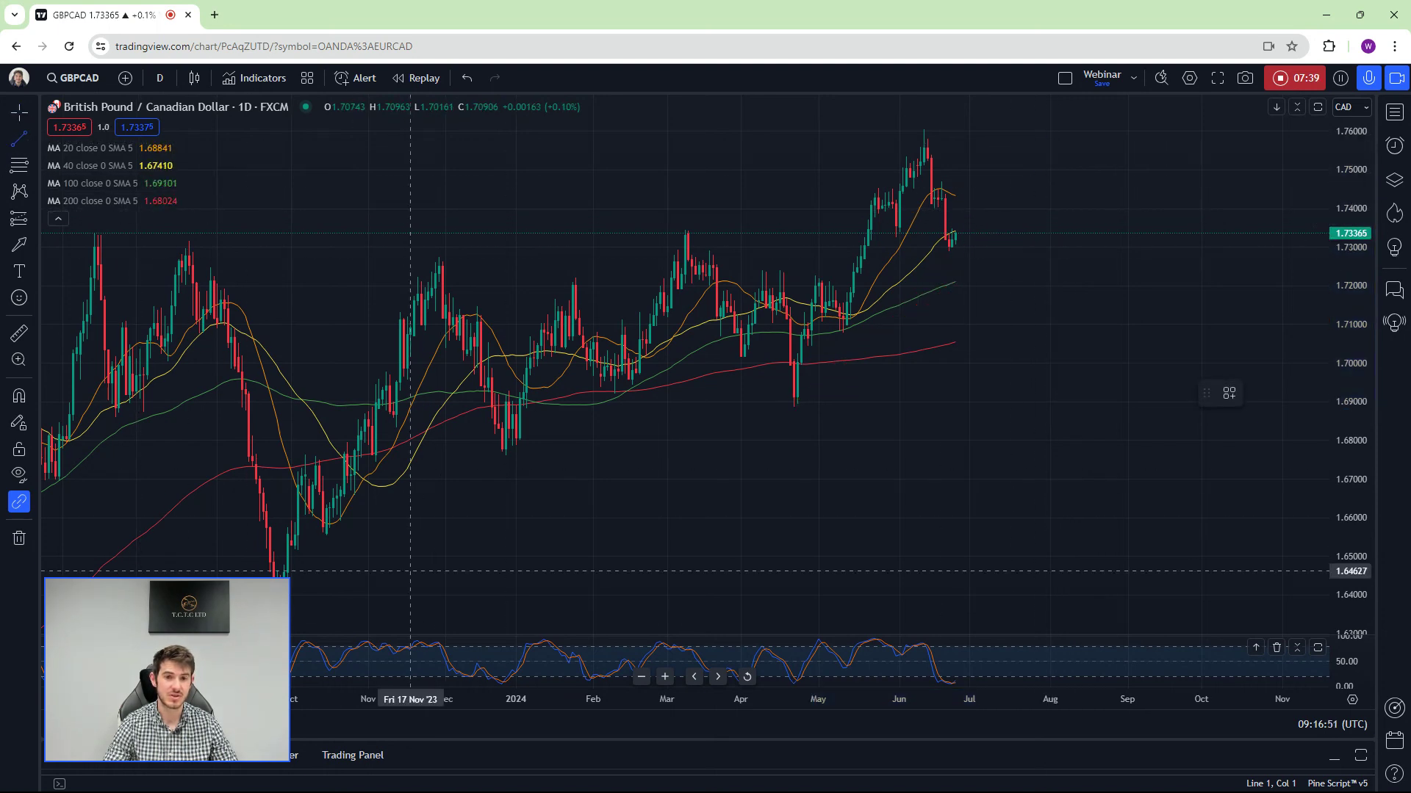
click(303, 483)
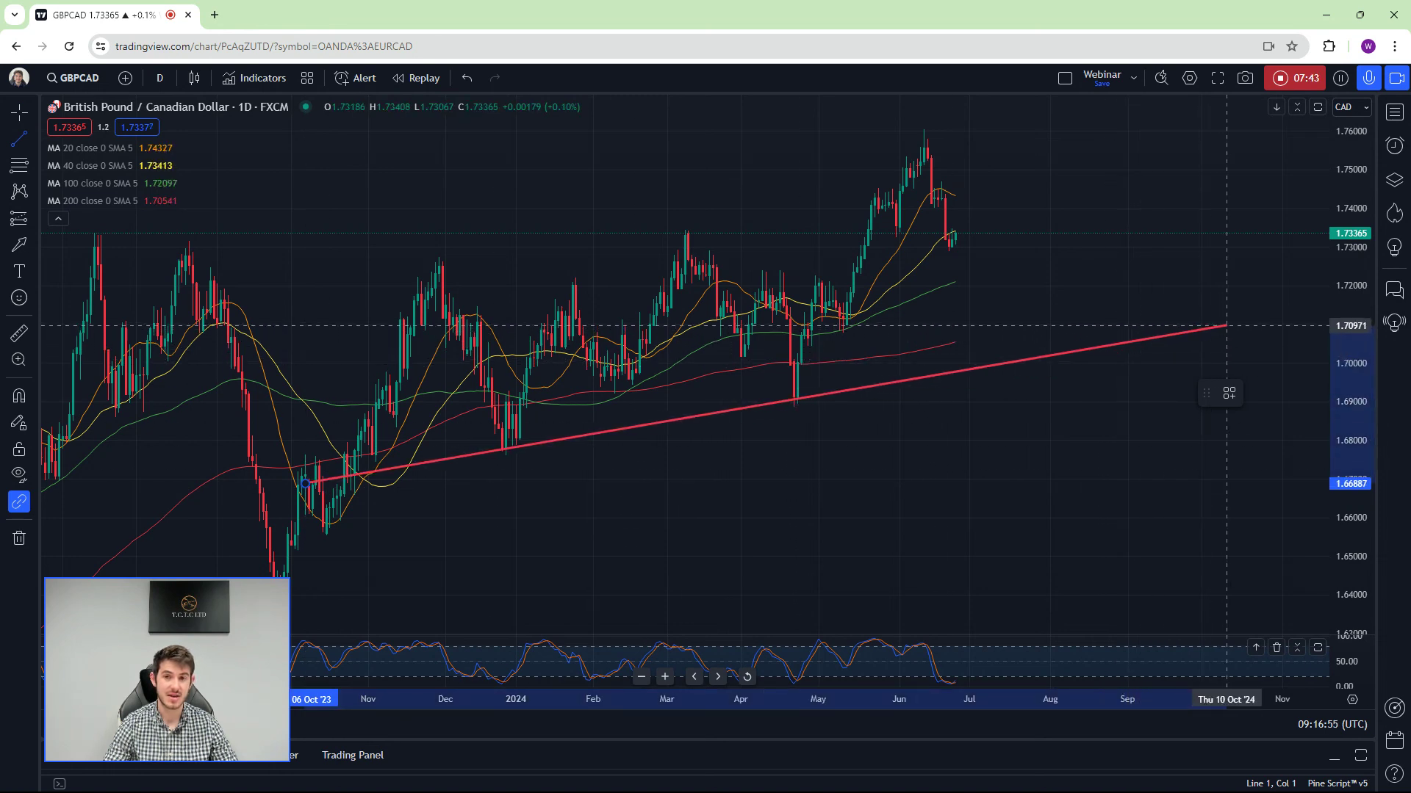
click(1226, 324)
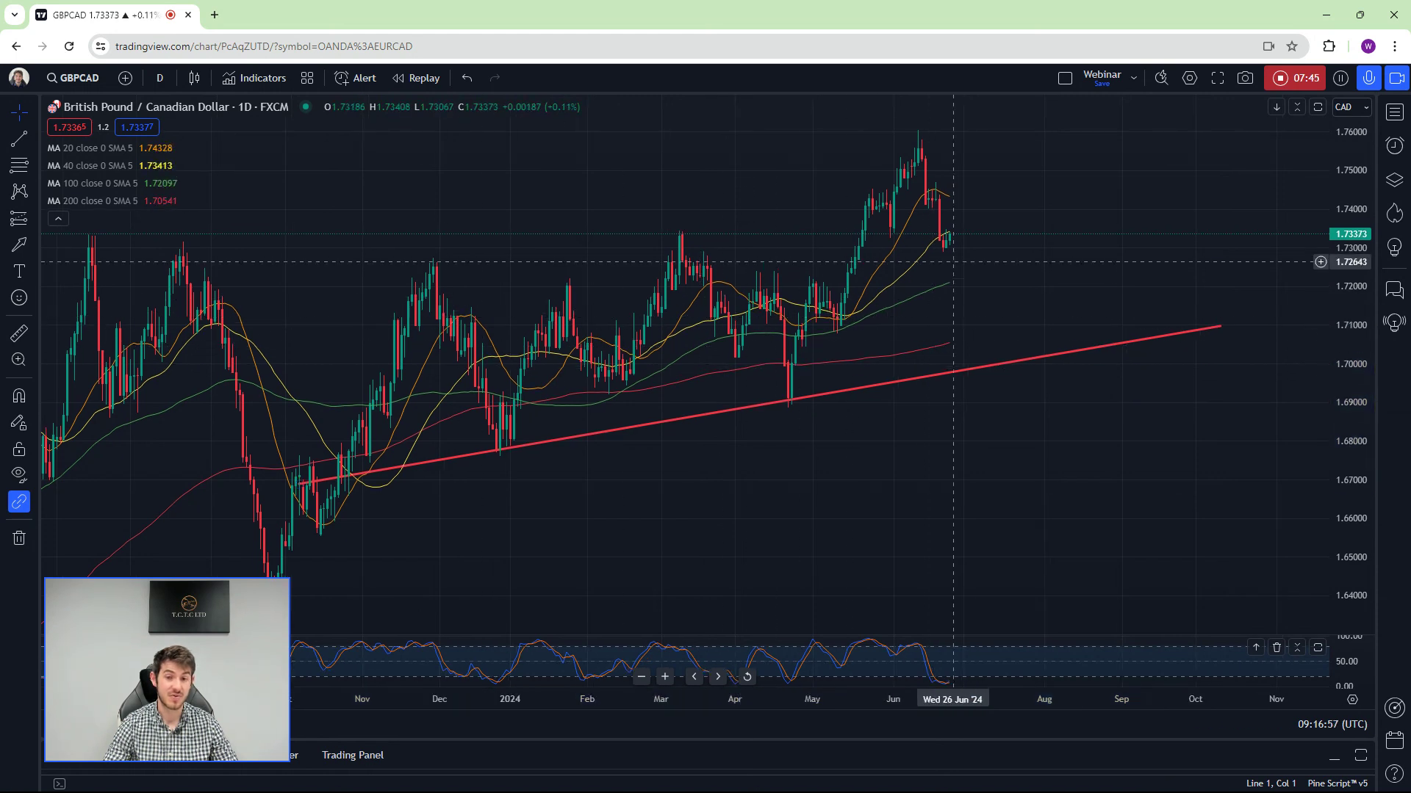
Mark the April 2024 low, the early May high and the June peak with freehand brush arcs
click(27, 252)
click(80, 266)
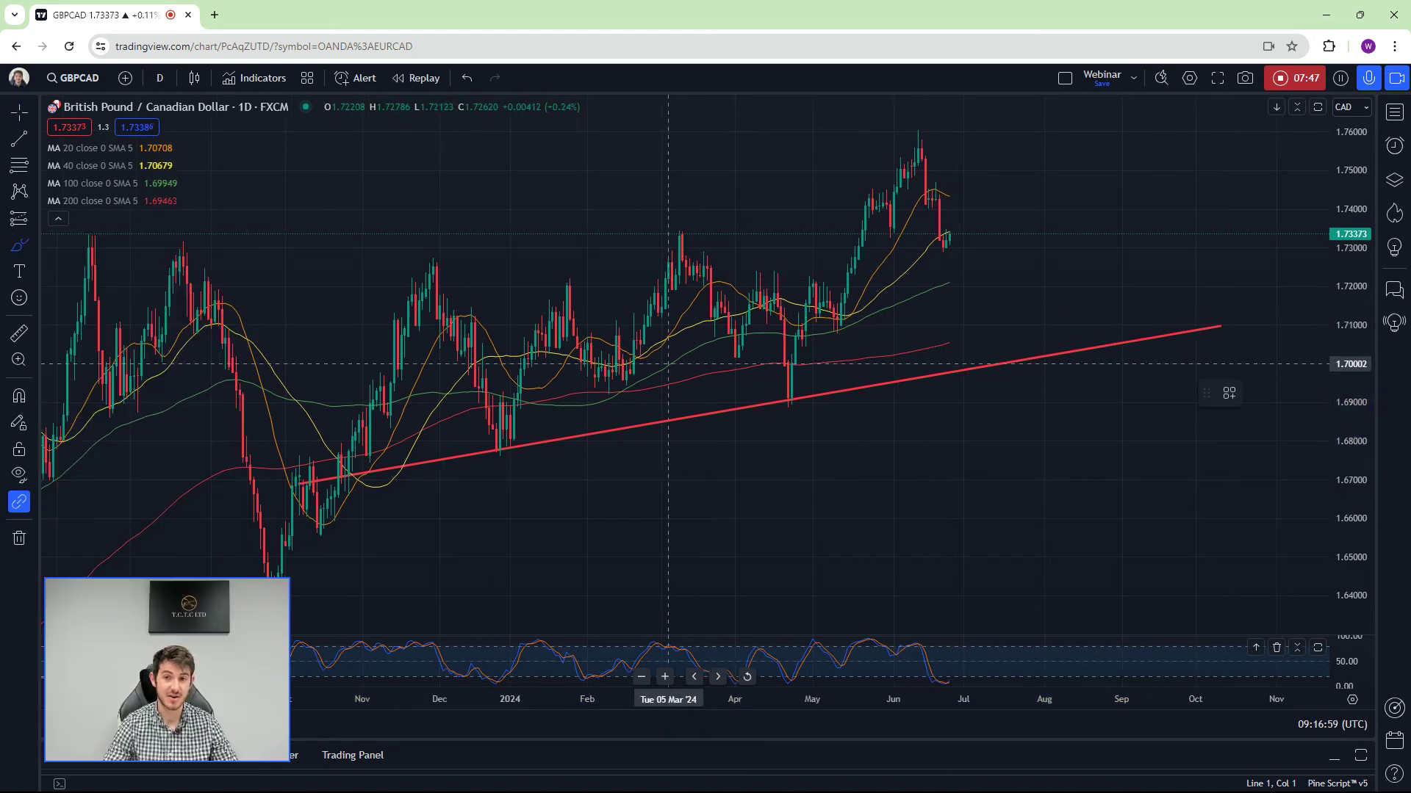
drag(770, 401, 834, 415)
mouse_move(787, 301)
mouse_down()
mouse_move(816, 268)
mouse_move(847, 331)
mouse_up()
mouse_move(911, 156)
mouse_down()
mouse_move(922, 125)
mouse_move(949, 151)
mouse_up()
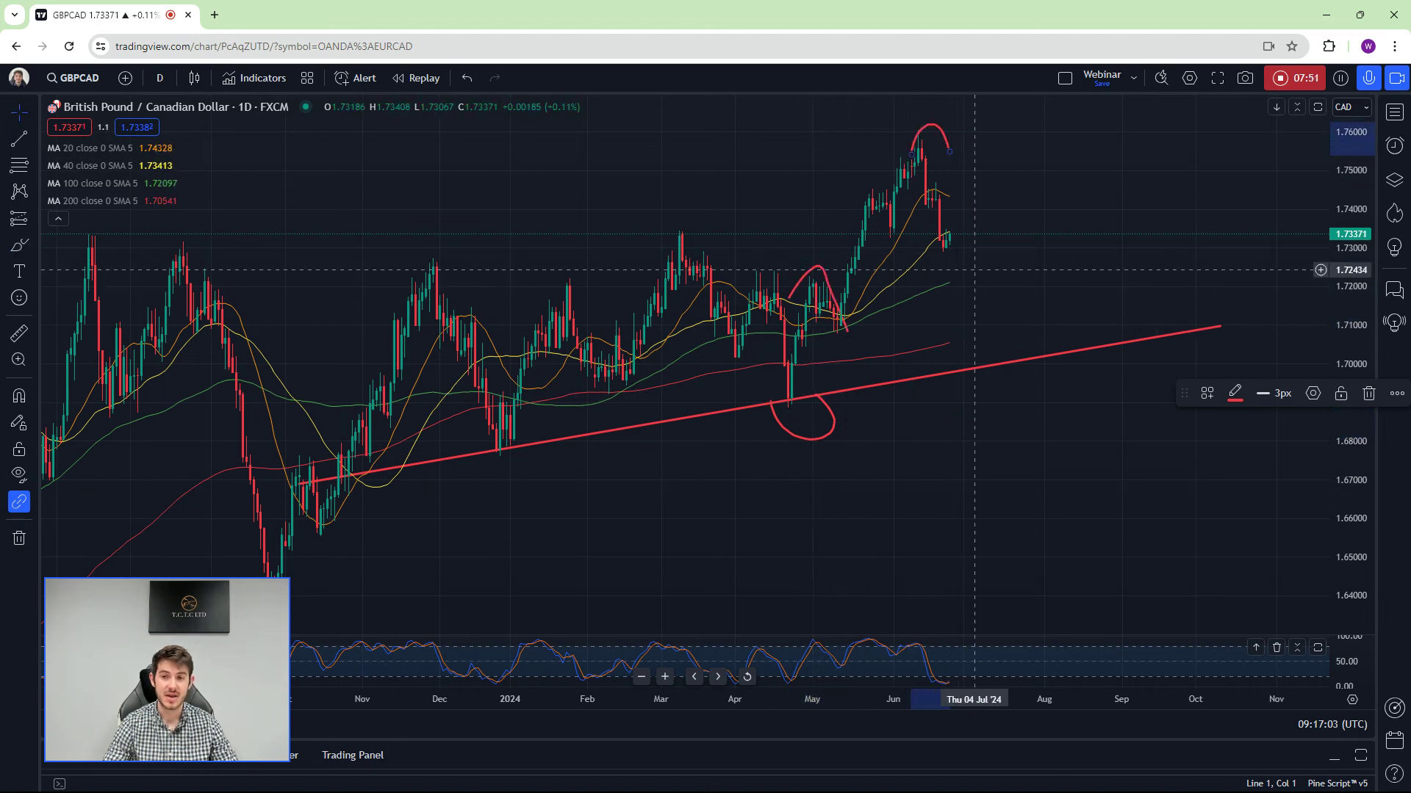
Clear the drawings and brush a two-leg falling path from about 1.733 to about 1.706, ending in a loop around 1.702
right_click(1006, 170)
click(1116, 479)
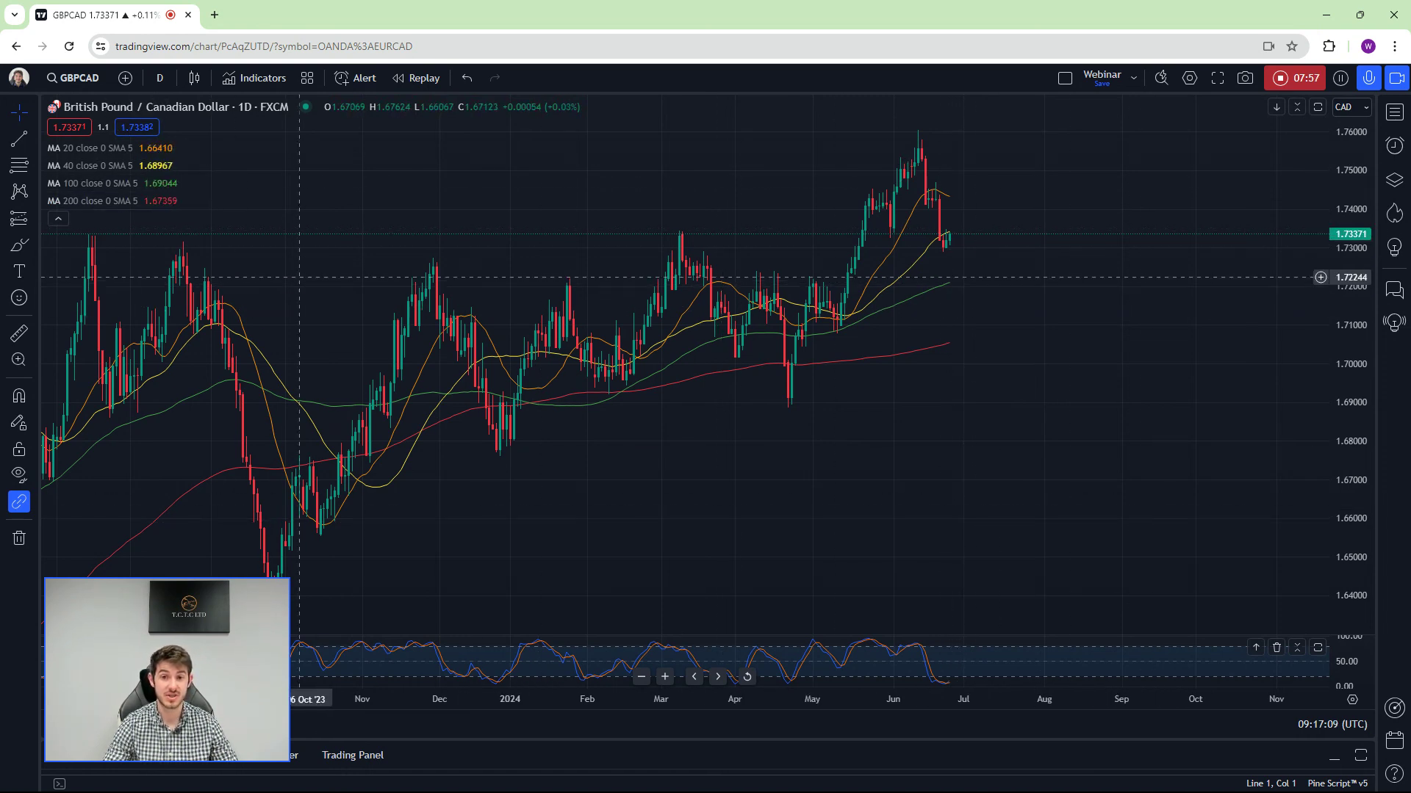
scroll(296, 291, down, 1)
scroll(296, 292, down, 1)
click(12, 250)
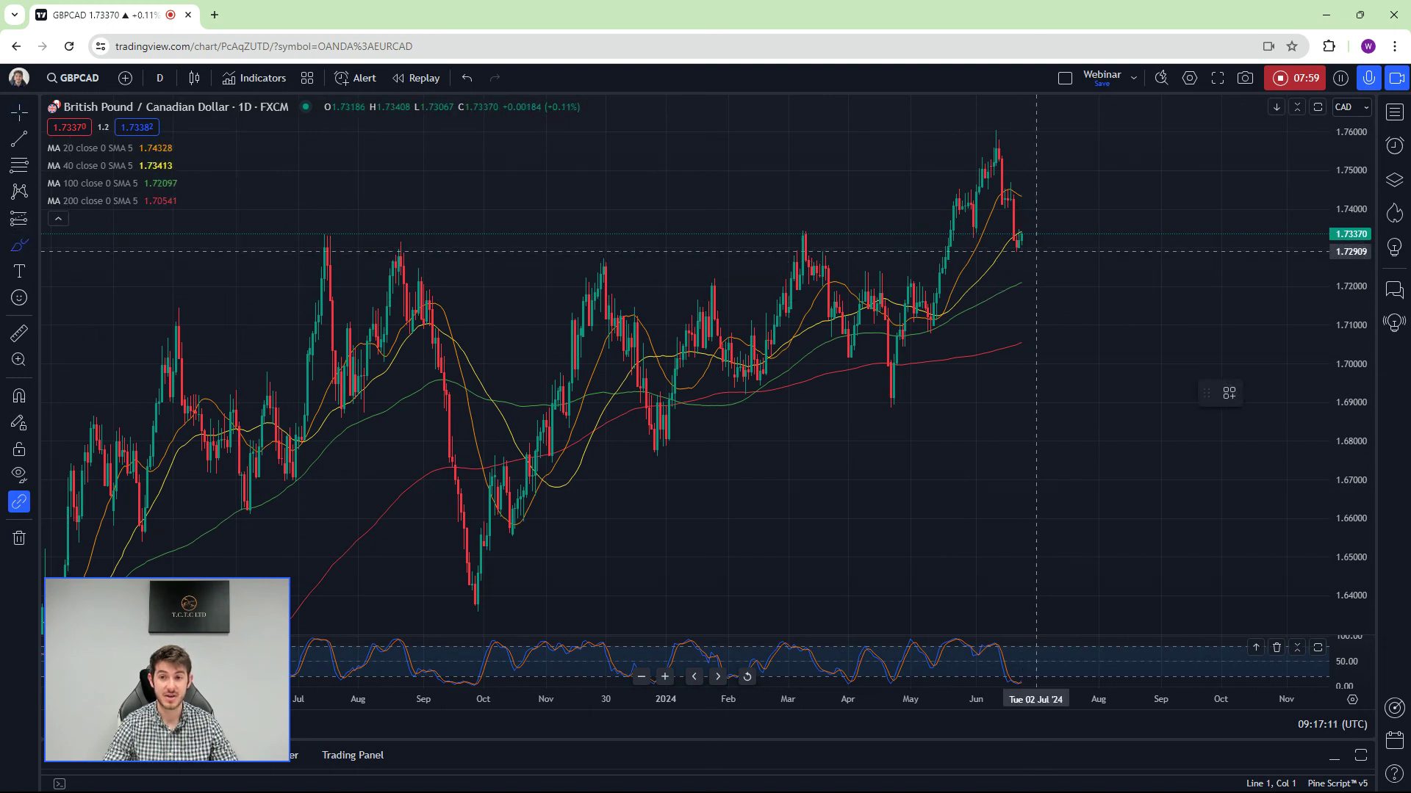
mouse_move(1043, 238)
mouse_down()
mouse_move(1077, 332)
mouse_move(1067, 362)
mouse_move(1094, 346)
mouse_up()
scroll(1084, 350, up, 3)
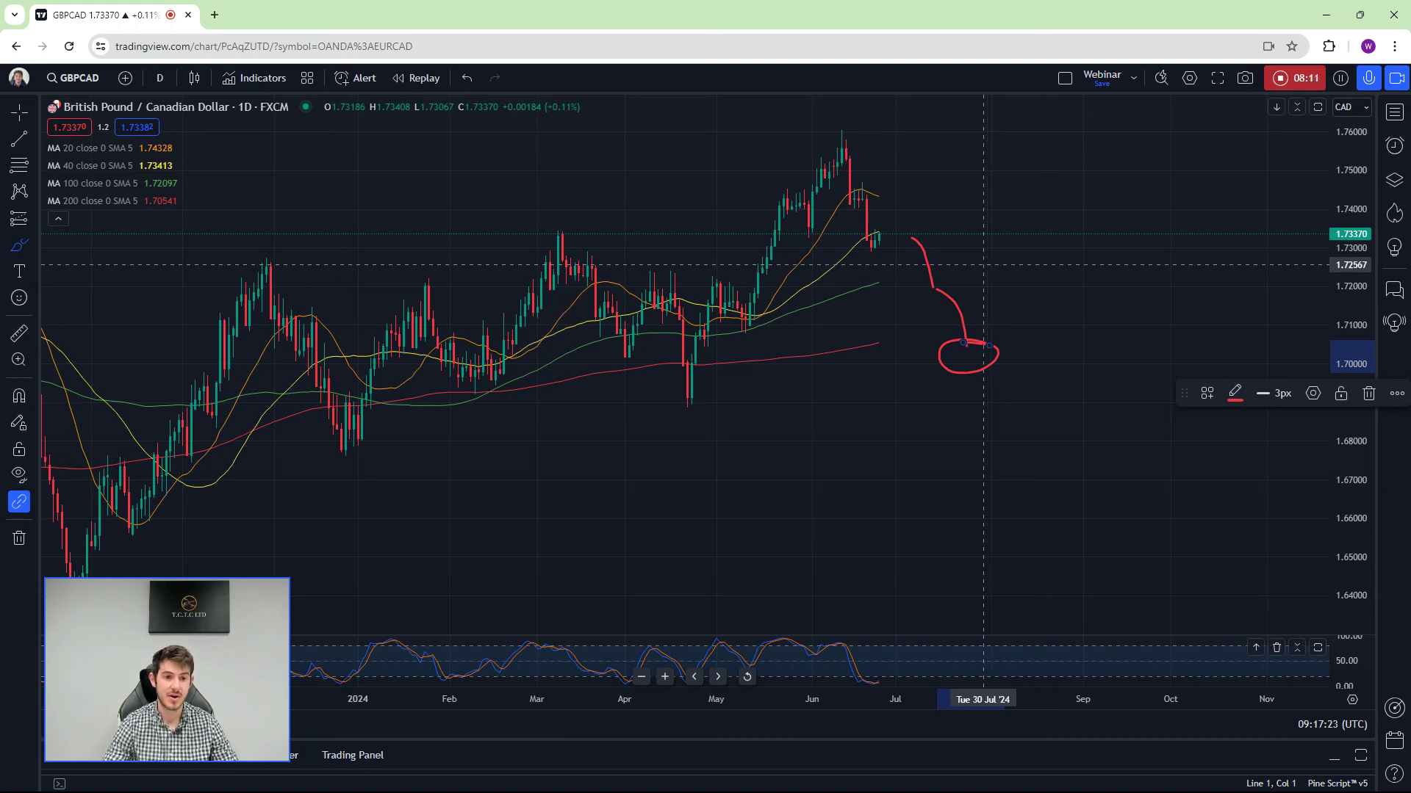
Switch the chart from GBPCAD to USDCAD using the watchlist and close the watchlist
click(1395, 112)
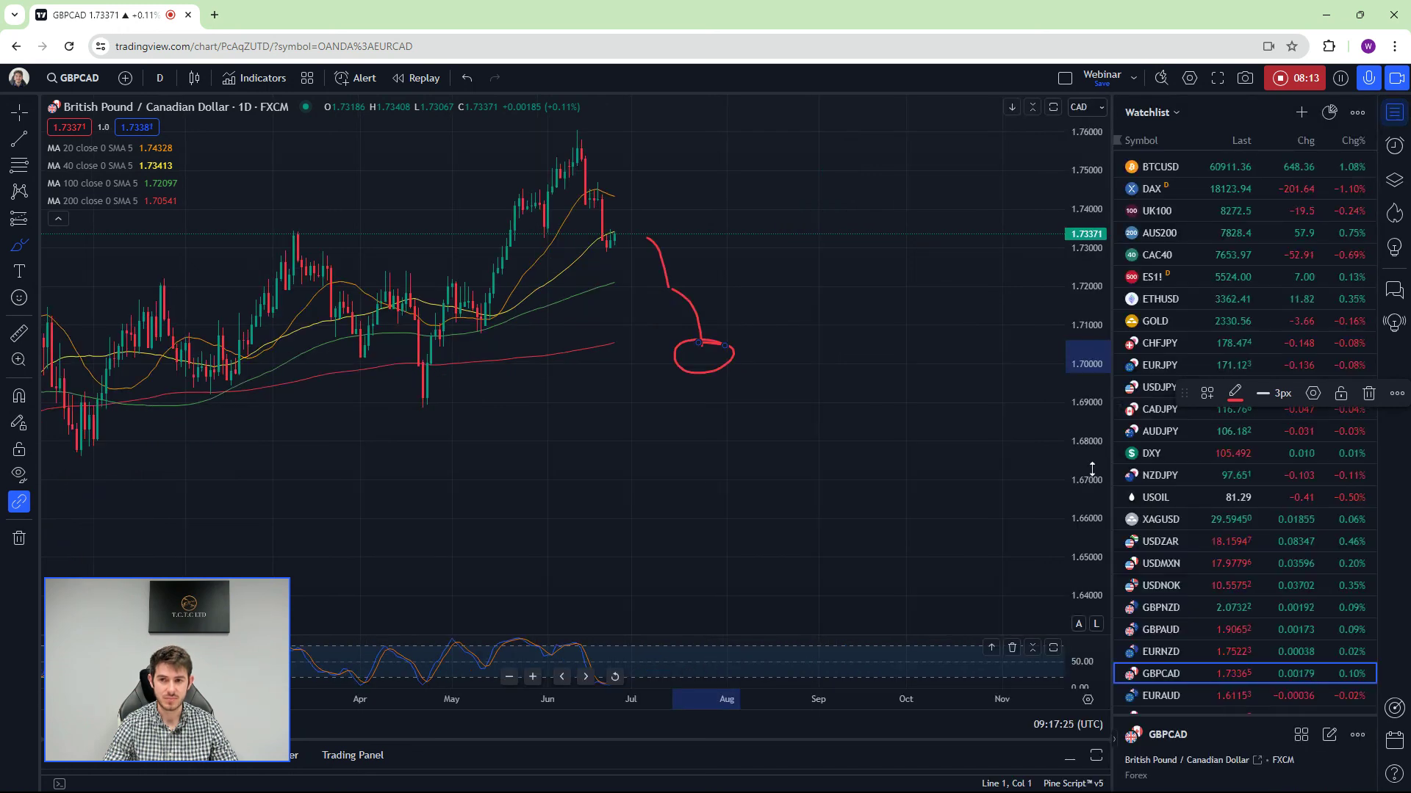
scroll(1168, 662, down, 2)
click(1177, 643)
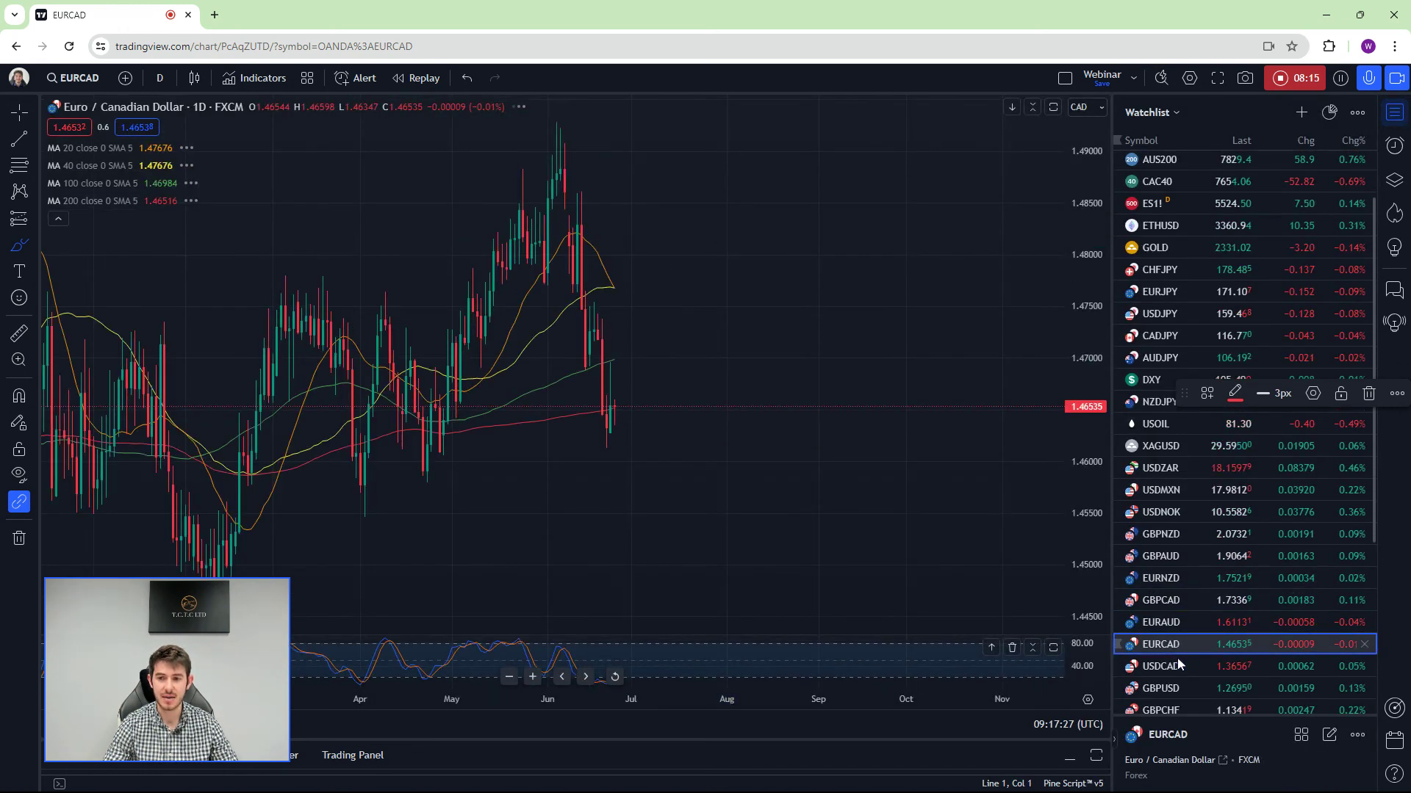
click(1168, 667)
click(1395, 111)
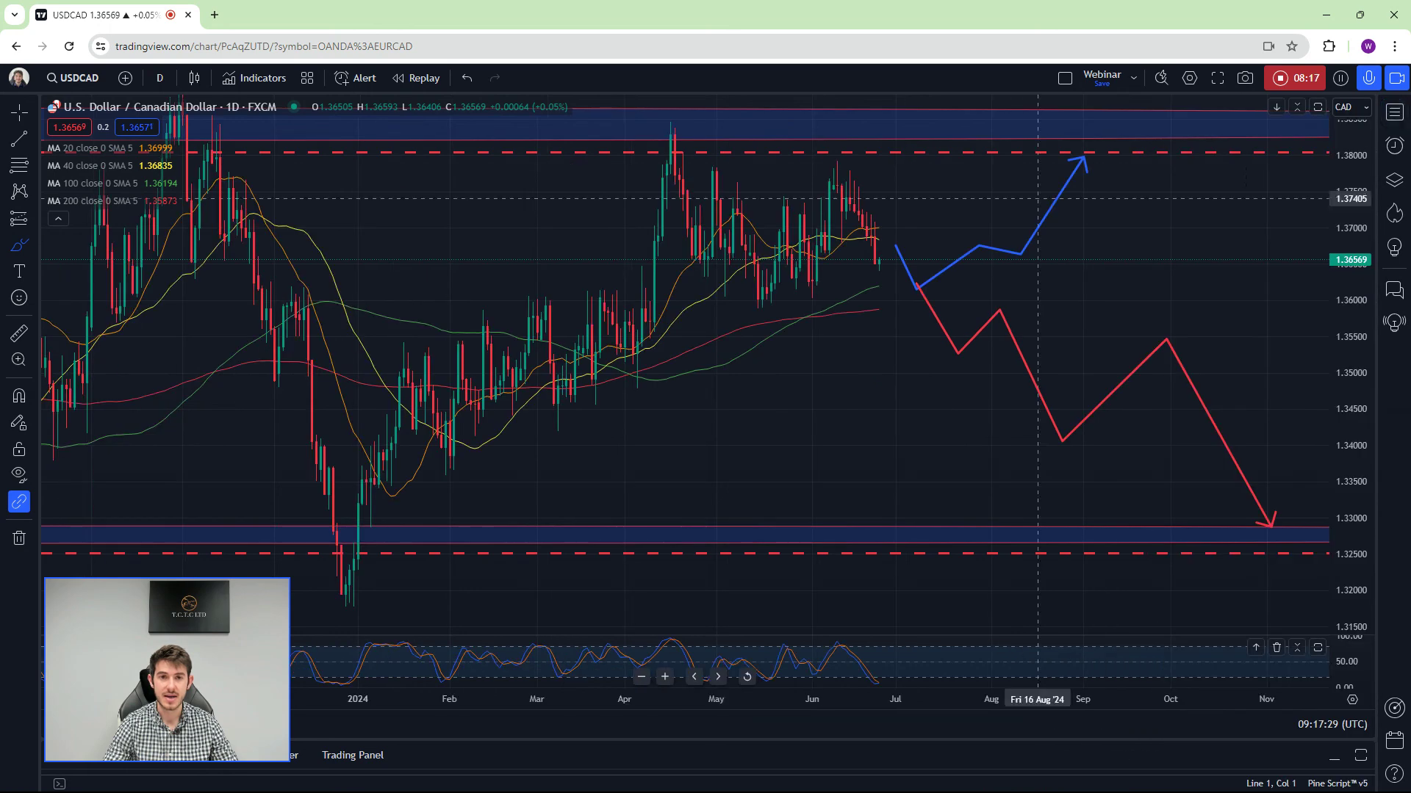
Reset the chart view and switch the USDCAD chart from daily to the 1-week interval
scroll(983, 200, down, 5)
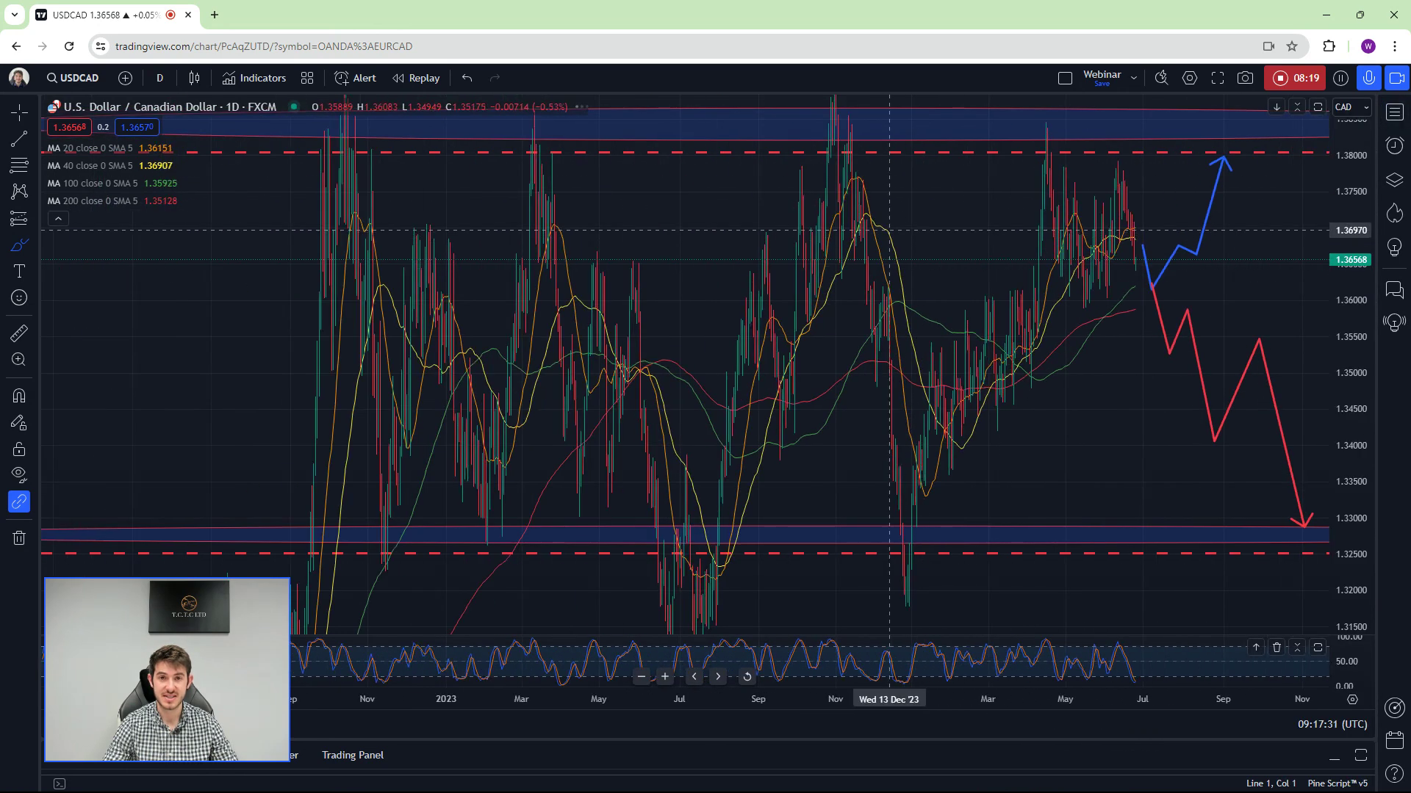
right_click(983, 219)
click(1008, 234)
scroll(1086, 235, down, 3)
scroll(1116, 252, down, 4)
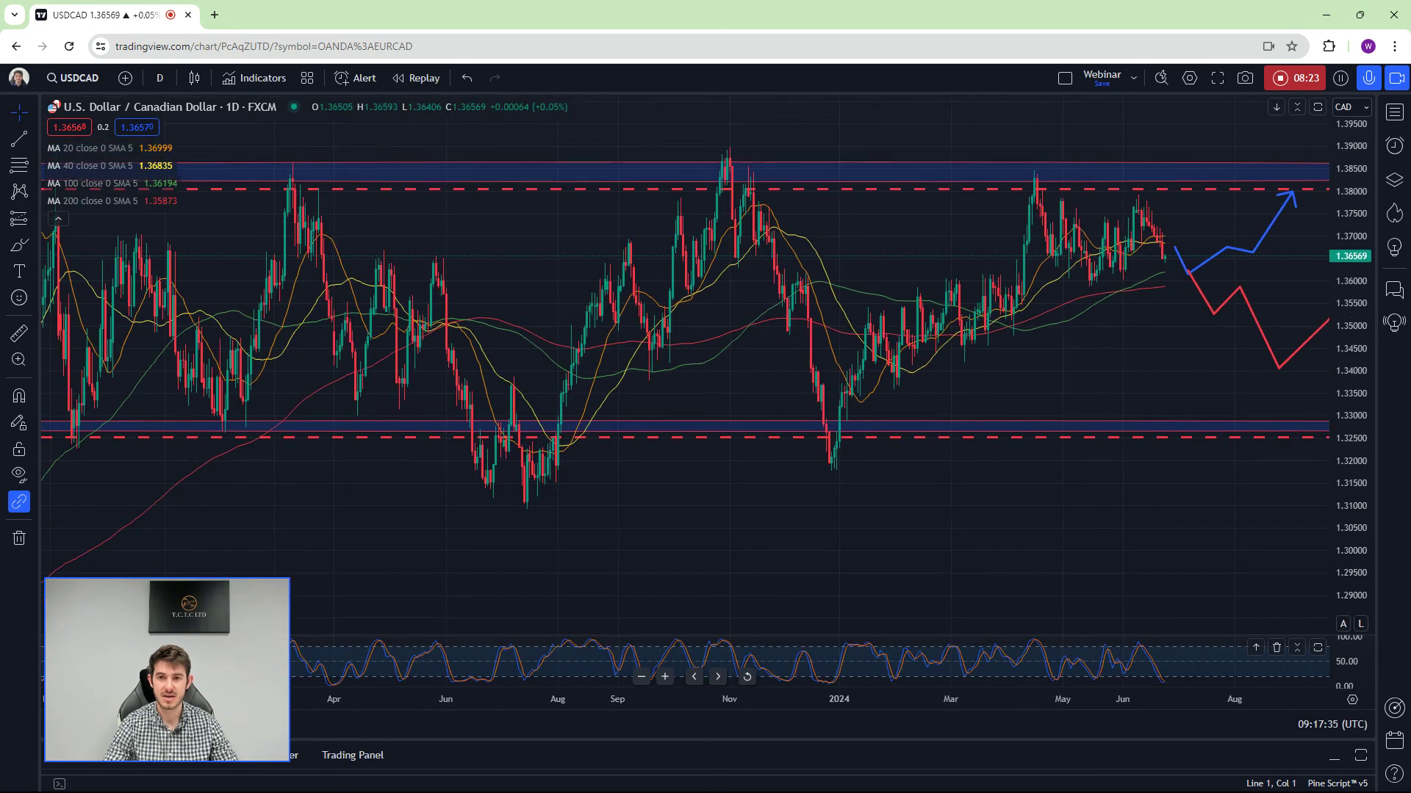
click(146, 76)
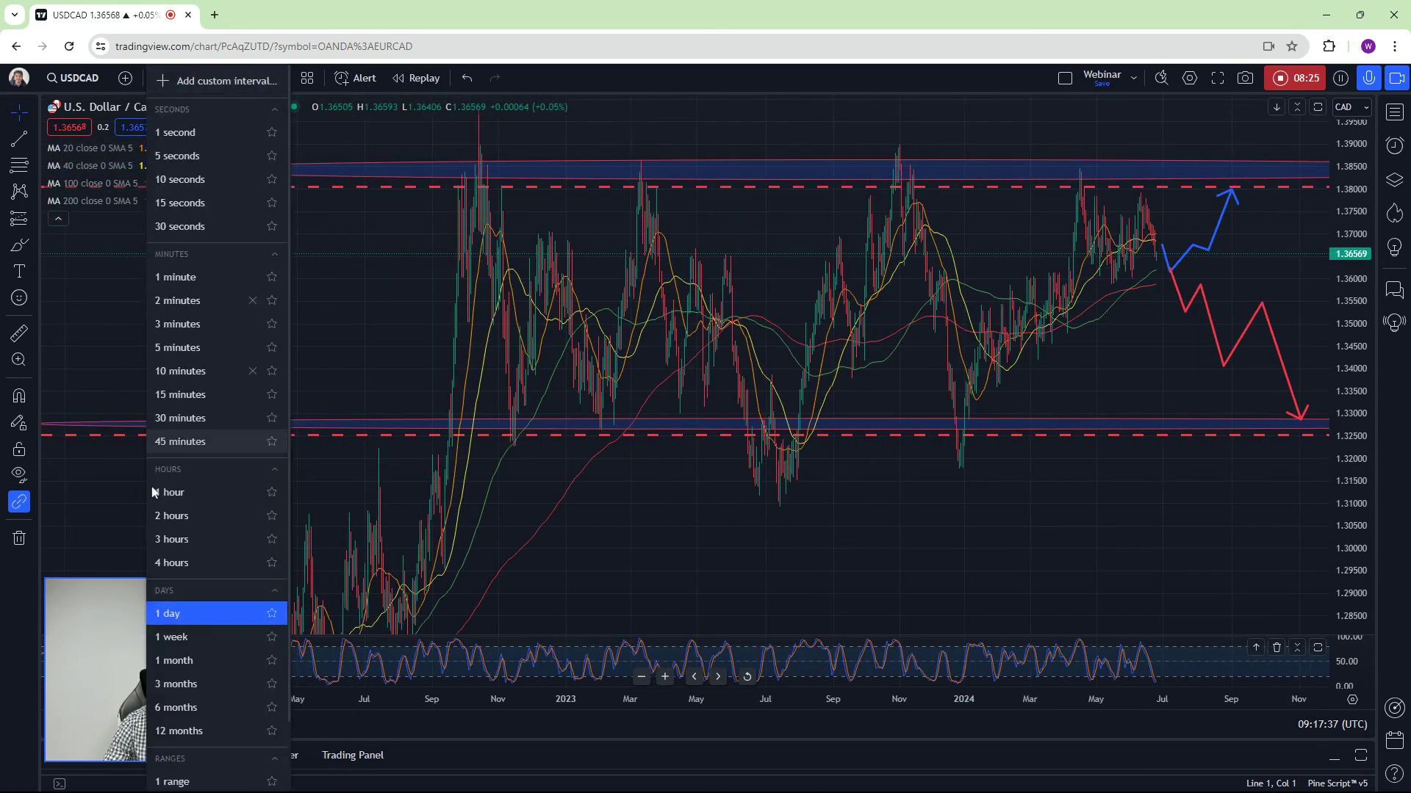
click(220, 633)
right_click(1166, 298)
click(1185, 309)
scroll(923, 209, up, 3)
scroll(922, 209, down, 2)
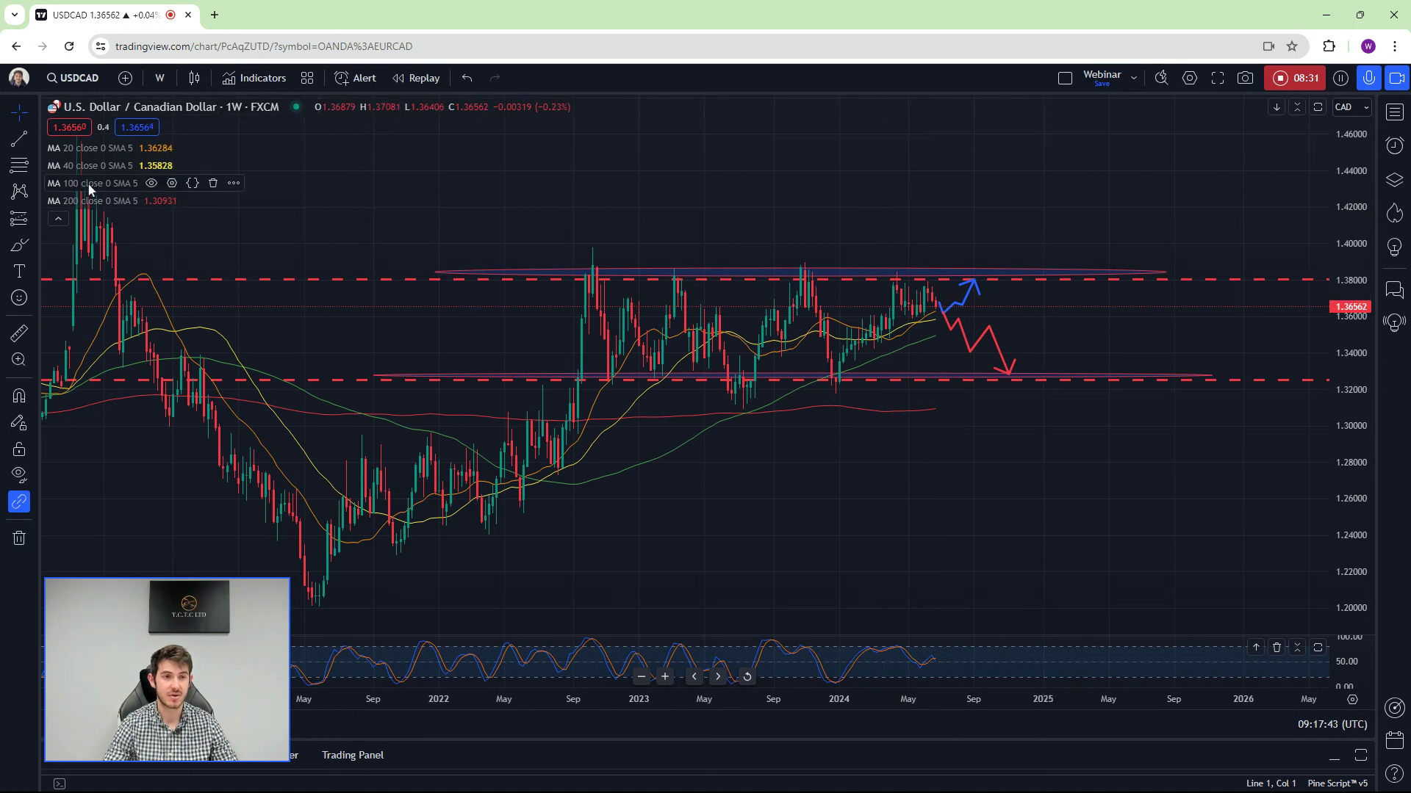
Brush circles around the blue arrow's tip at about 1.380 and the red arrow's tip at about 1.328
click(14, 247)
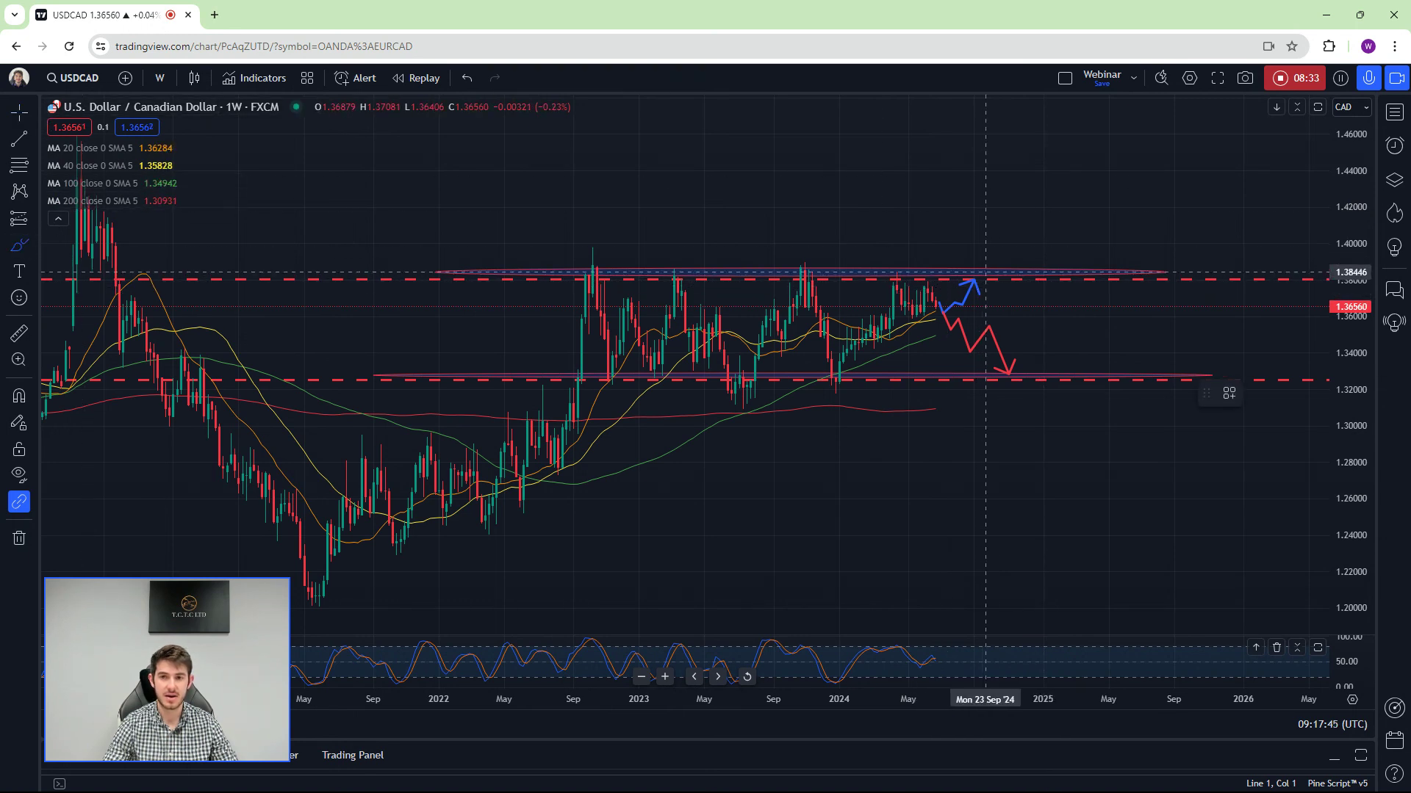
drag(986, 272, 982, 290)
drag(1008, 384, 1003, 365)
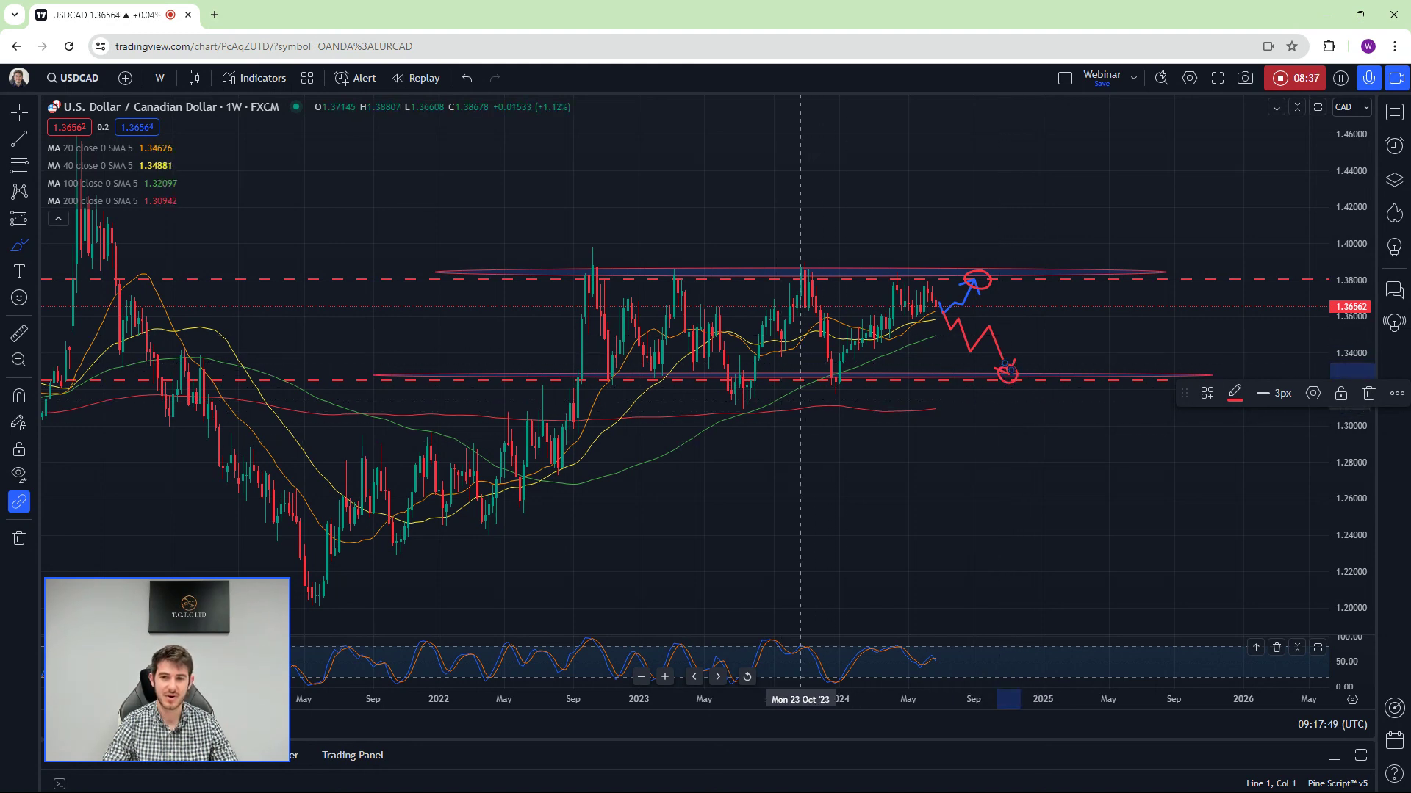
Brush arcs under the four lows at the lower support zone, from November 2022 to the turn of 2024
drag(808, 377, 858, 368)
drag(709, 376, 785, 387)
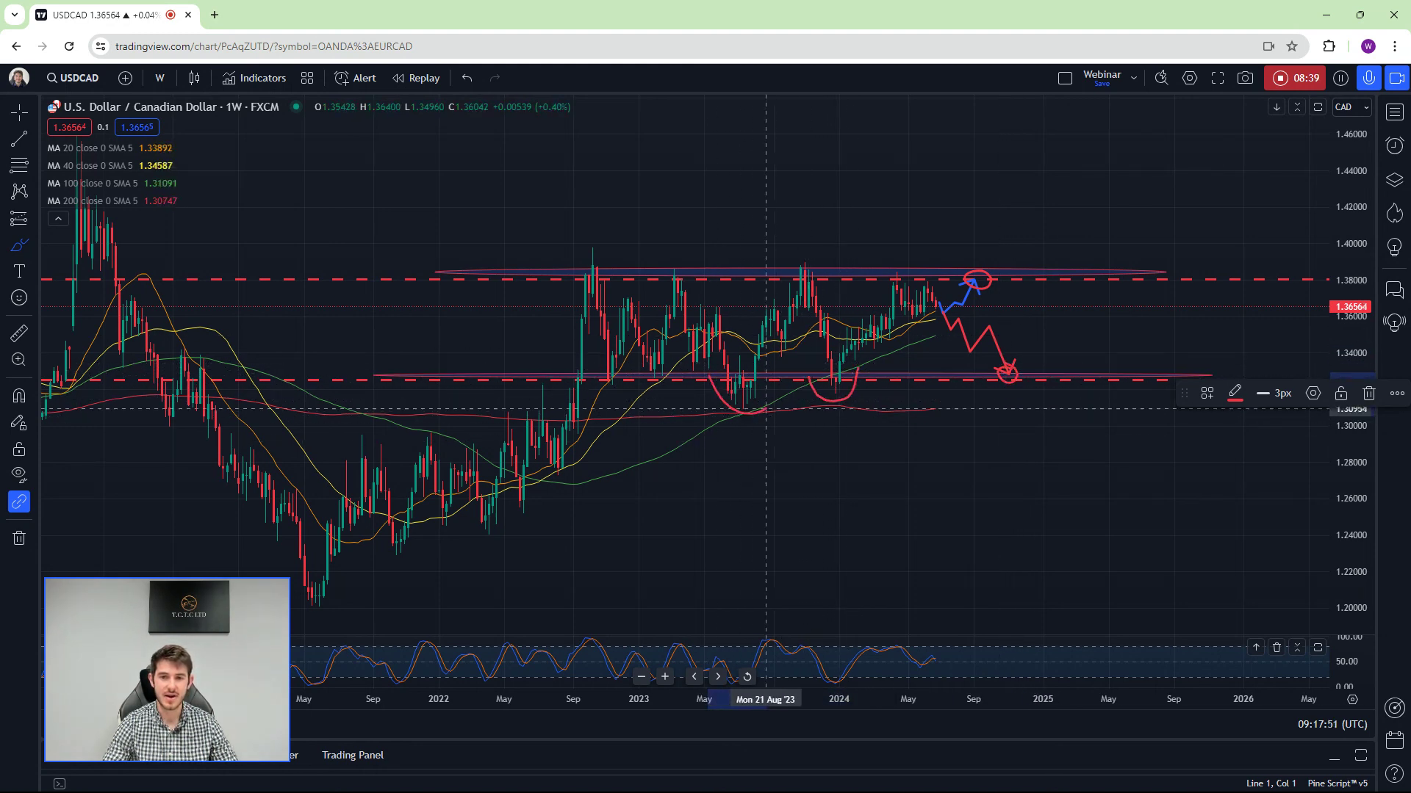
mouse_move(636, 366)
mouse_down()
mouse_move(673, 376)
mouse_move(624, 370)
mouse_up()
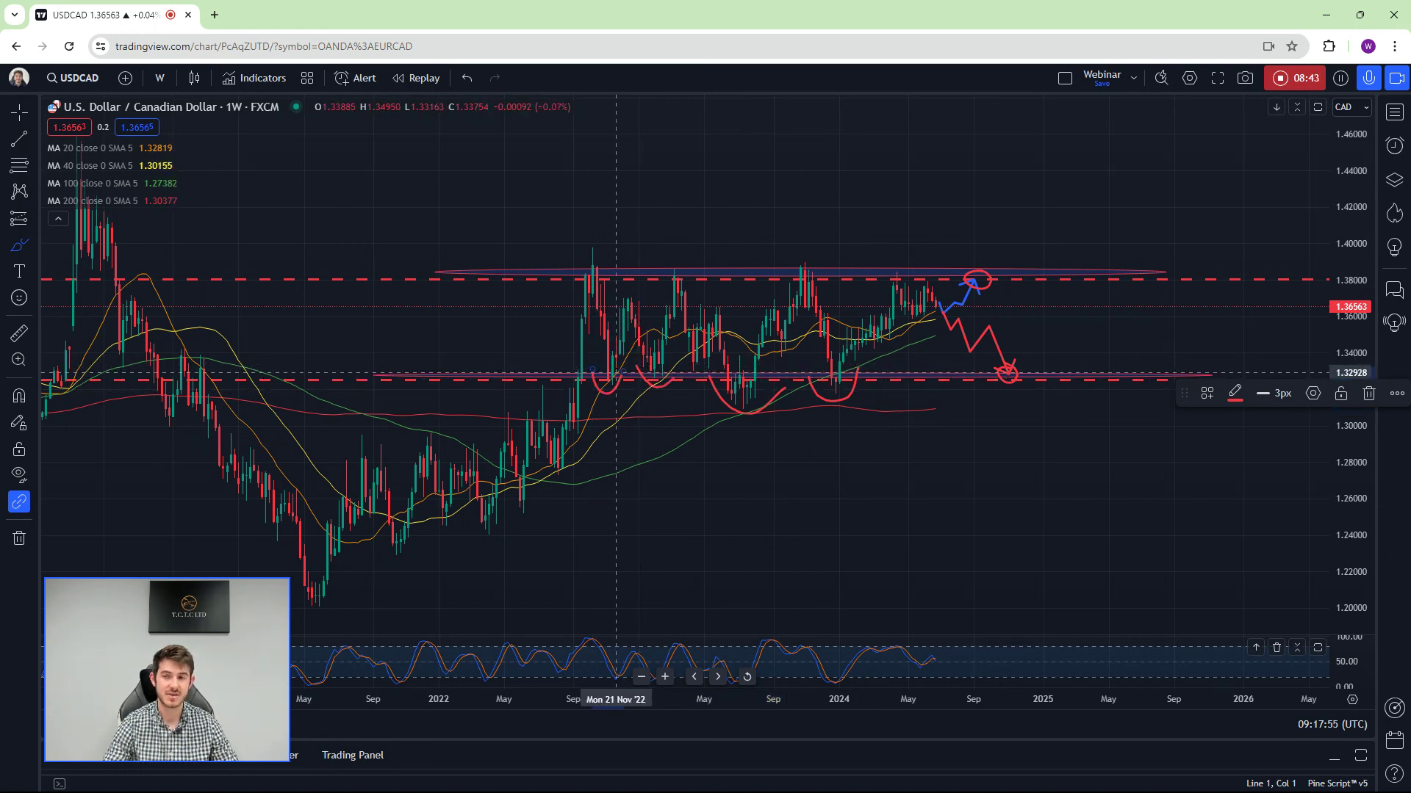
Brush a falling path ending in a loop on the oscillator and a rebound path from about 1.326 to a loop near 1.35
scroll(980, 415, up, 5)
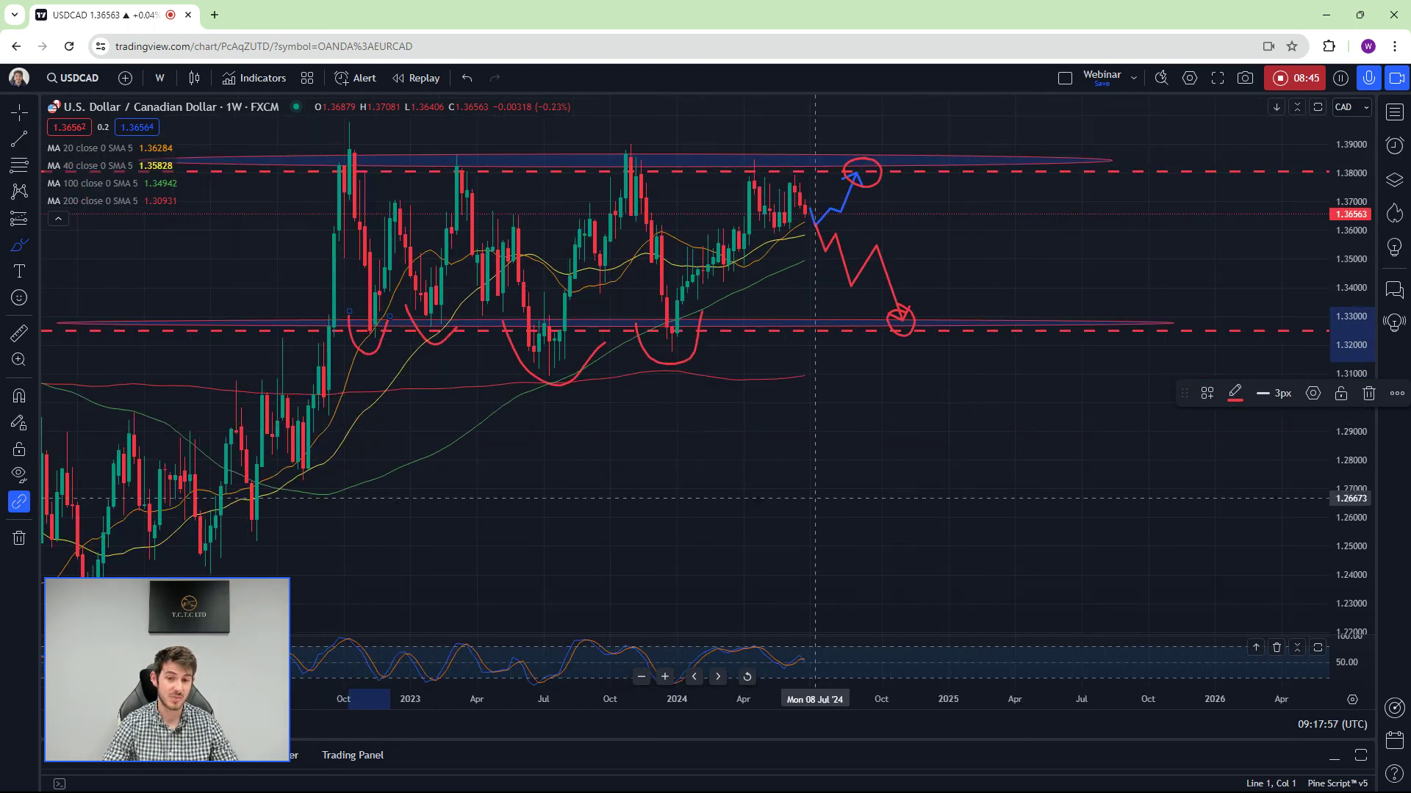
drag(793, 660, 851, 676)
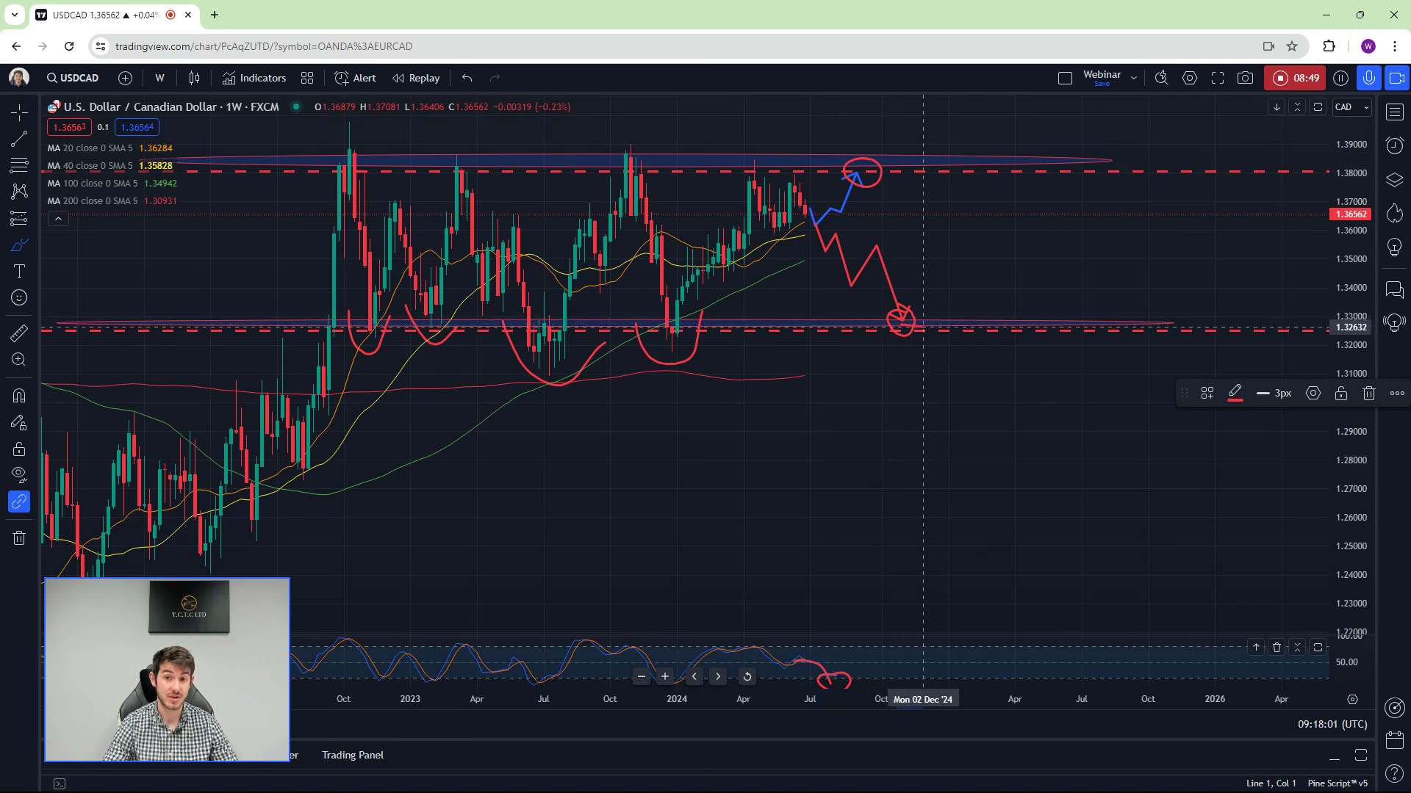
mouse_move(905, 328)
mouse_down()
mouse_move(954, 271)
mouse_move(951, 292)
mouse_move(958, 254)
mouse_up()
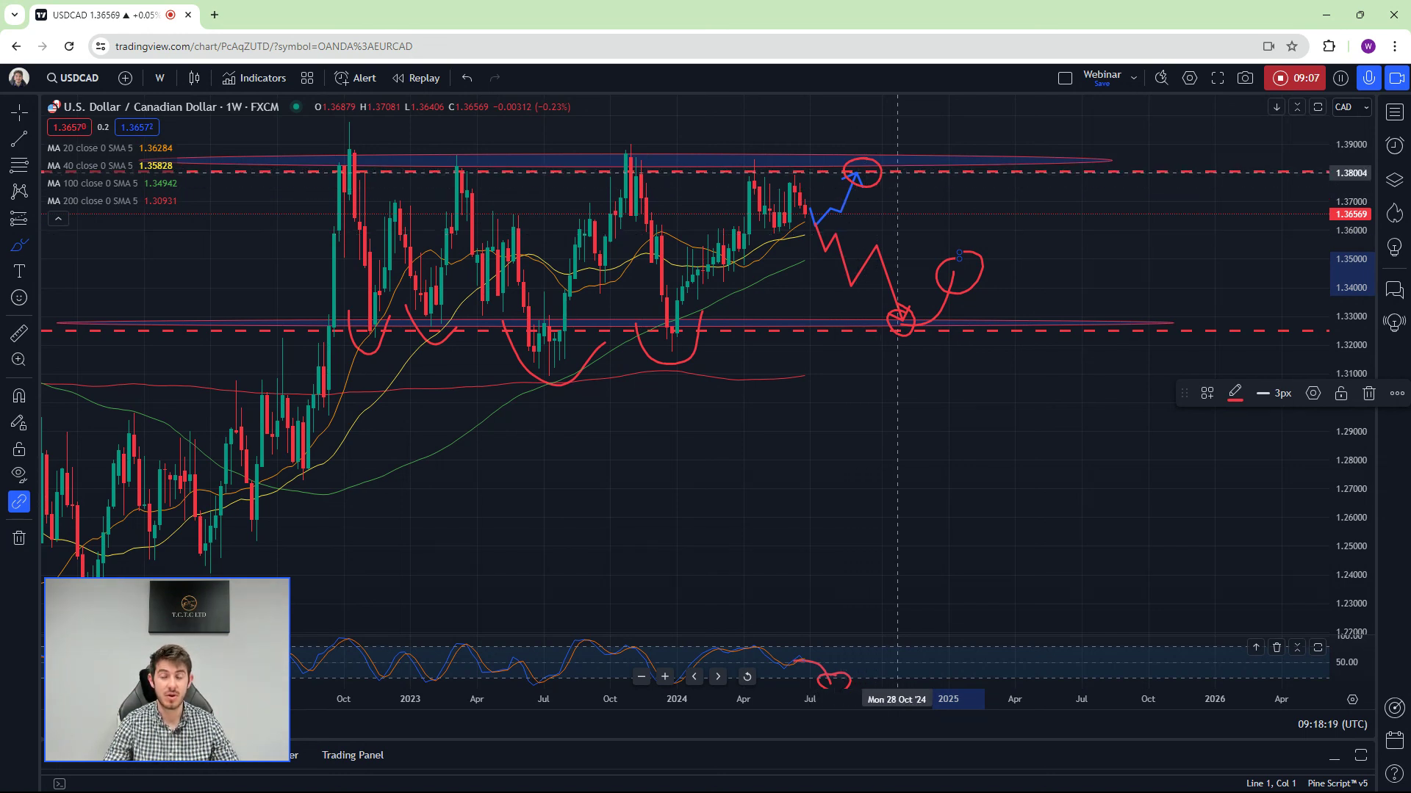
scroll(898, 173, down, 1)
scroll(908, 198, up, 1)
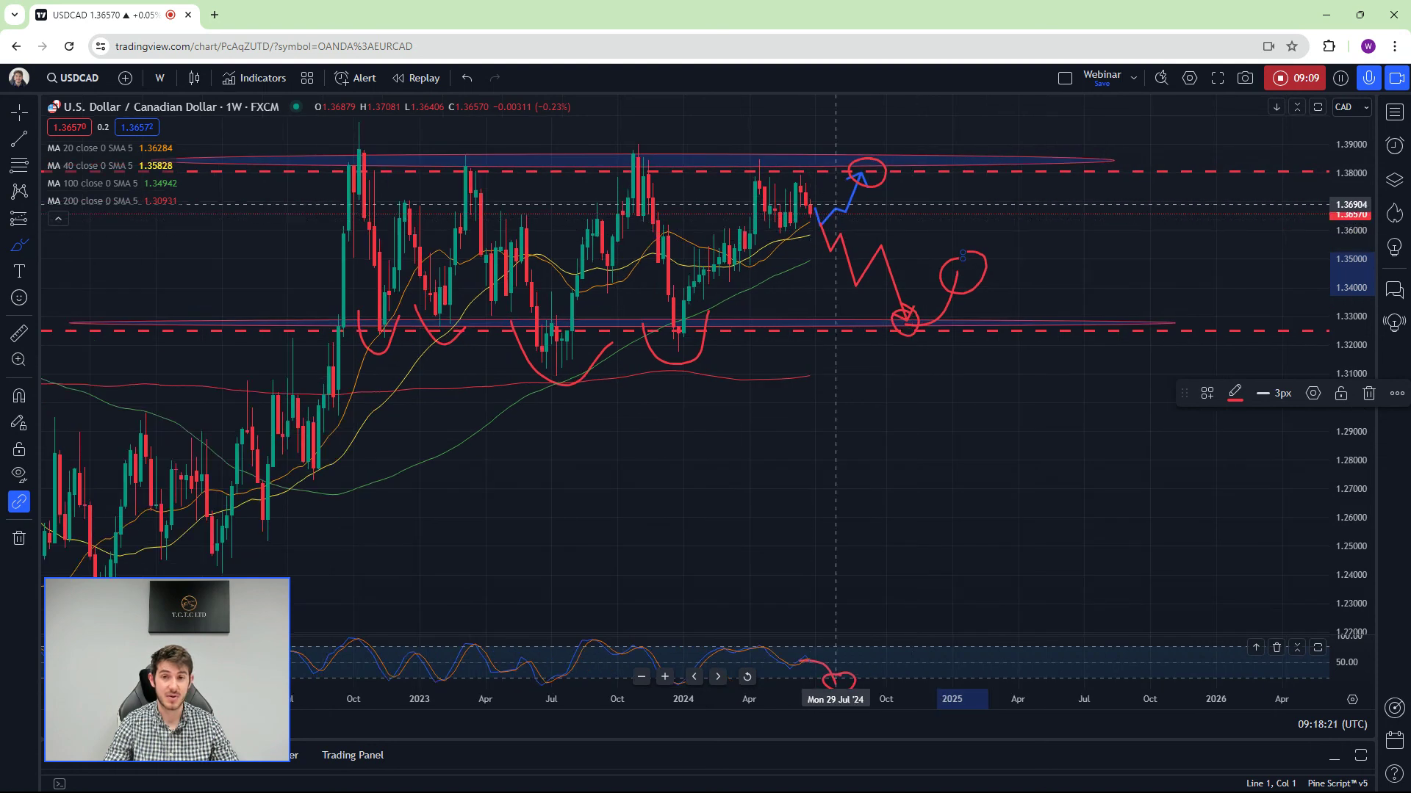